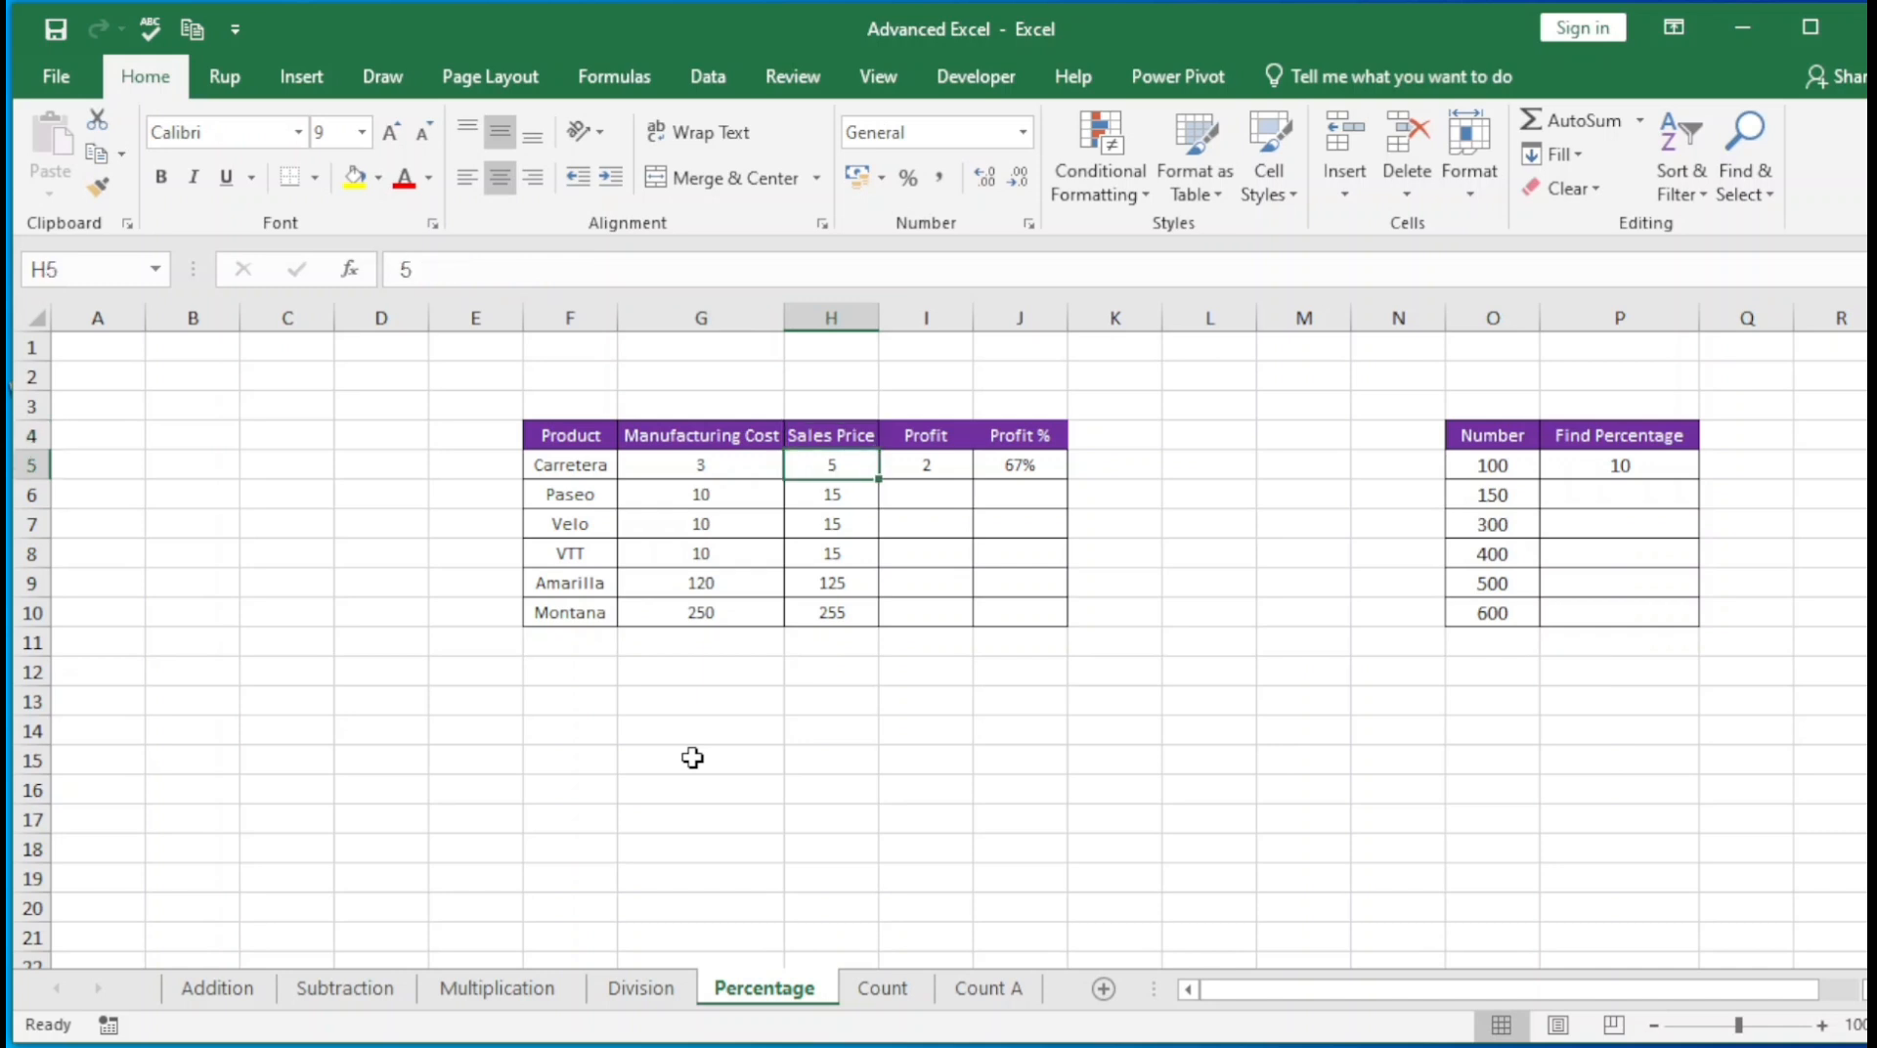
Clear the Profit and Profit % values in I5:J5 for Carretera
{"action": "key", "text": "Right"}
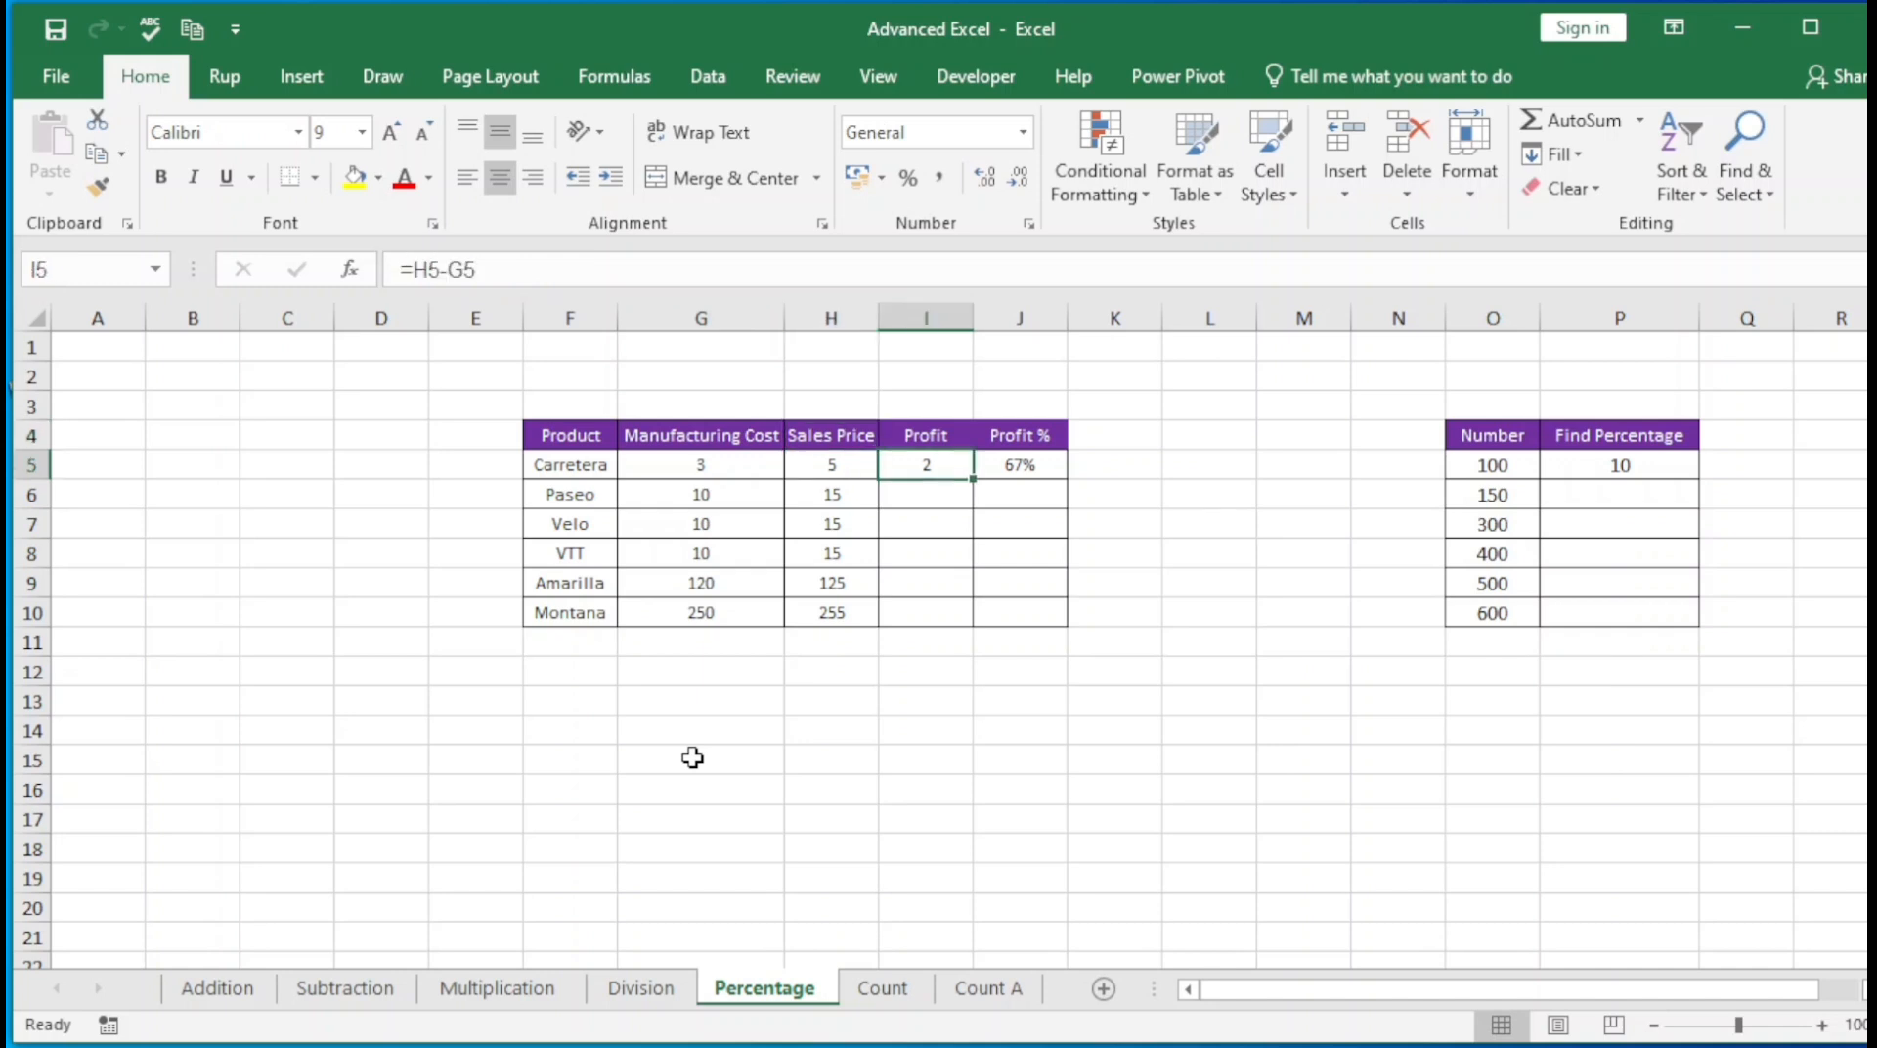
{"action": "key", "text": "Right"}
{"action": "key", "text": "Left"}
{"action": "key", "text": "Right"}
{"action": "key", "text": "Left"}
{"action": "key", "text": "shift+Right"}
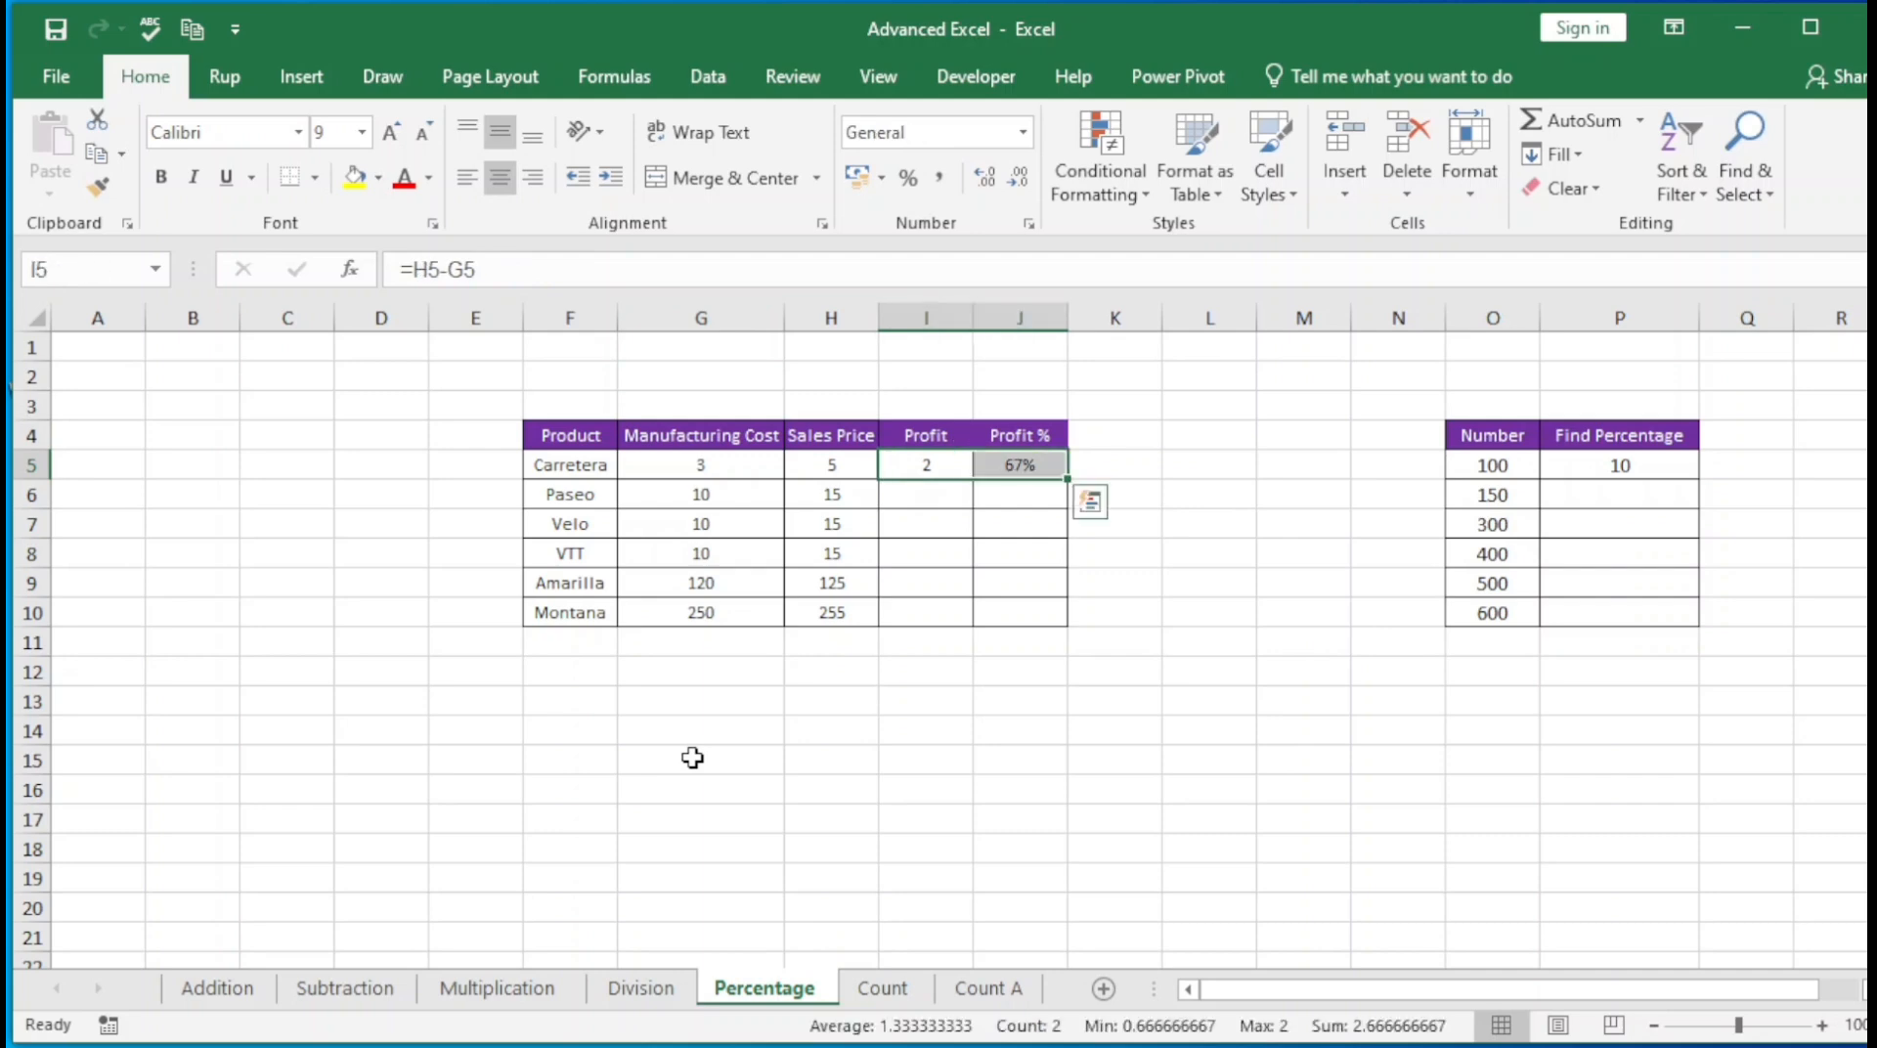
{"action": "key", "text": "Delete"}
{"action": "key", "text": "shift+Left"}
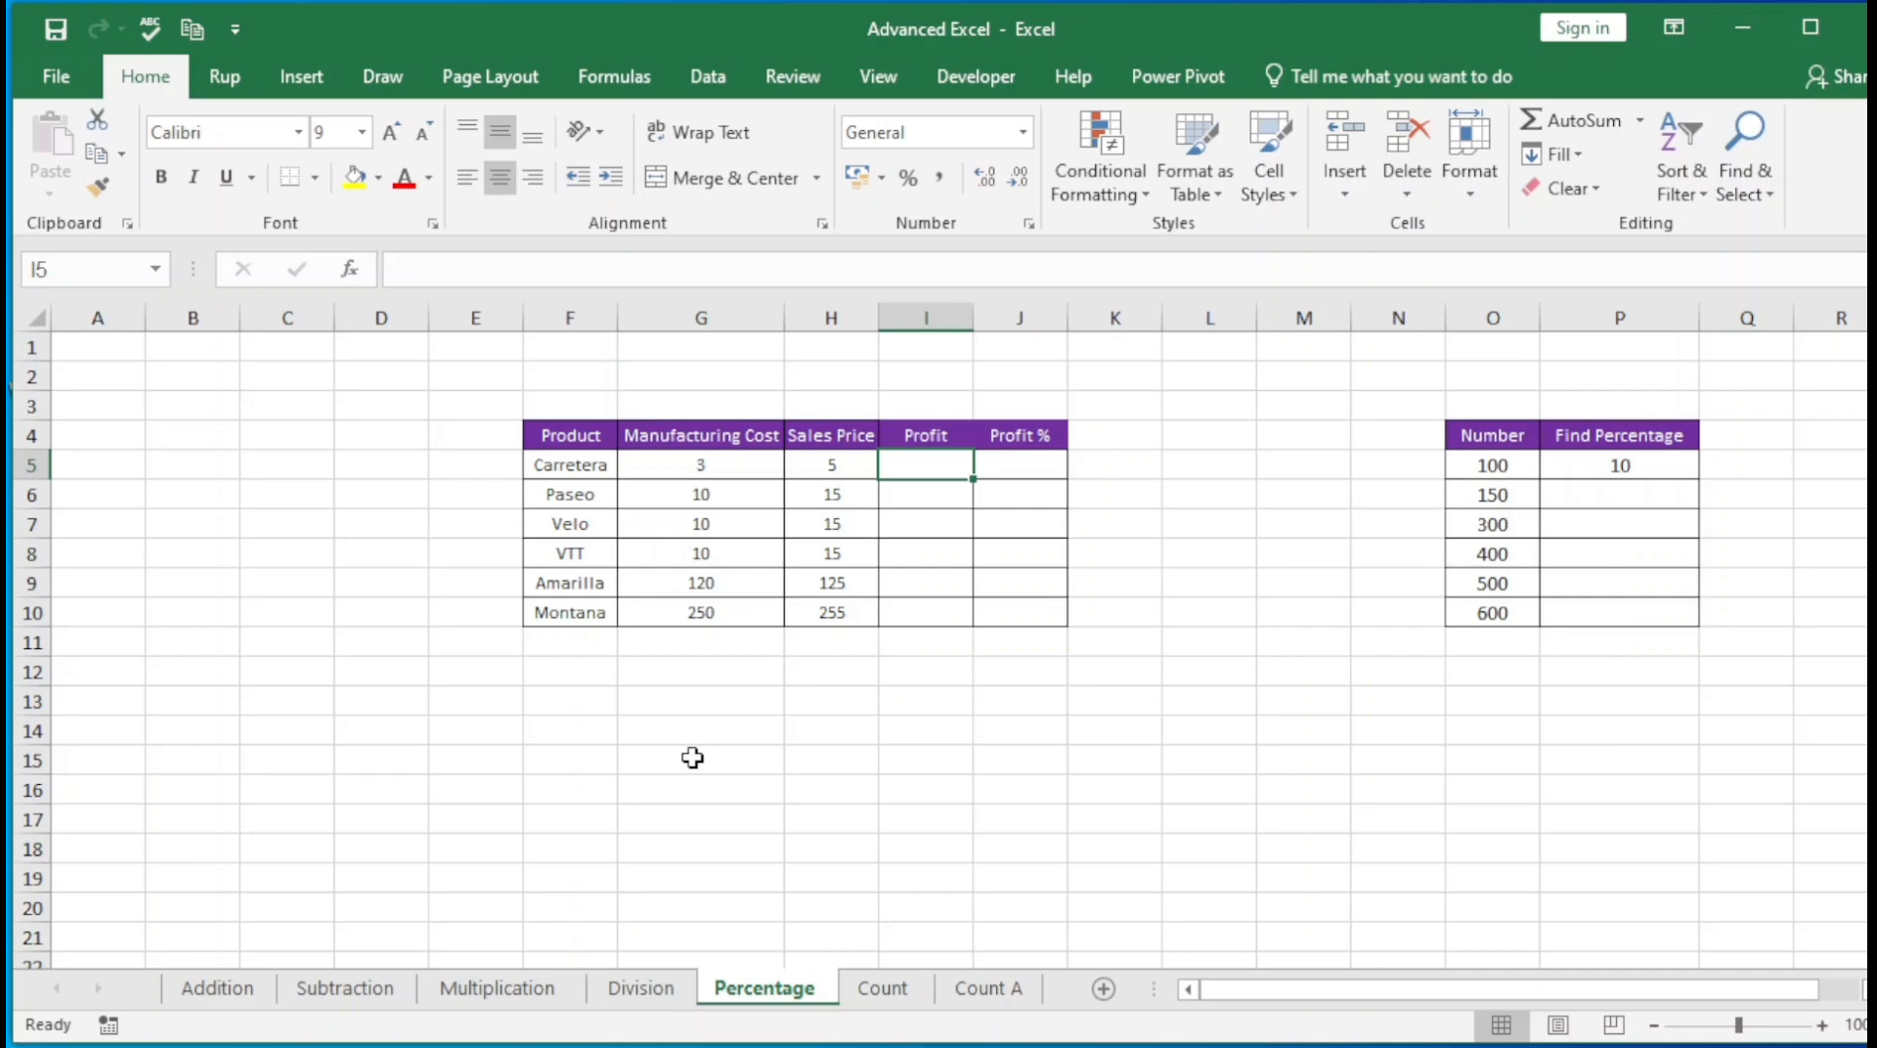
Enter the formula =H5-G5 in I5 to calculate Carretera's profit, and check its cell references
{"action": "type", "text": "="}
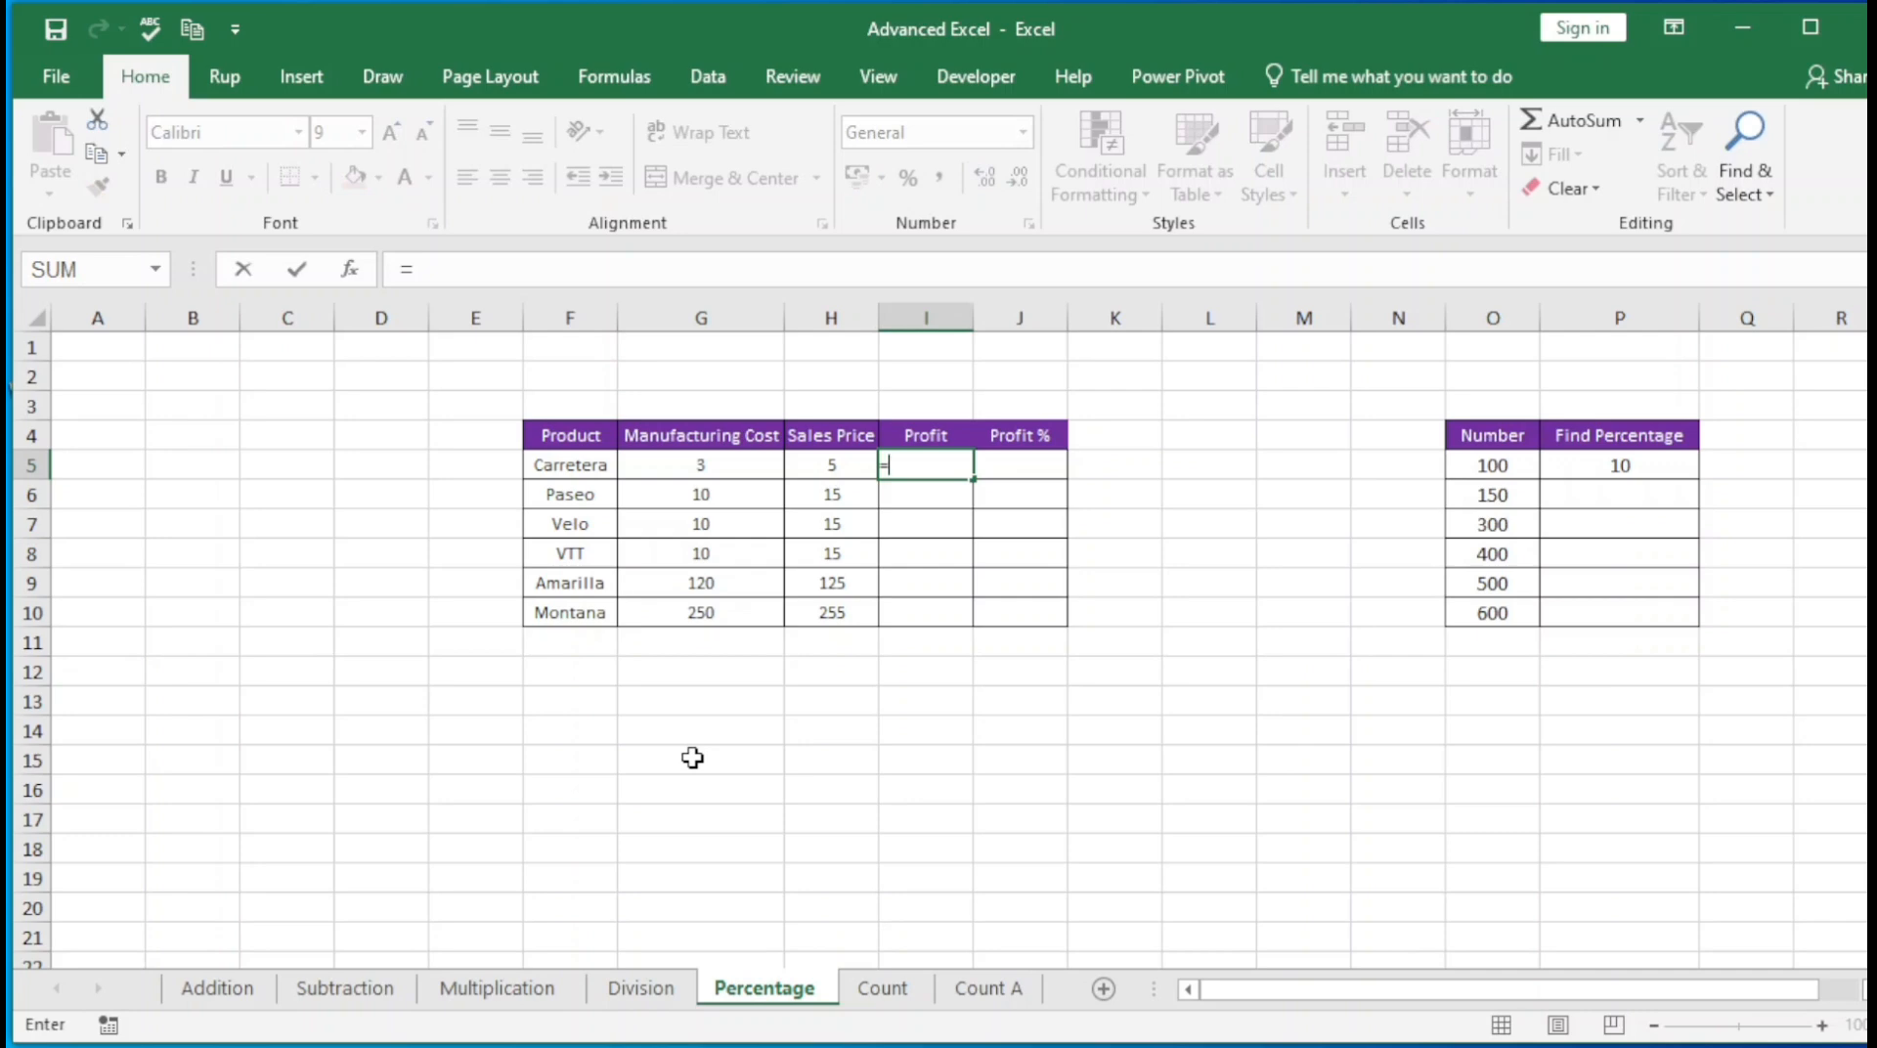
{"action": "key", "text": "Left"}
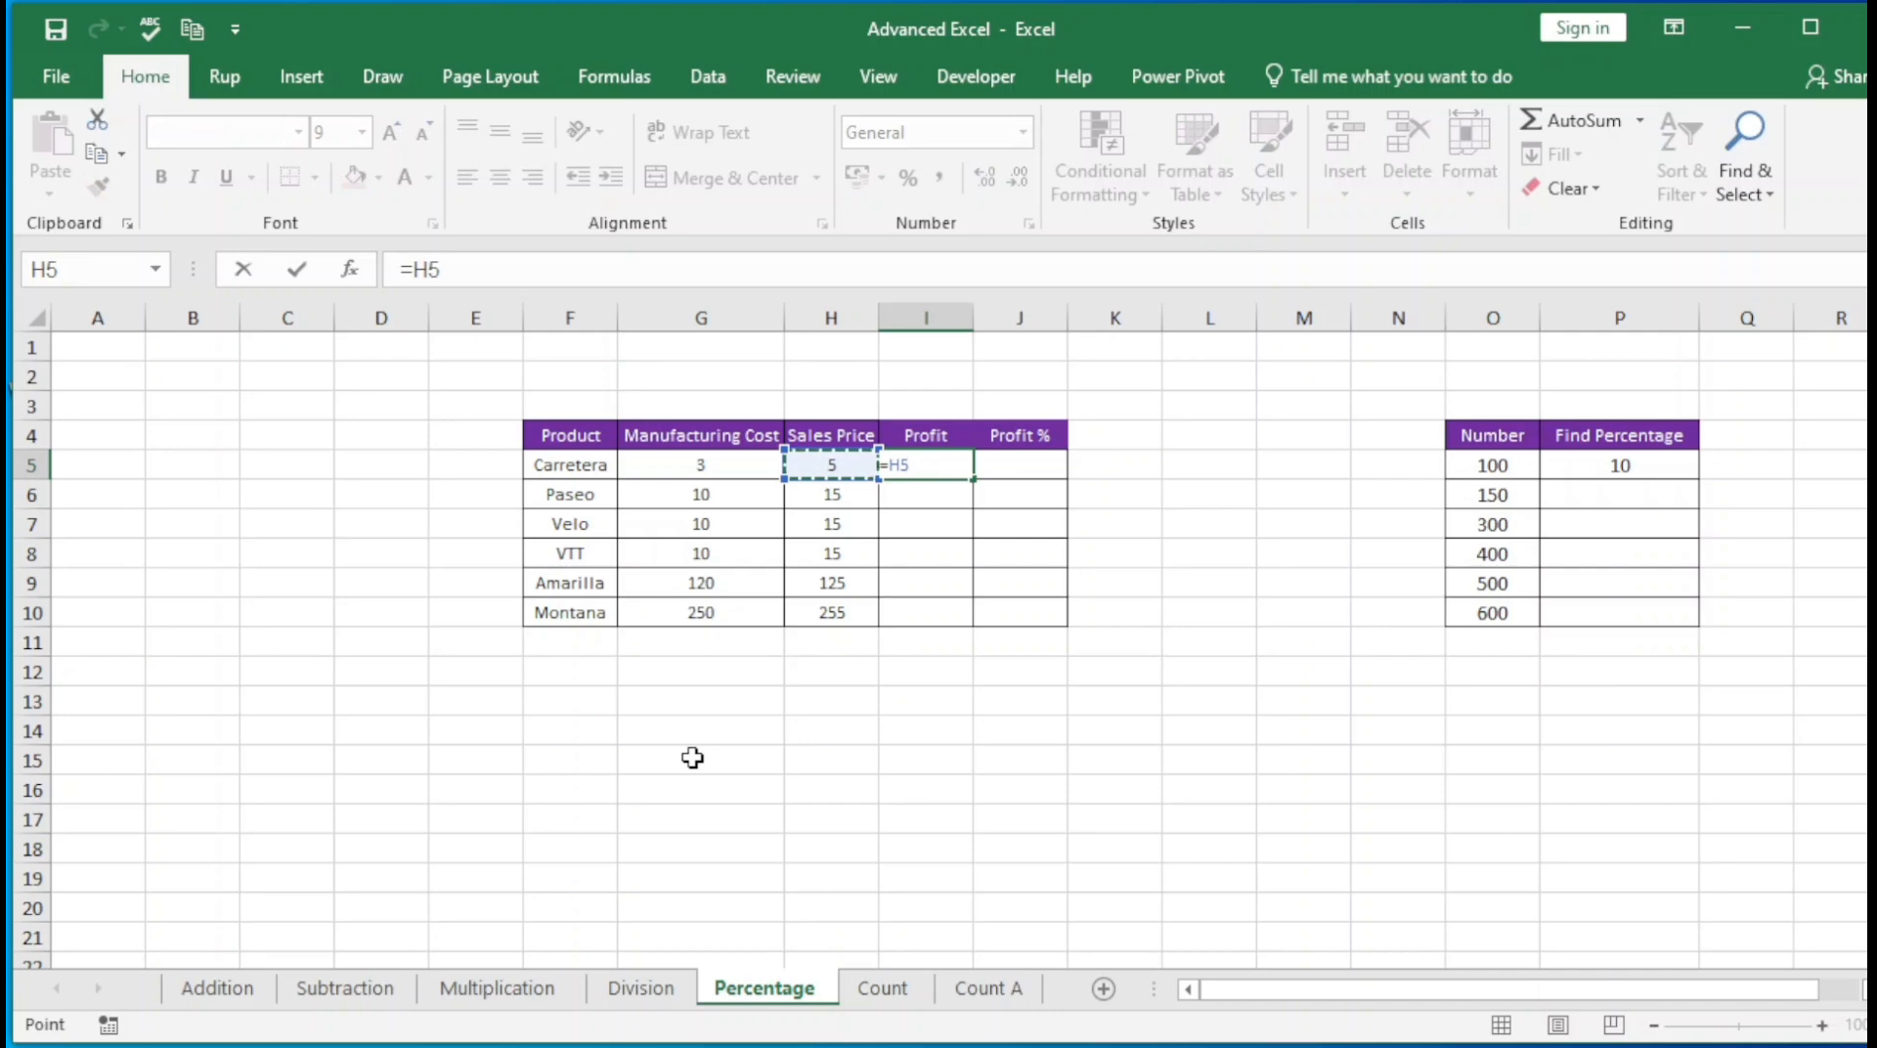
{"action": "type", "text": "-"}
{"action": "key", "text": "Left"}
{"action": "key", "text": "Left"}
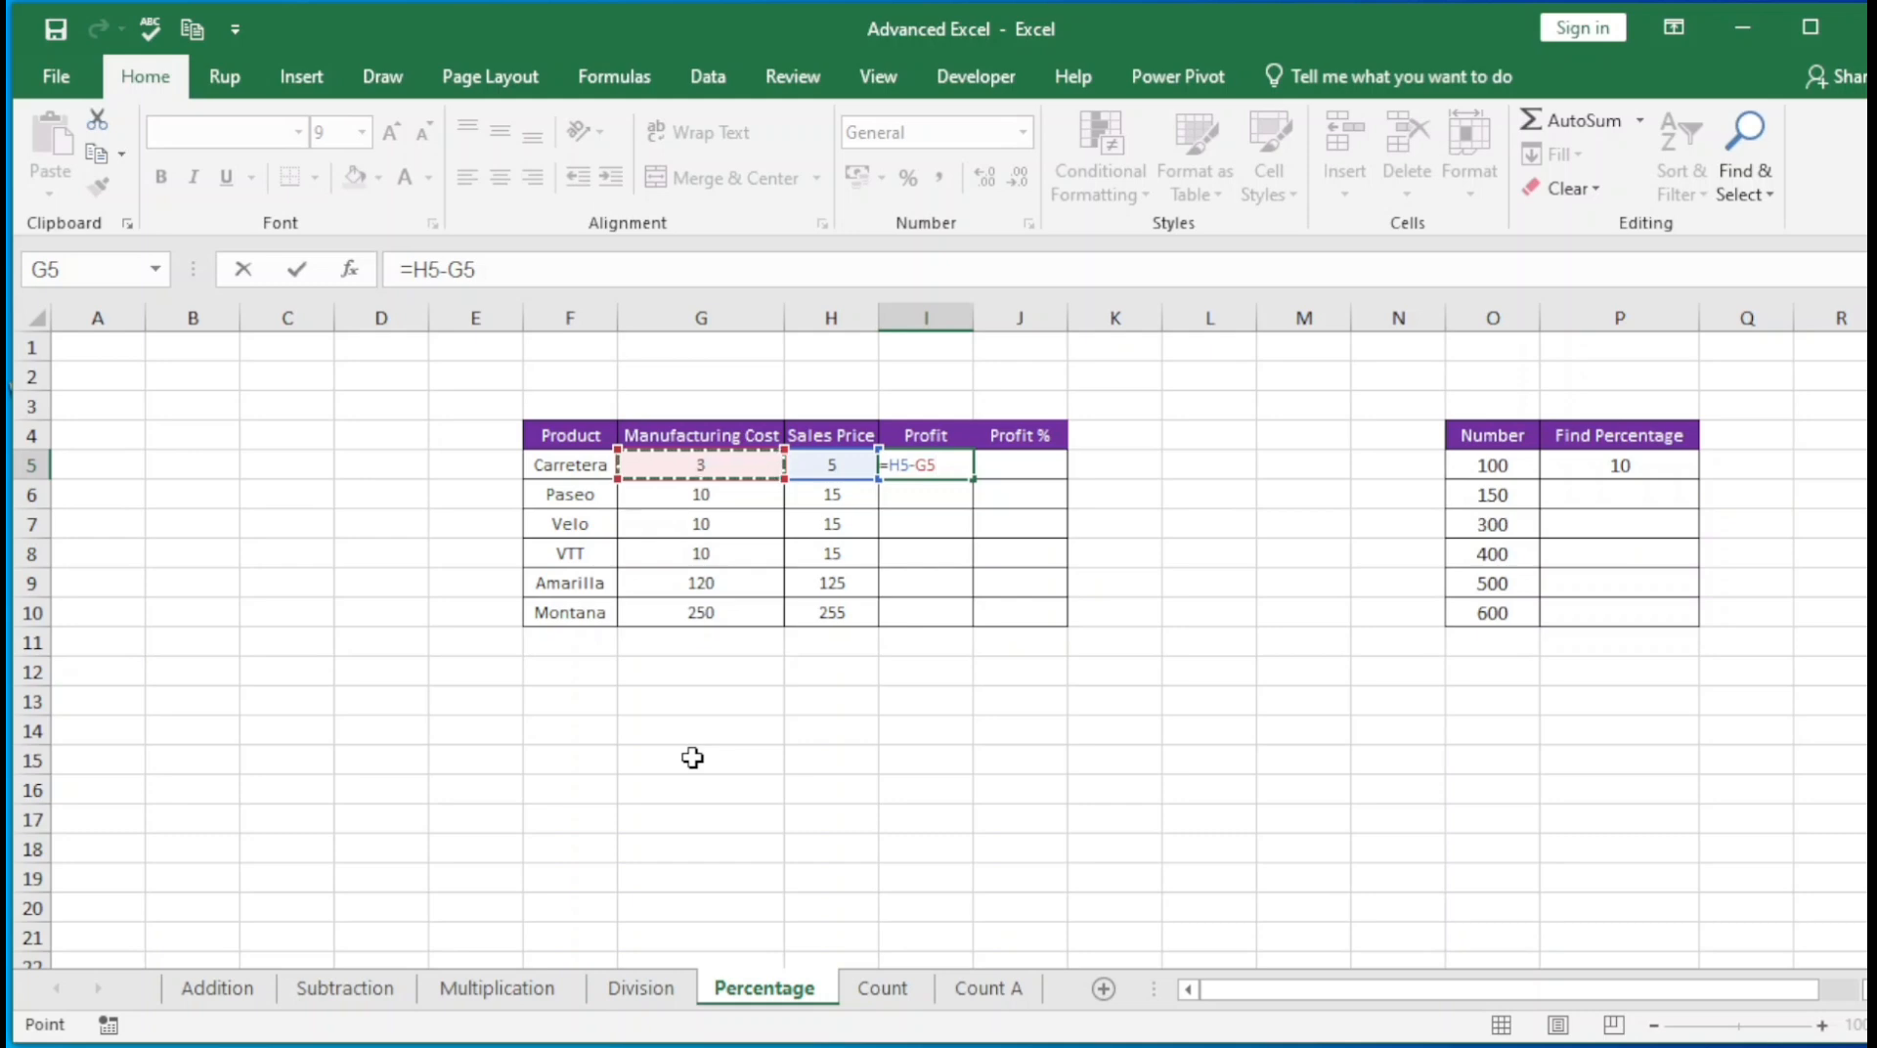
{"action": "key", "text": "Return"}
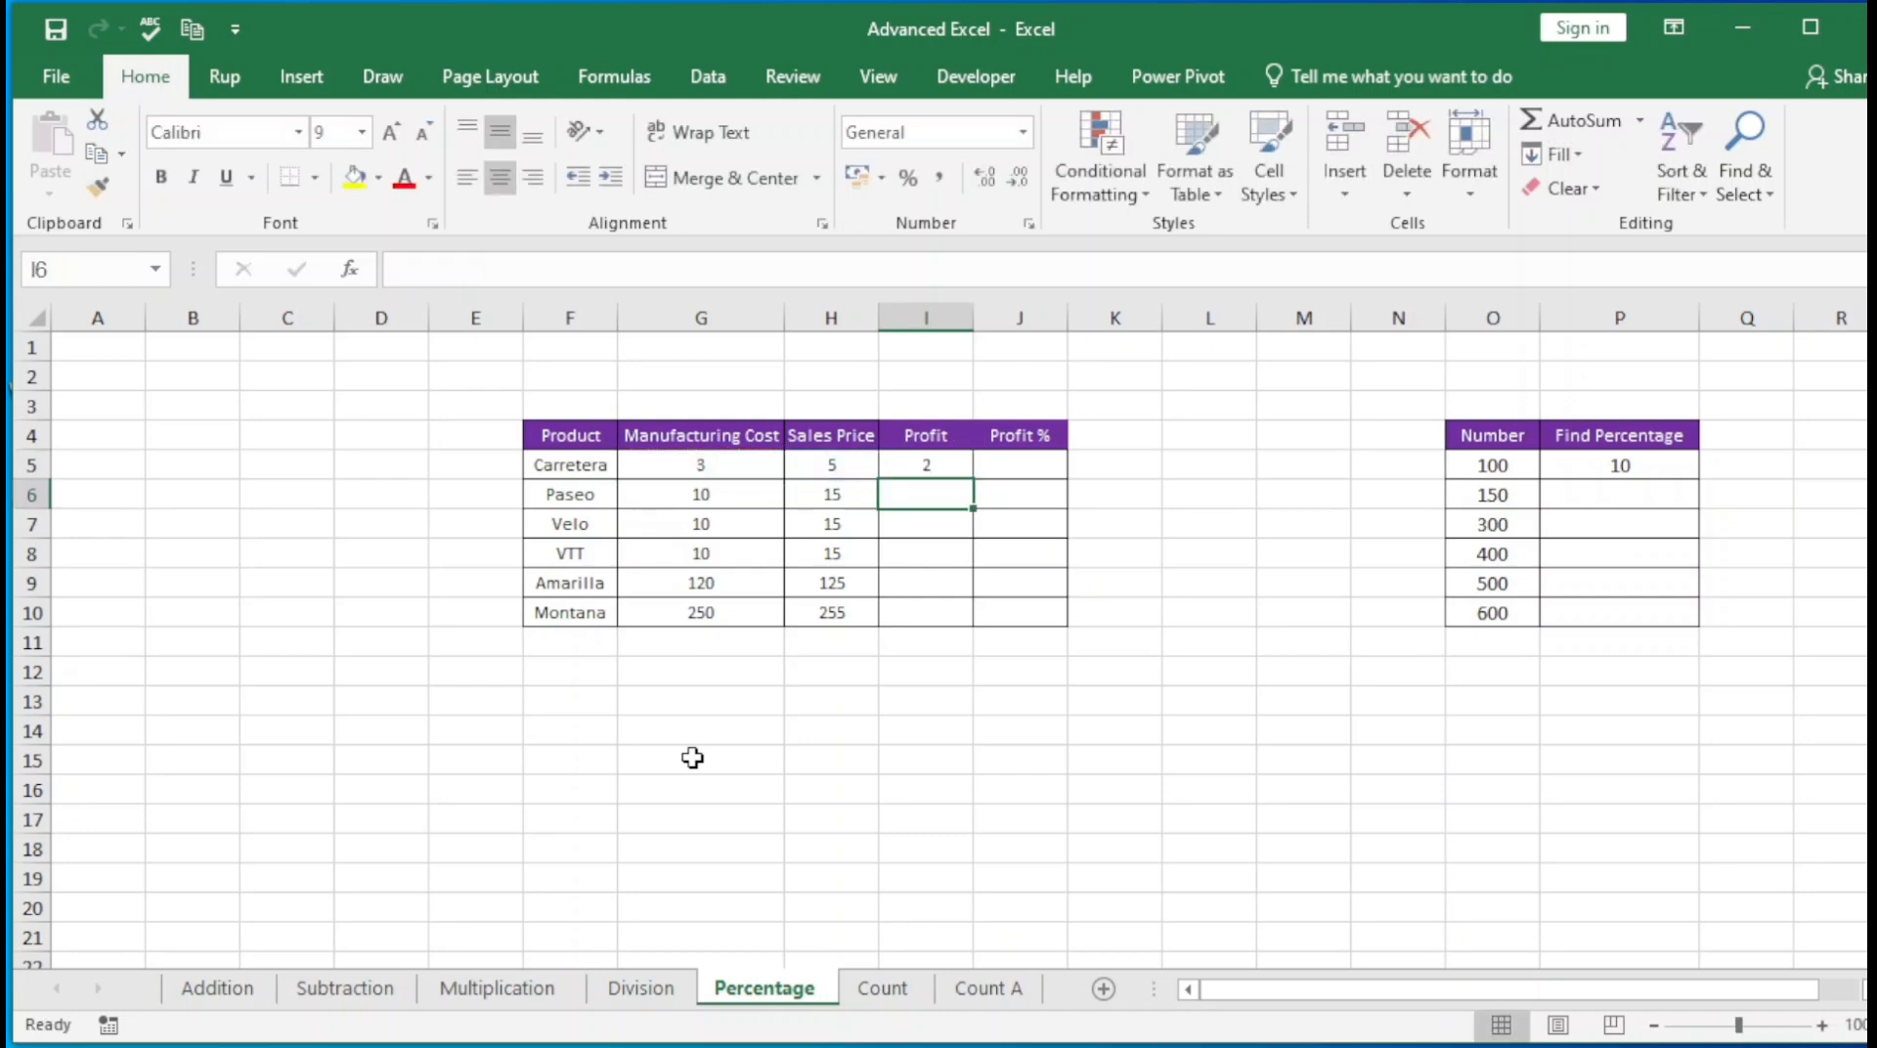
{"action": "key", "text": "Up"}
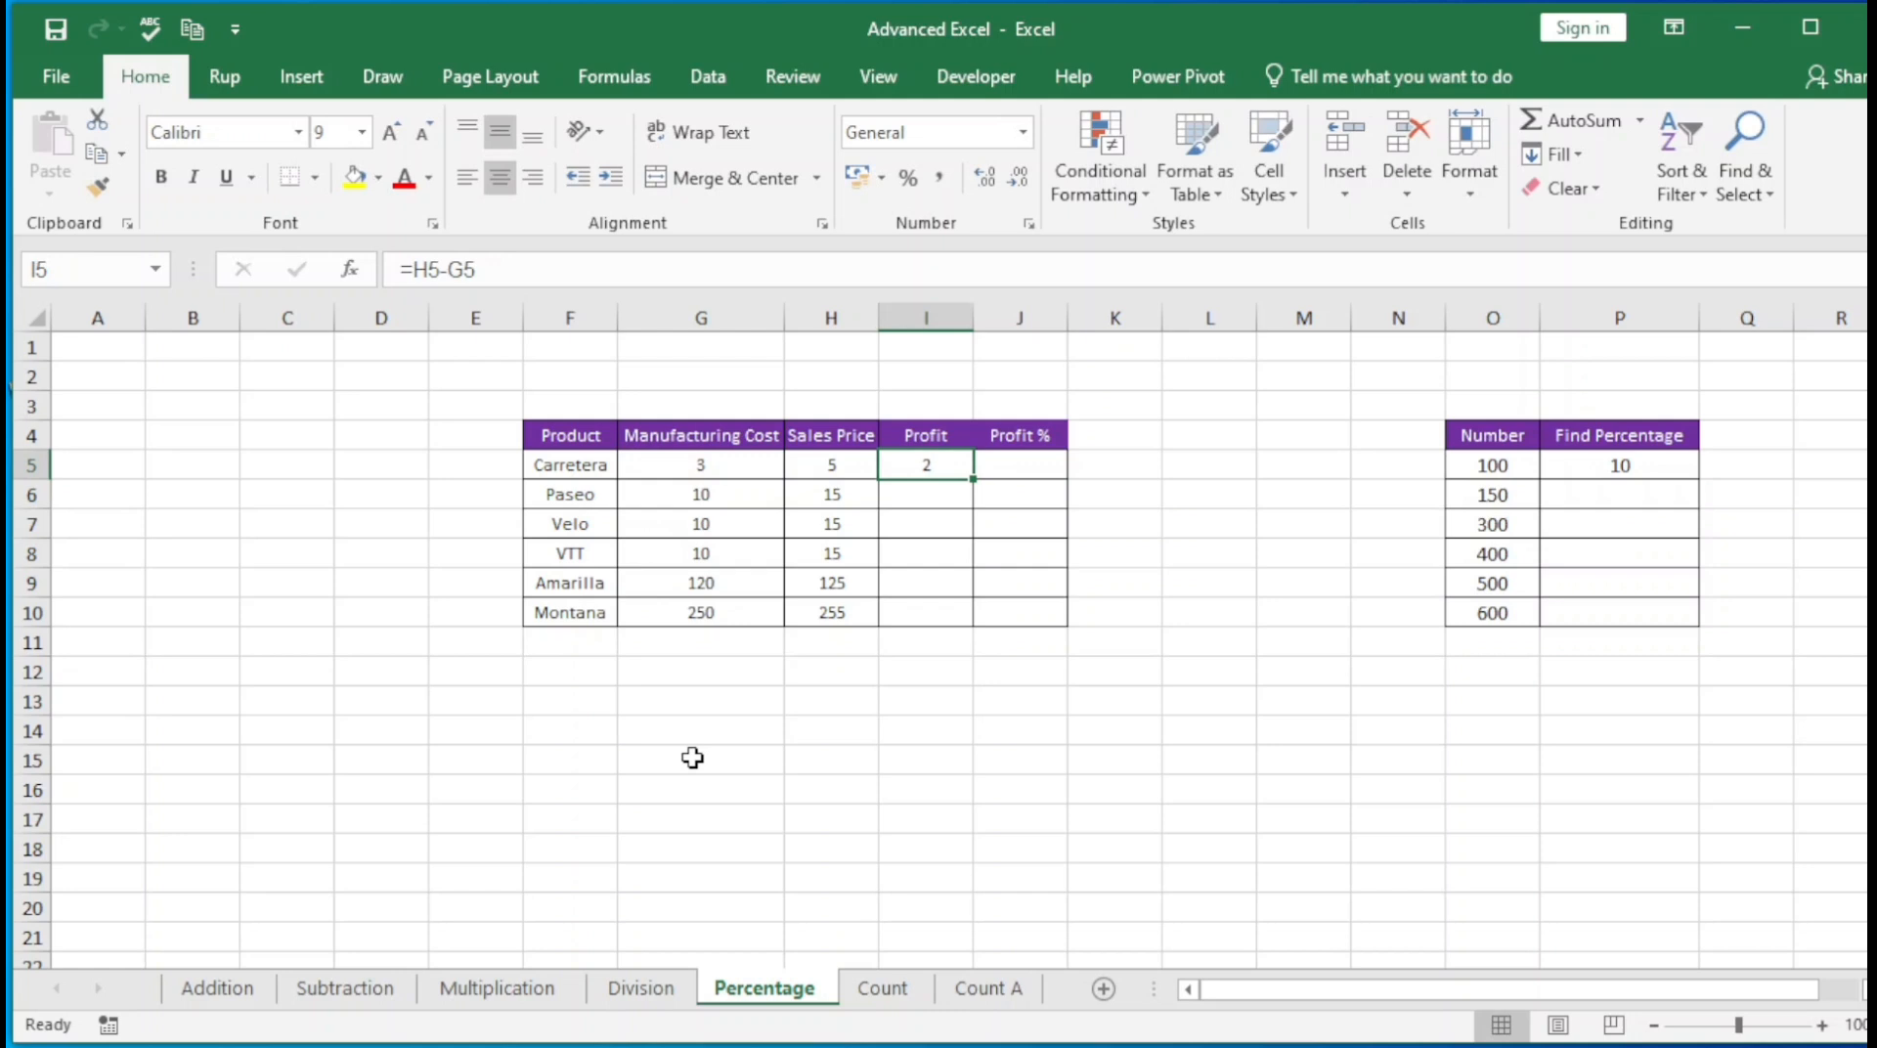
{"action": "key", "text": "F2"}
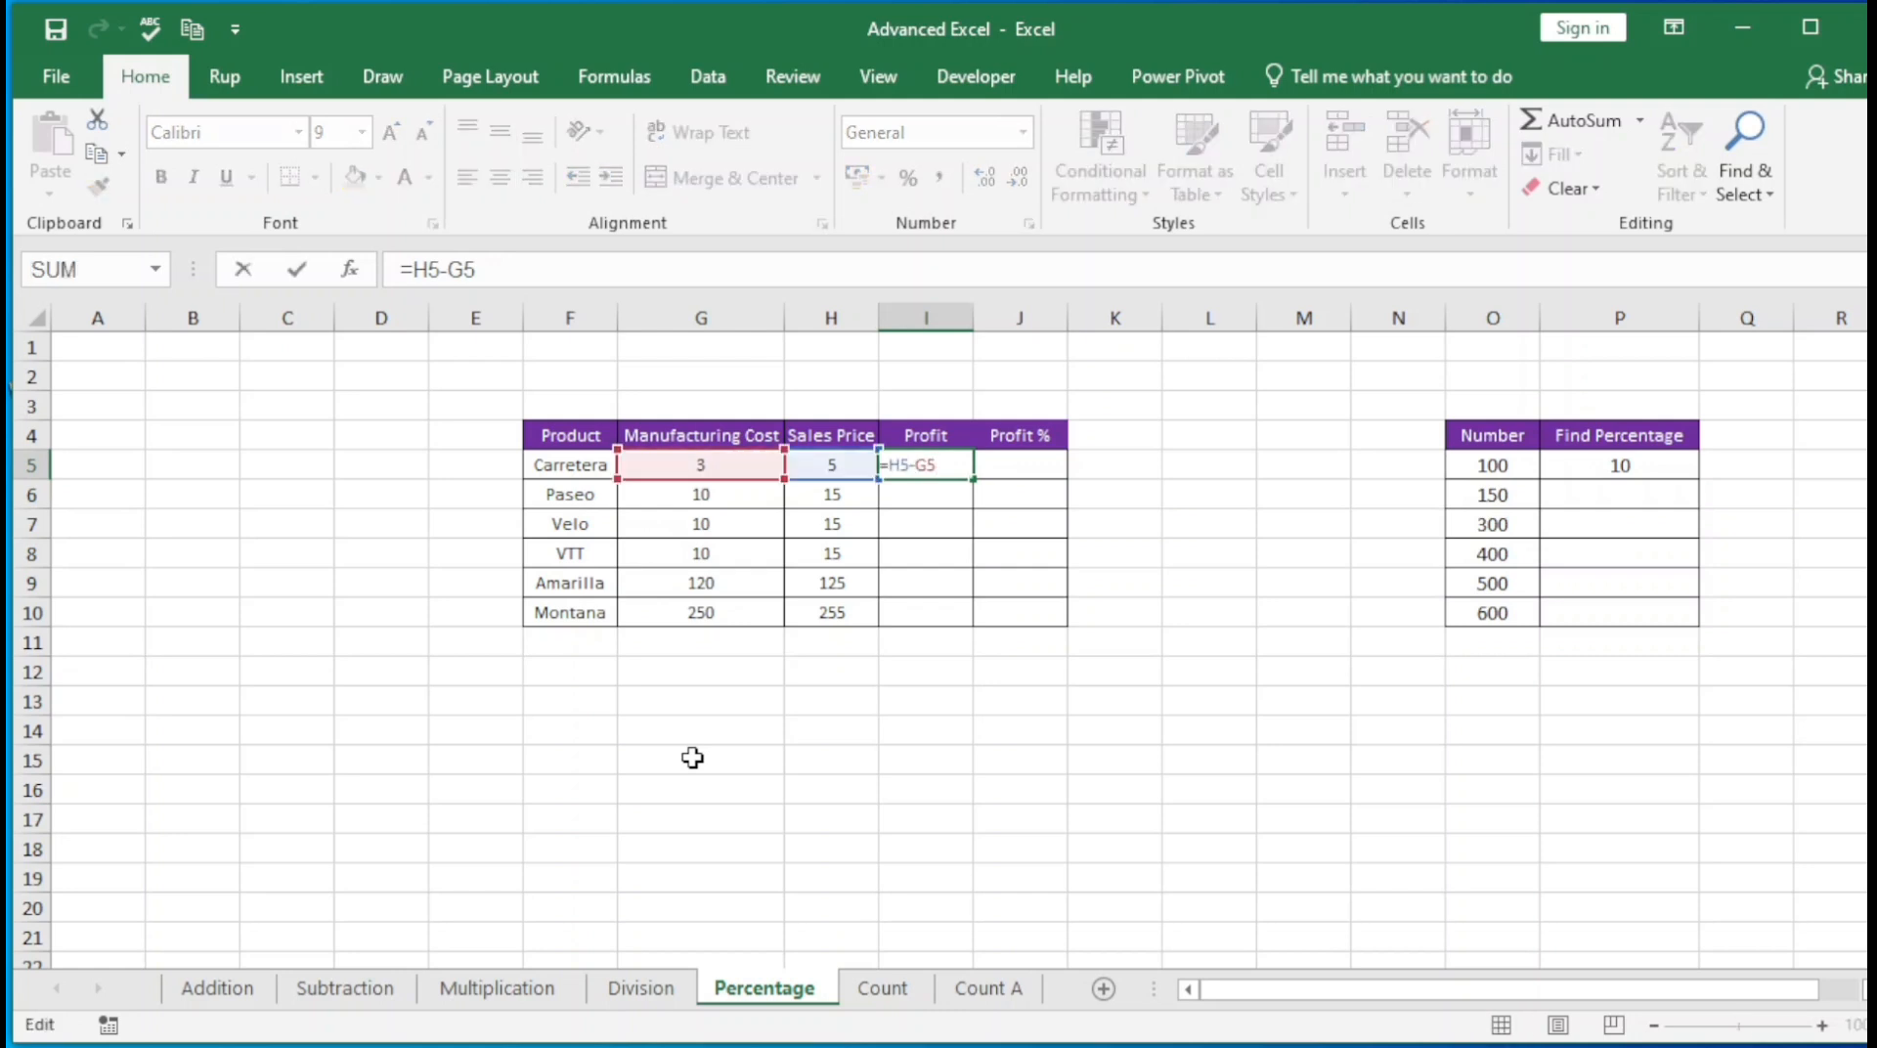
{"action": "key", "text": "Return"}
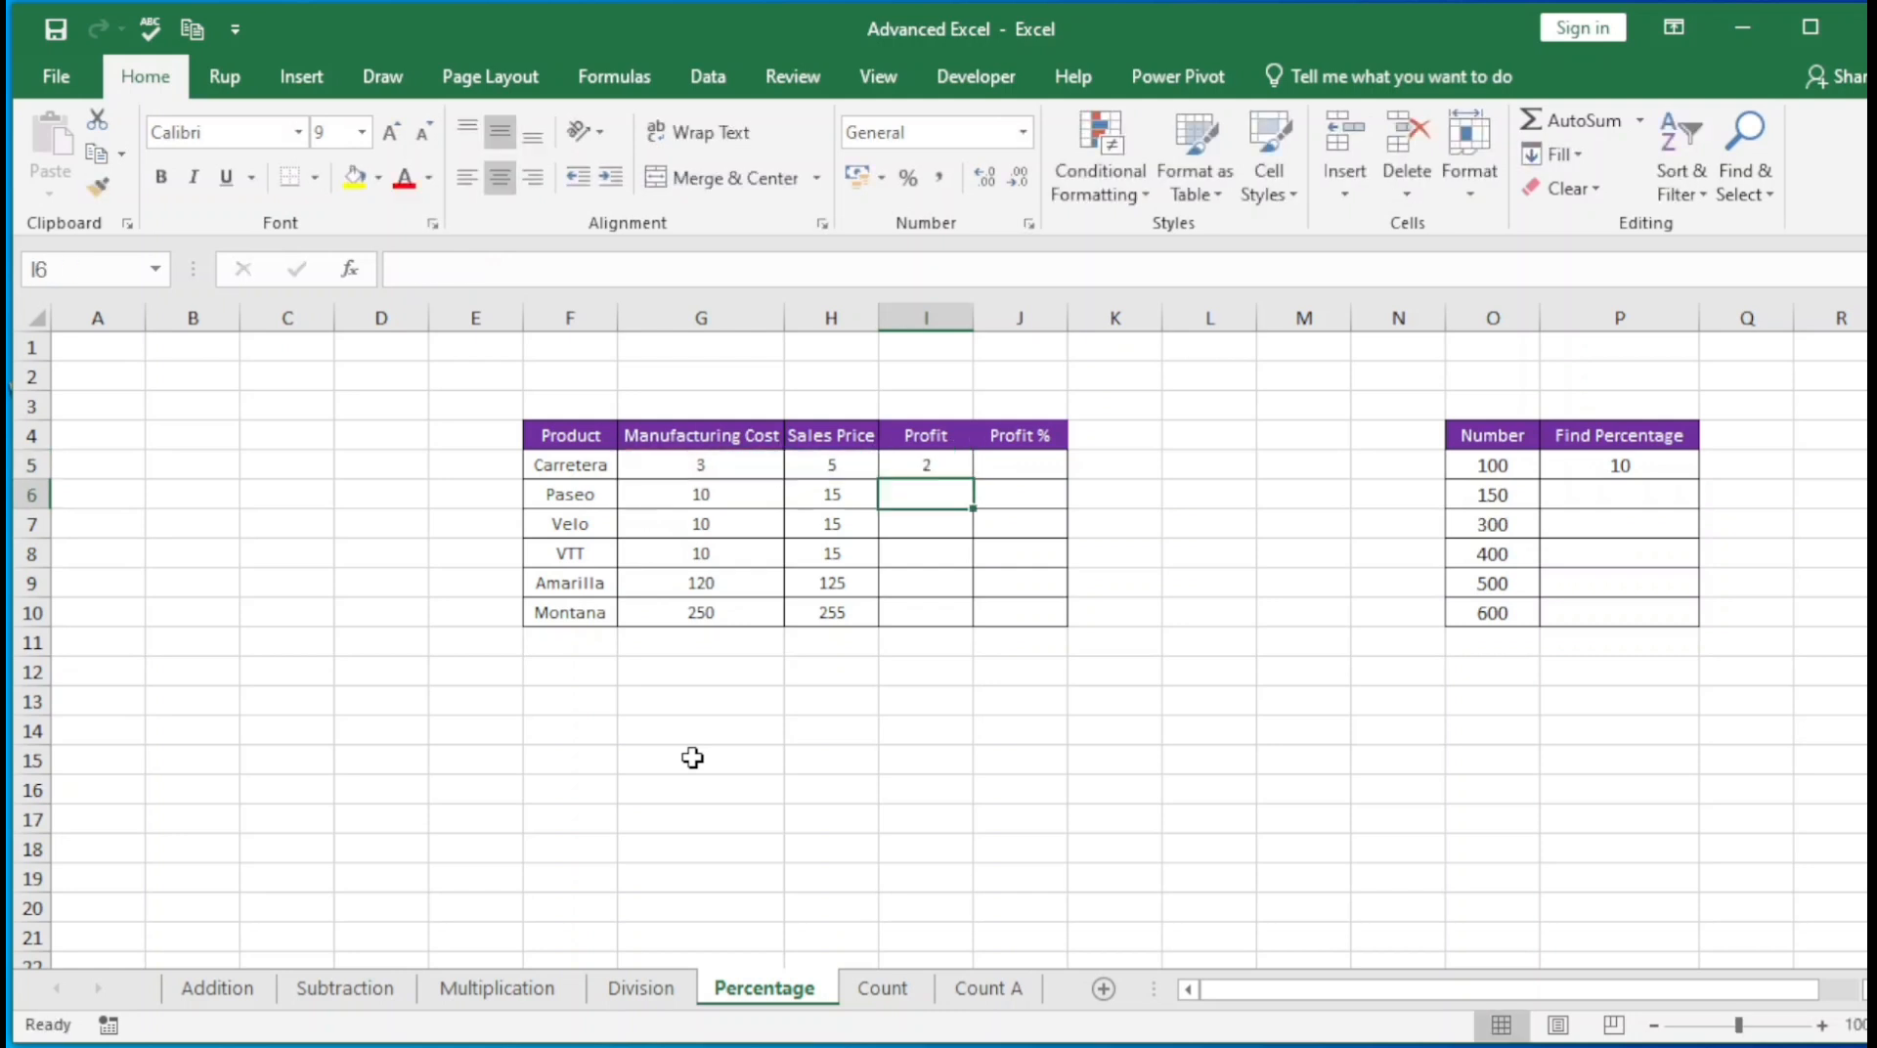
Fill the Profit formula from I5 down to I10 and inspect the formulas in I5 through I8
{"action": "left_click", "coordinate": [912, 470]}
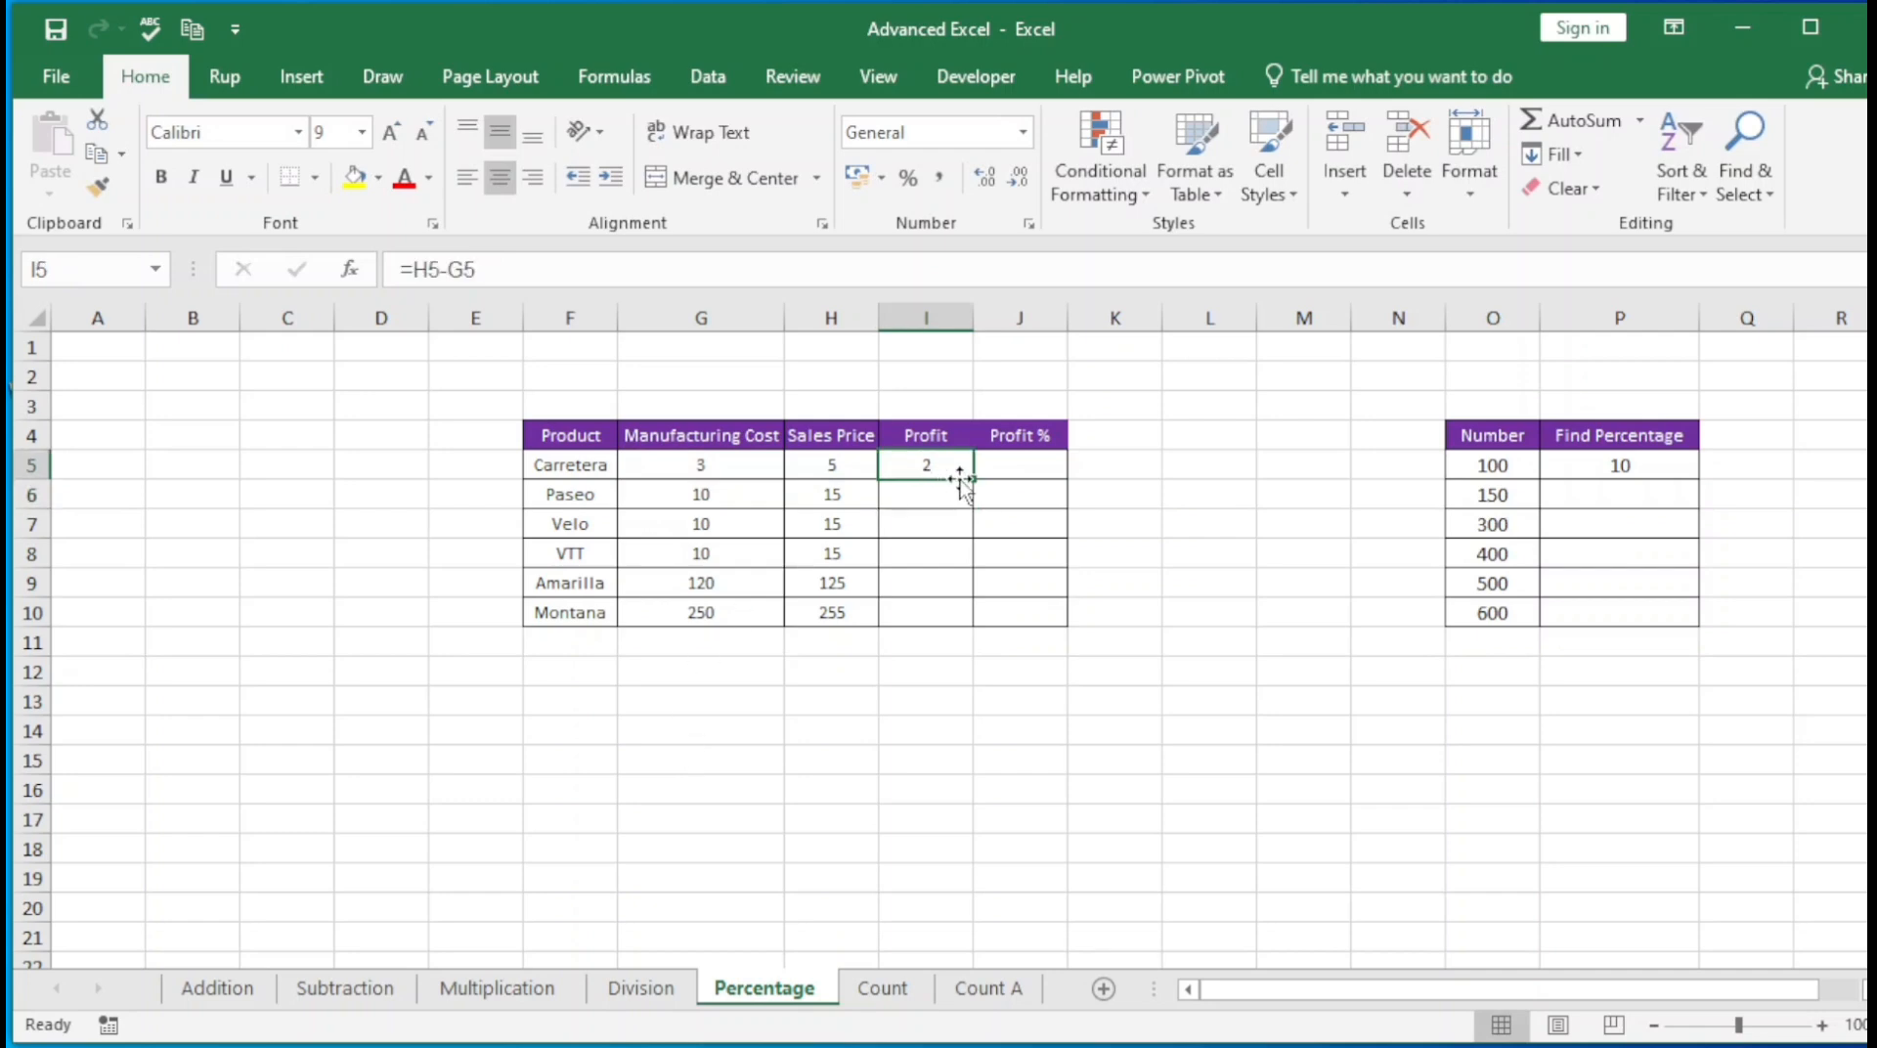
{"action": "left_click_drag", "start_coordinate": [977, 483], "coordinate": [974, 626]}
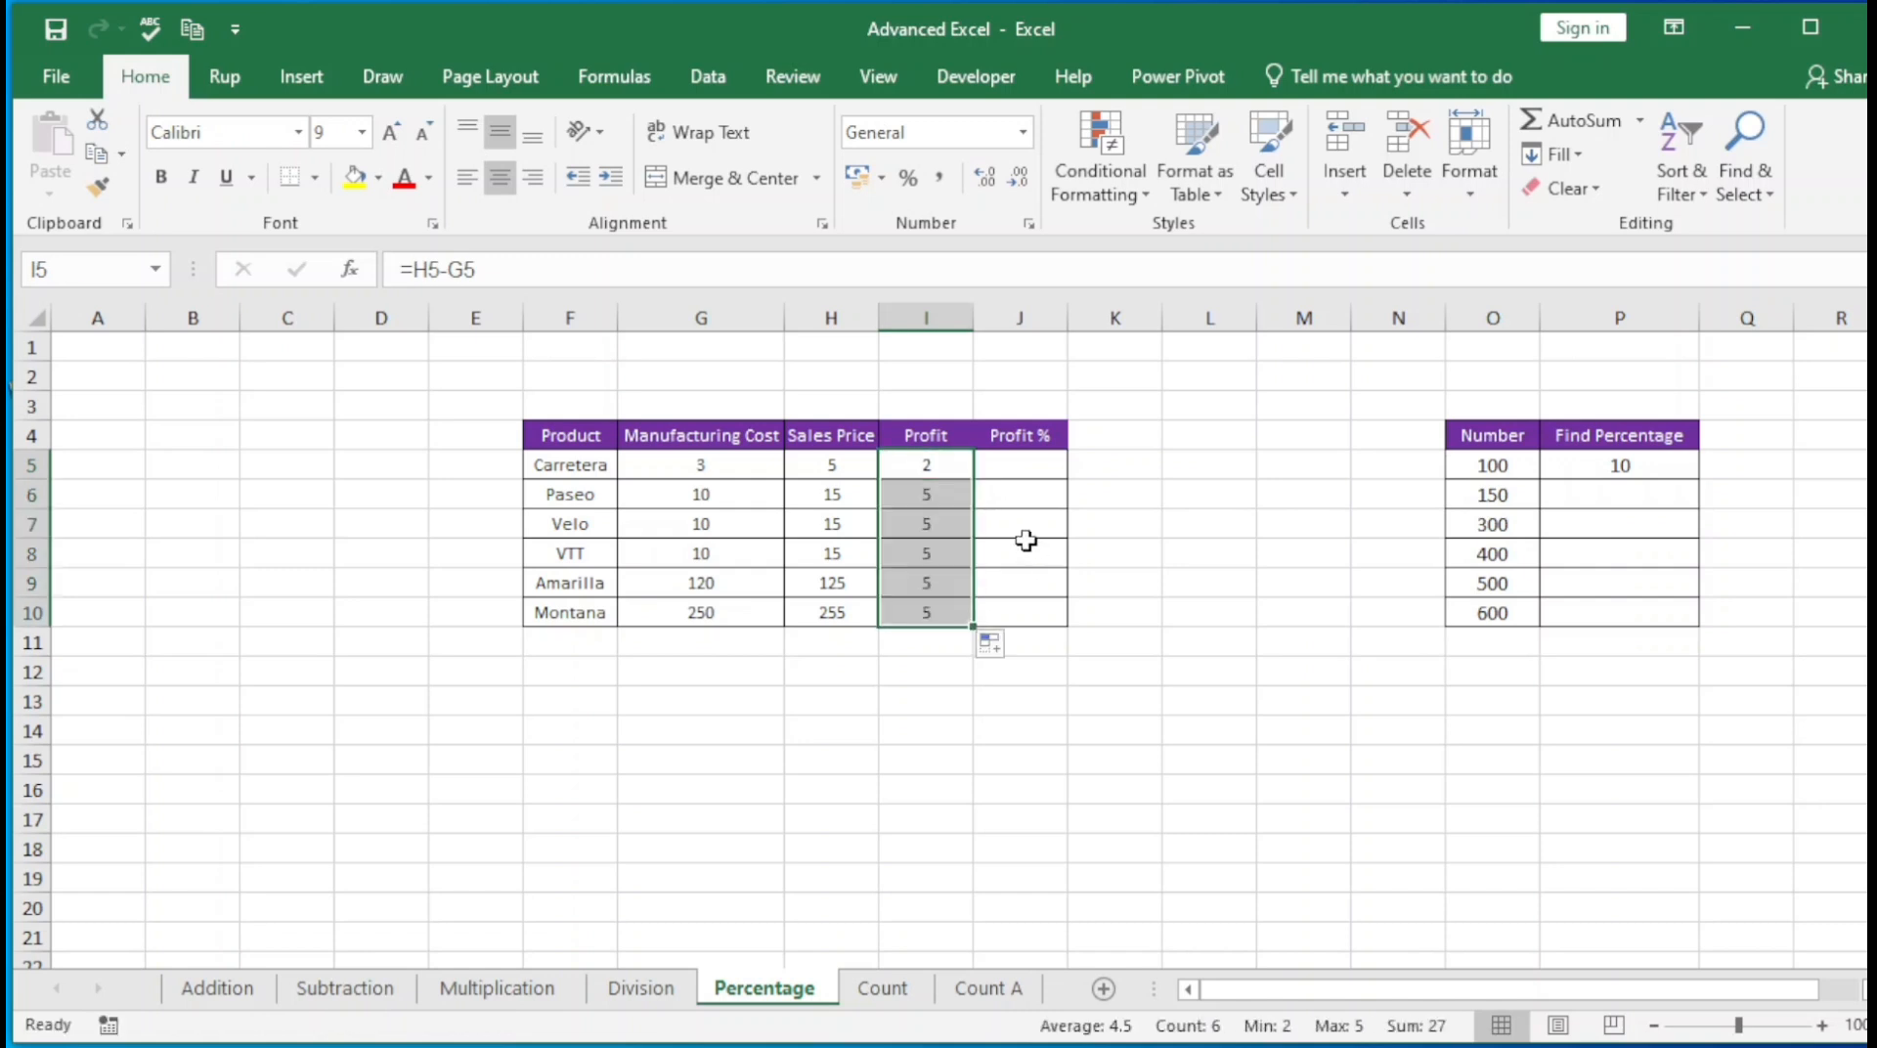
{"action": "left_click", "coordinate": [928, 473]}
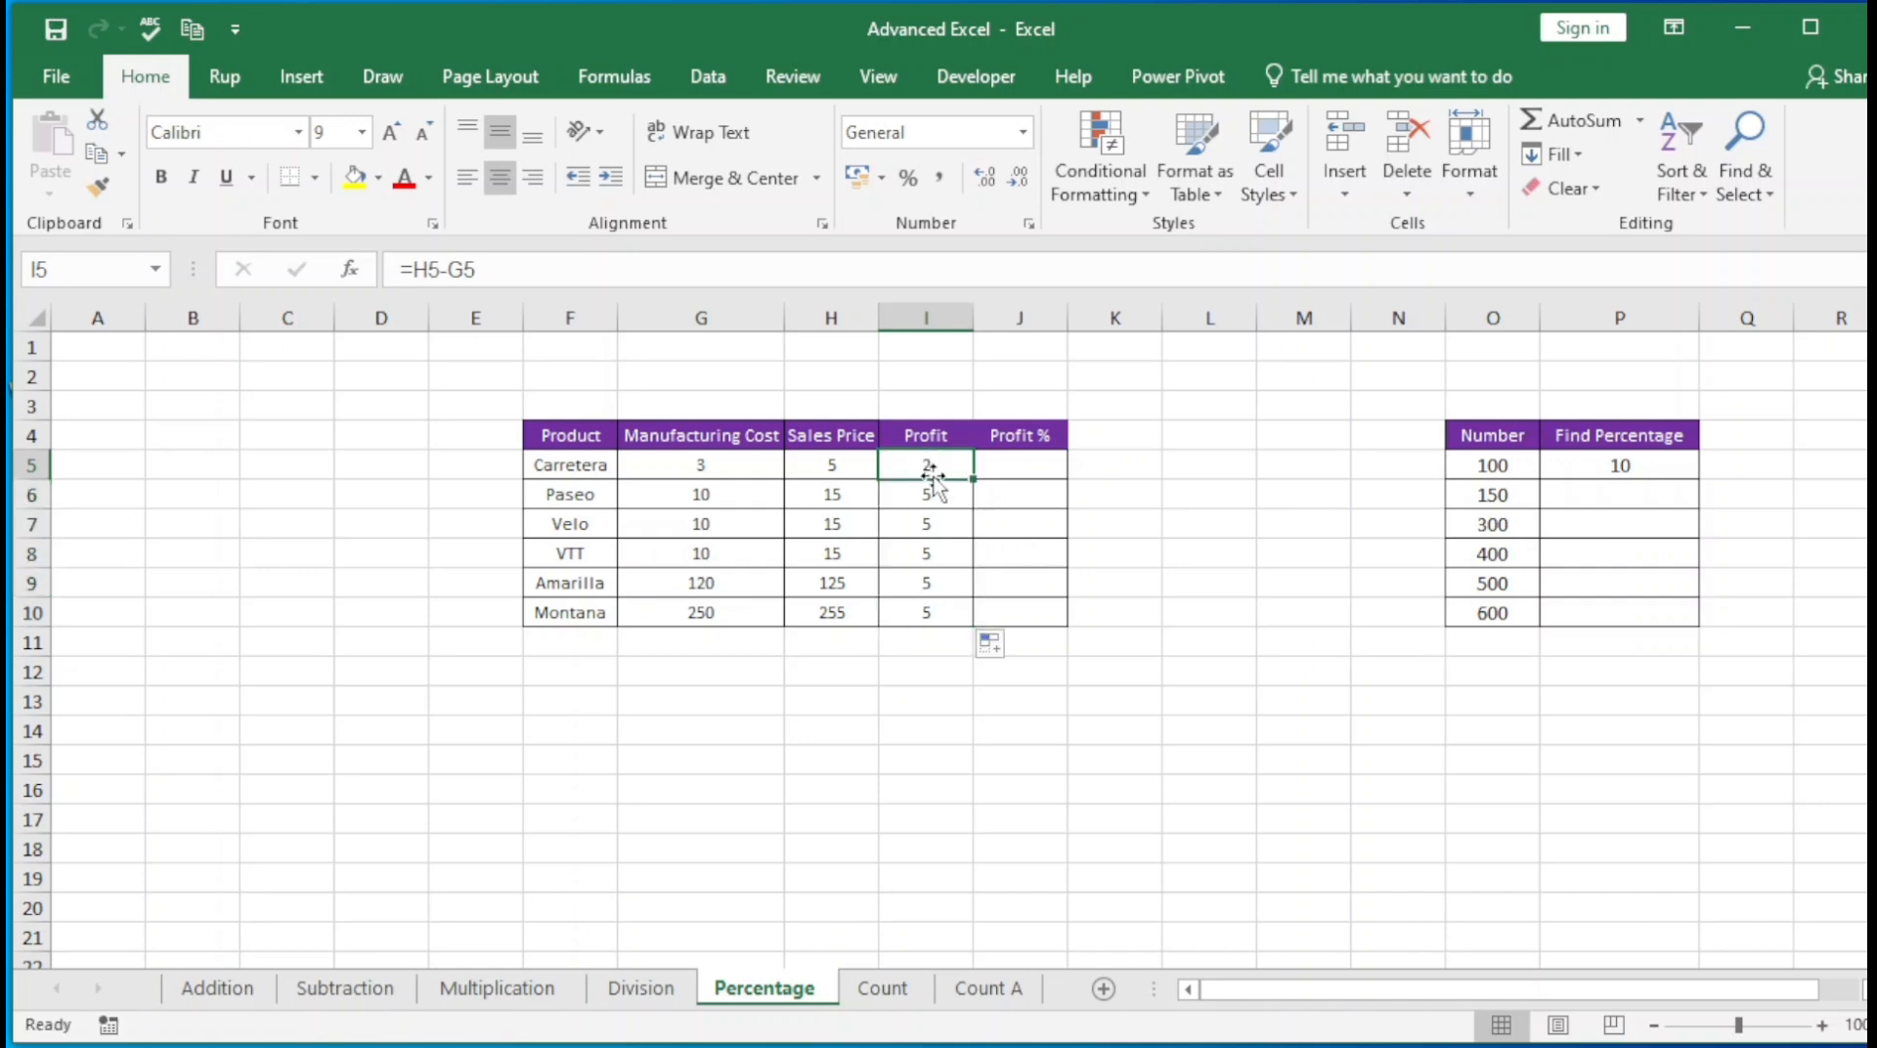
{"action": "double_click", "coordinate": [932, 476]}
{"action": "key", "text": "Return"}
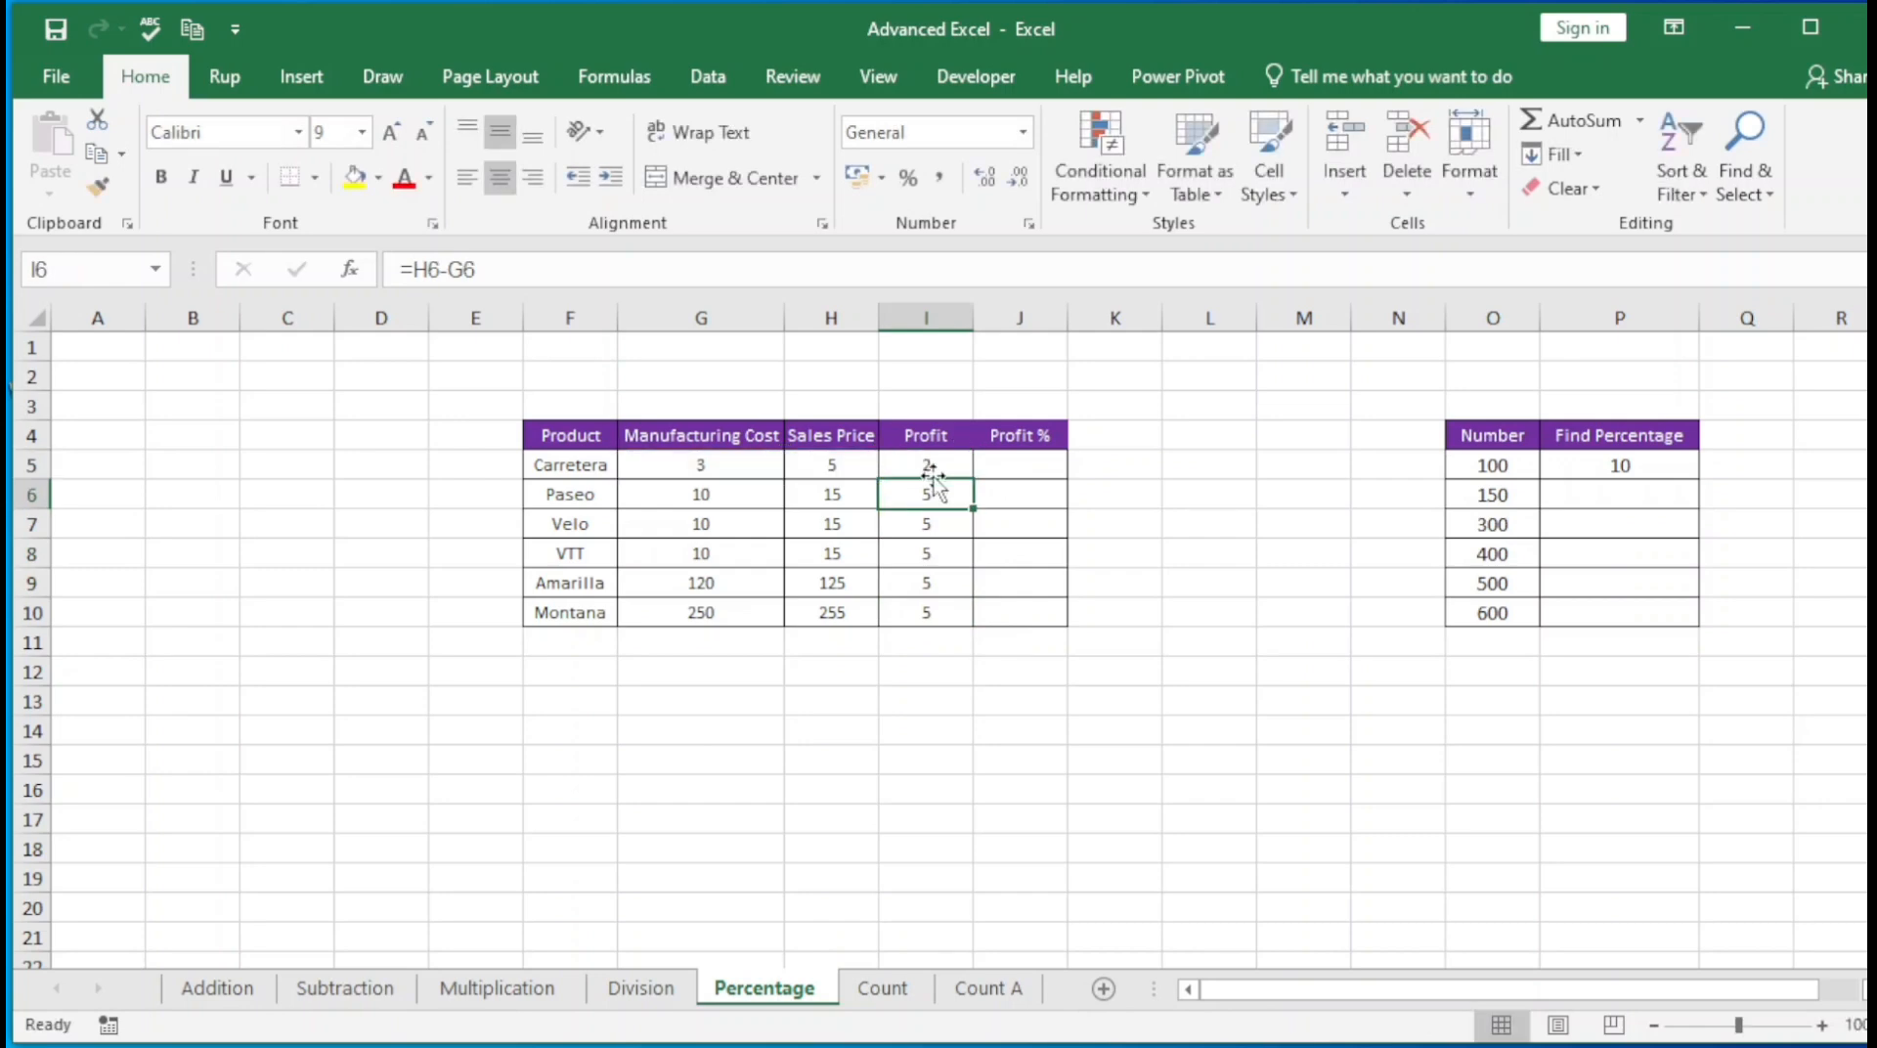
{"action": "key", "text": "F2"}
{"action": "key", "text": "Return"}
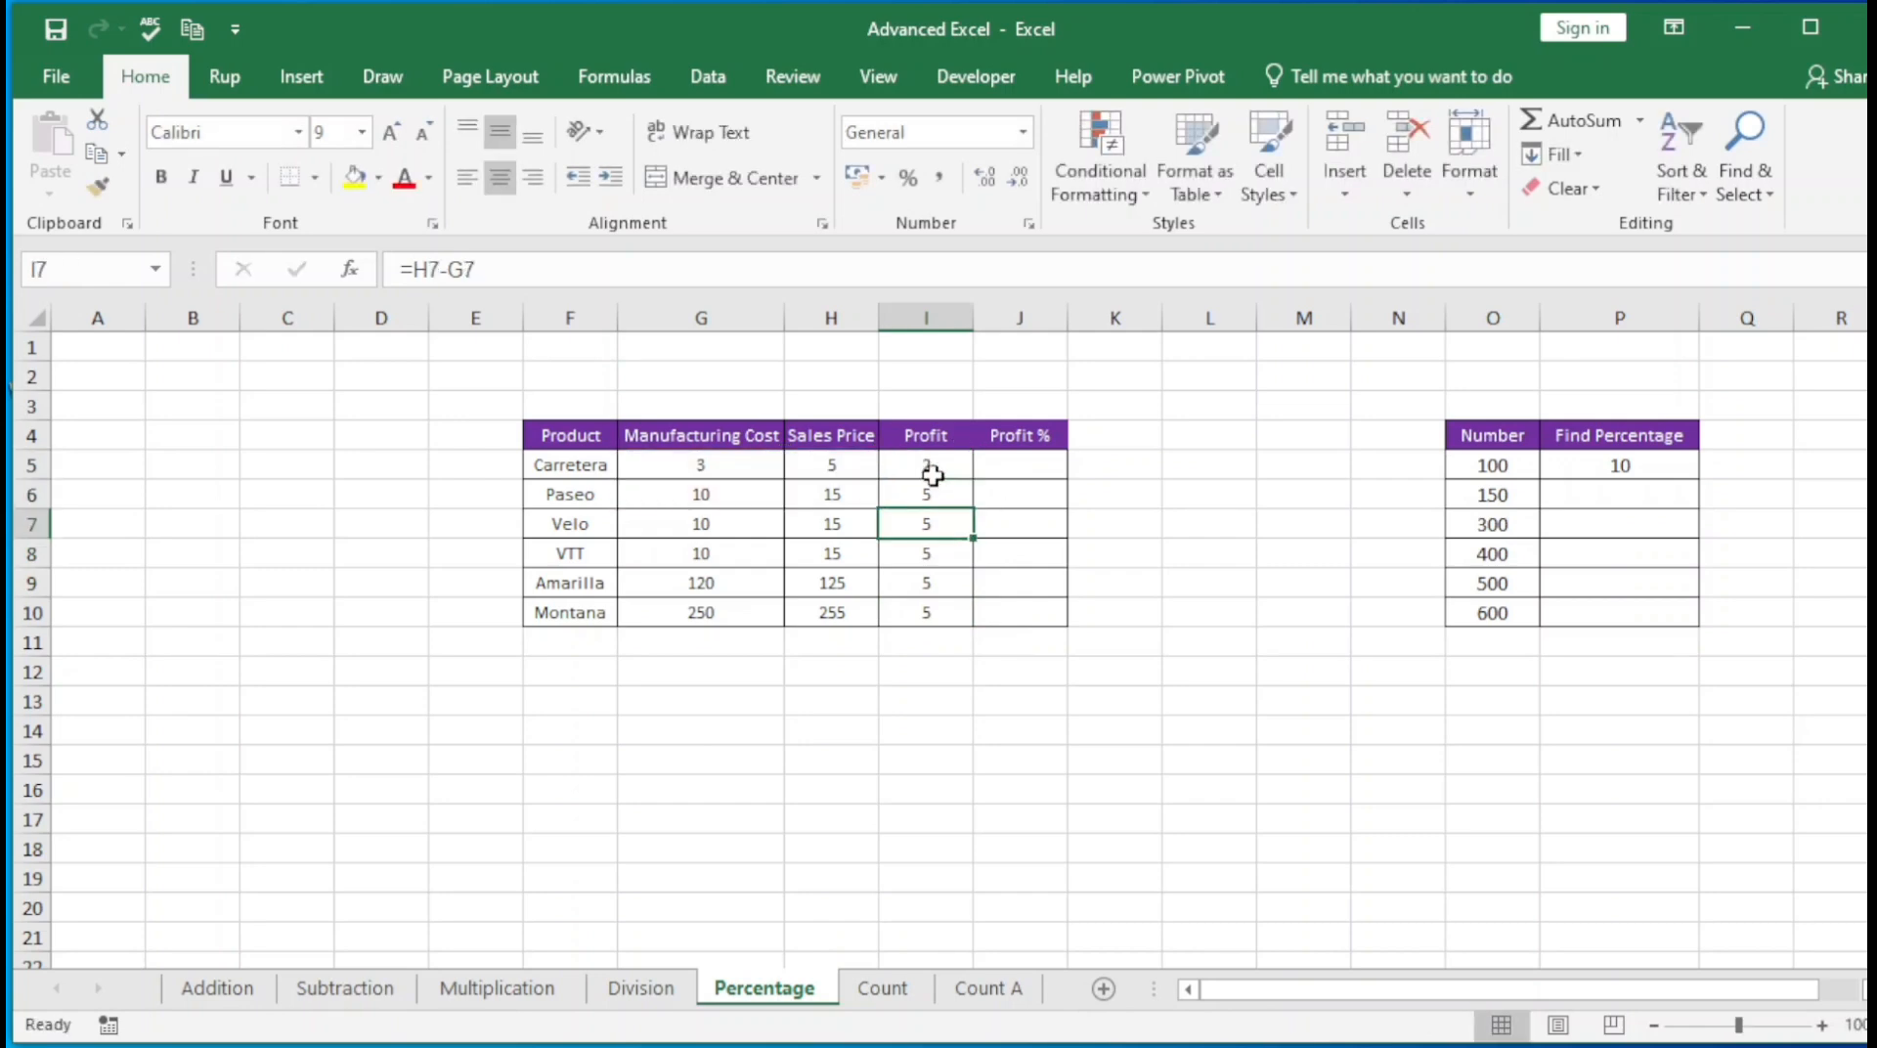
{"action": "key", "text": "F2"}
{"action": "key", "text": "Return"}
{"action": "key", "text": "F2"}
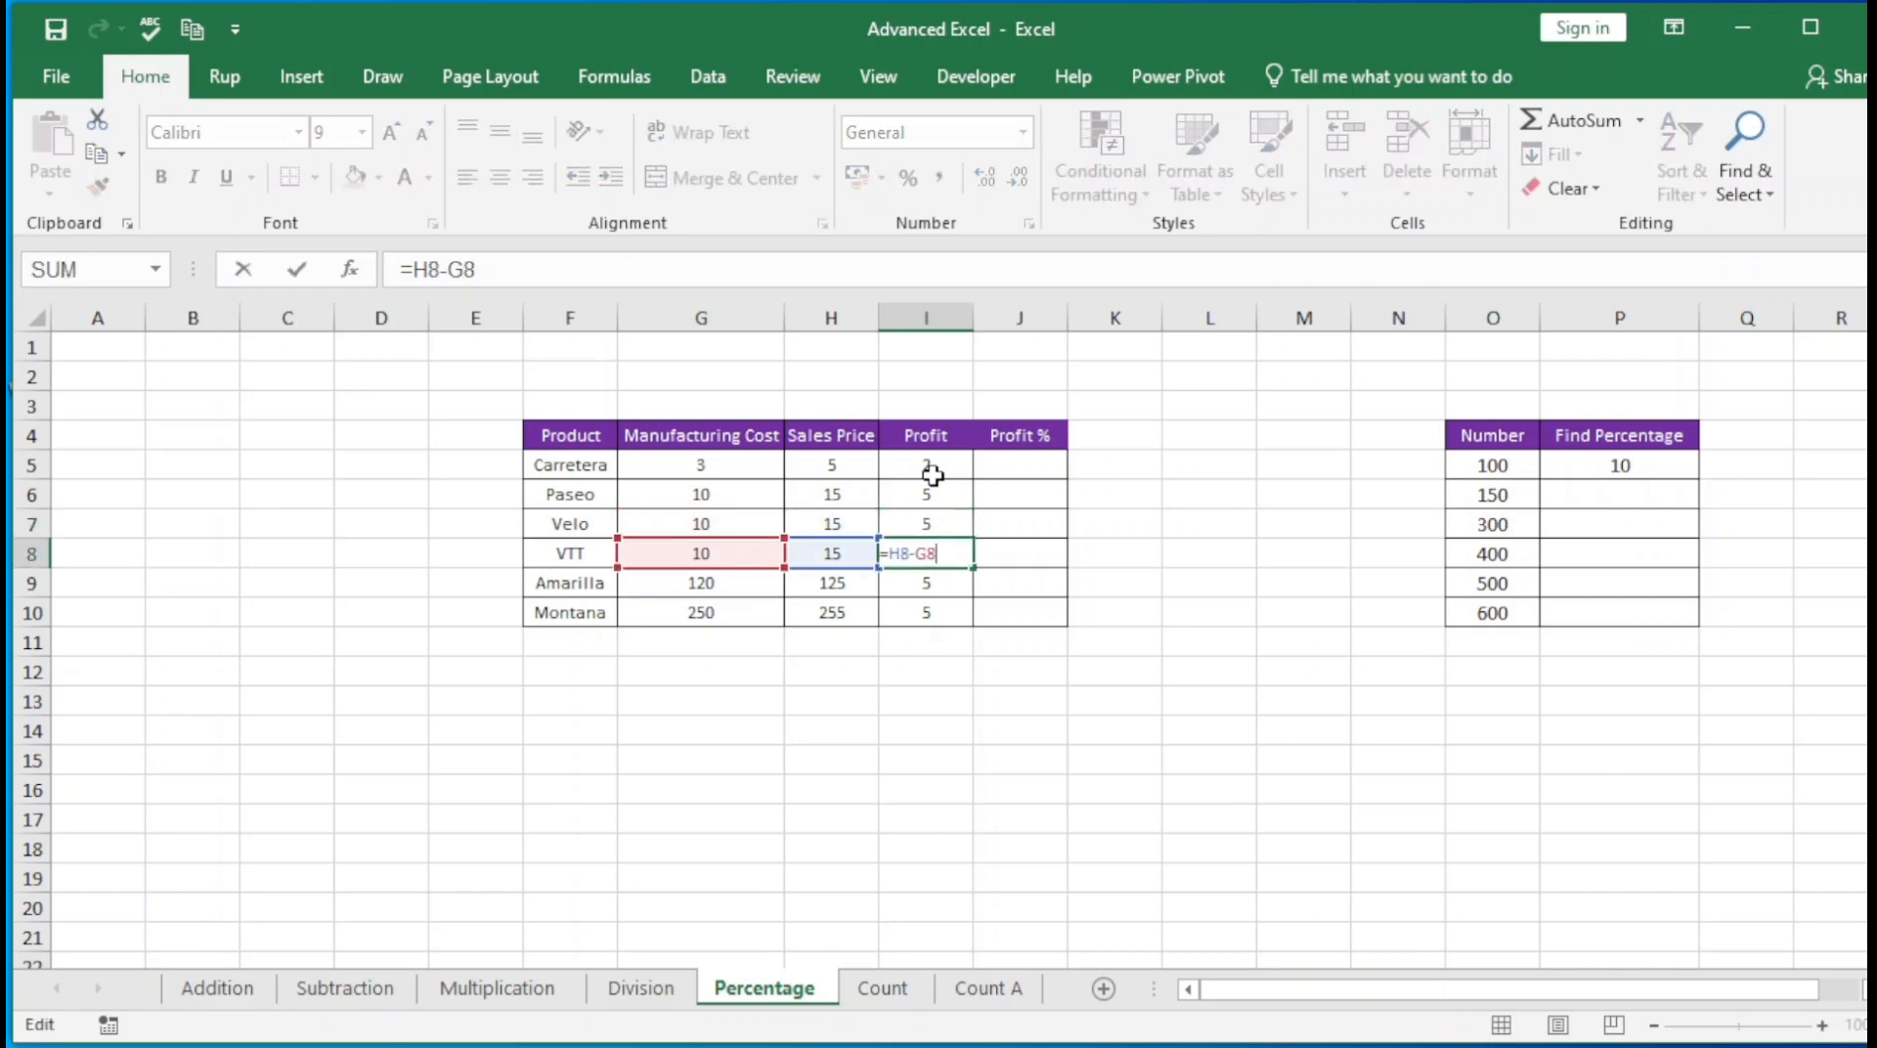
{"action": "key", "text": "Return"}
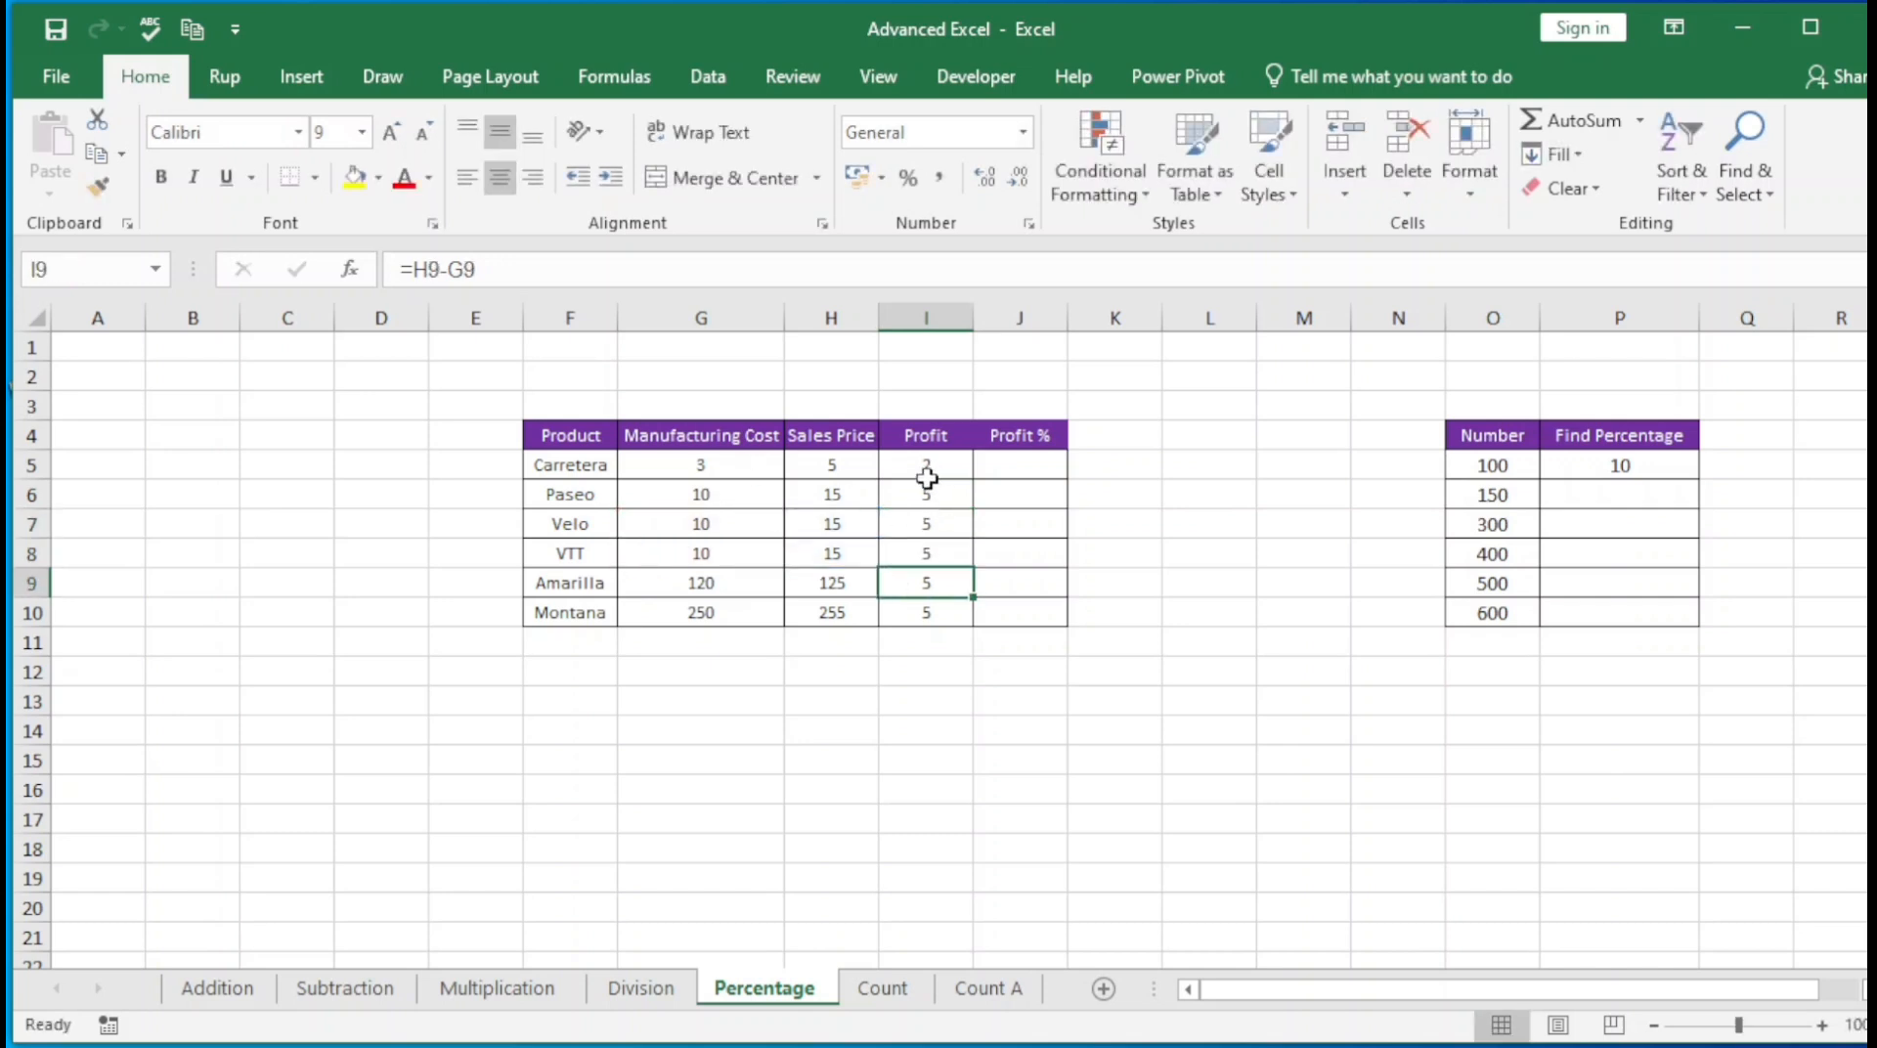
Undo the fill of the Profit column so that only I5 keeps its formula
{"action": "key", "text": "ctrl+z"}
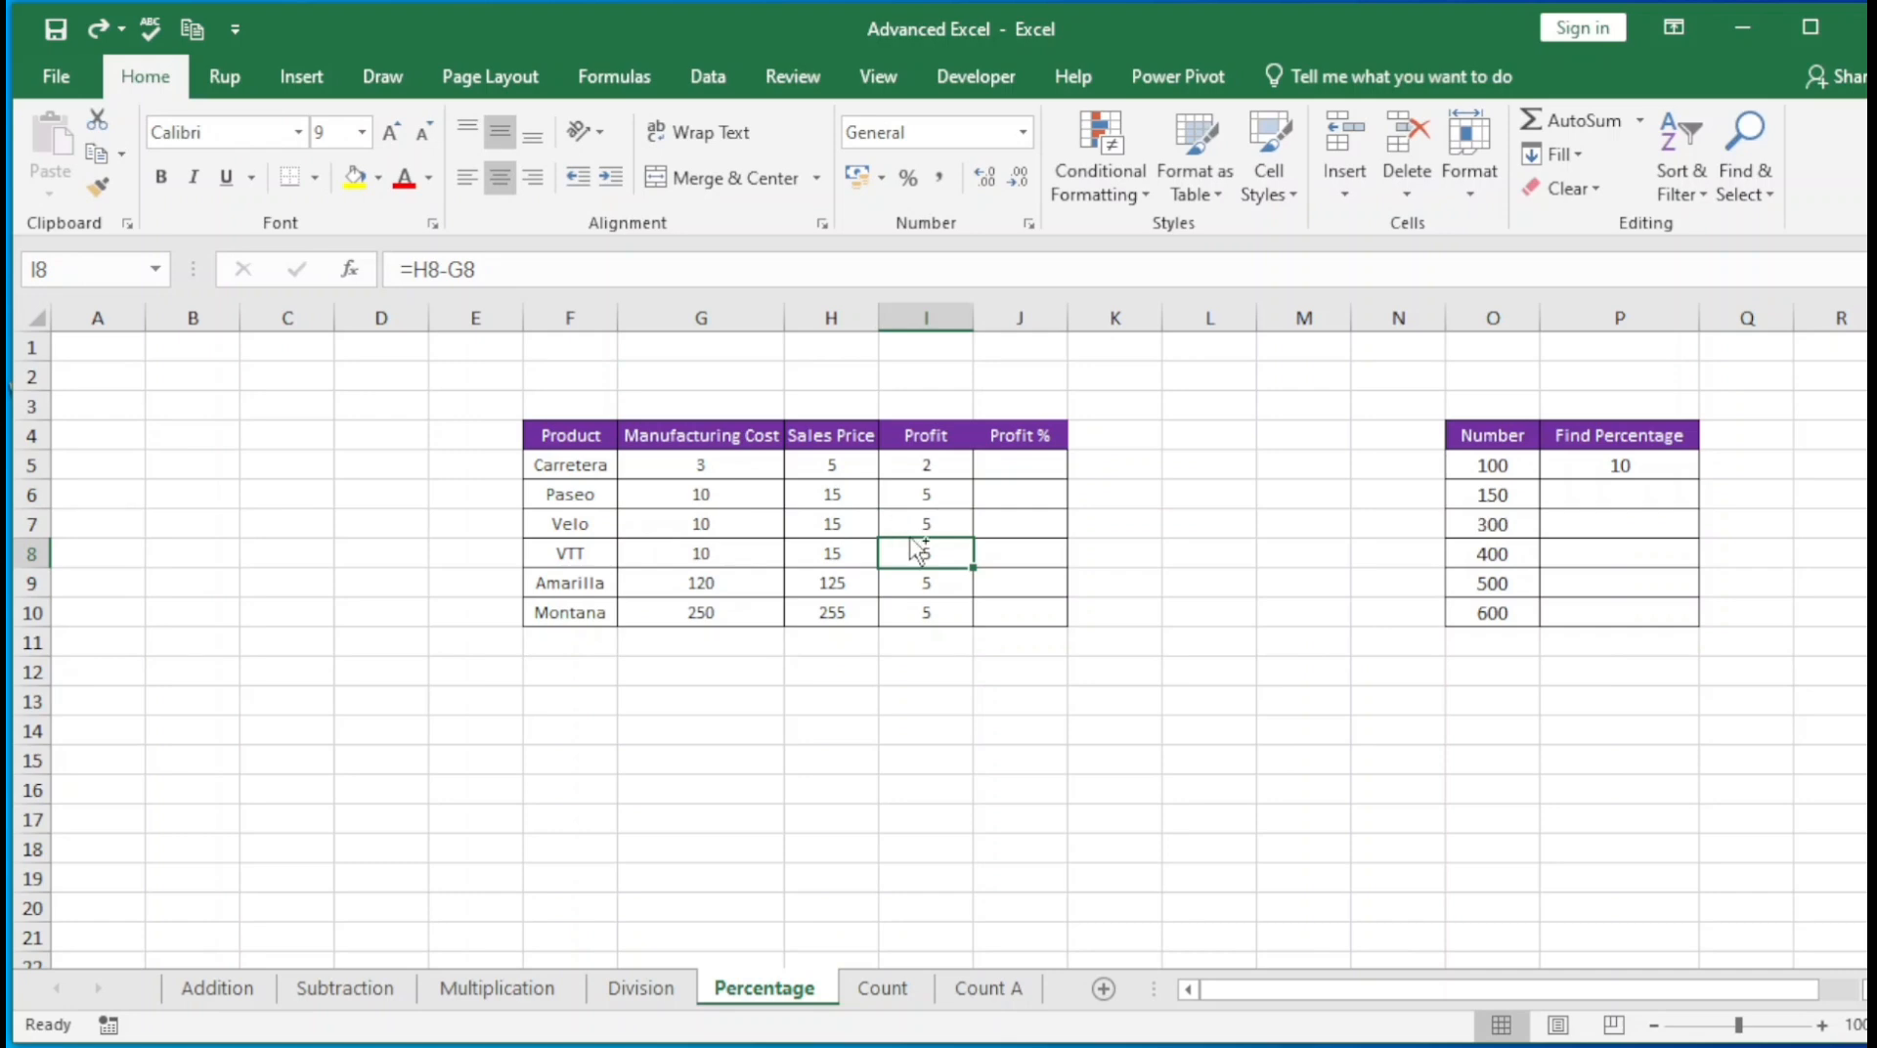
{"action": "key", "text": "ctrl+z"}
{"action": "key", "text": "ctrl+z"}
{"action": "key", "text": "ctrl+z"}
{"action": "key", "text": "ctrl+z"}
{"action": "key", "text": "ctrl+z"}
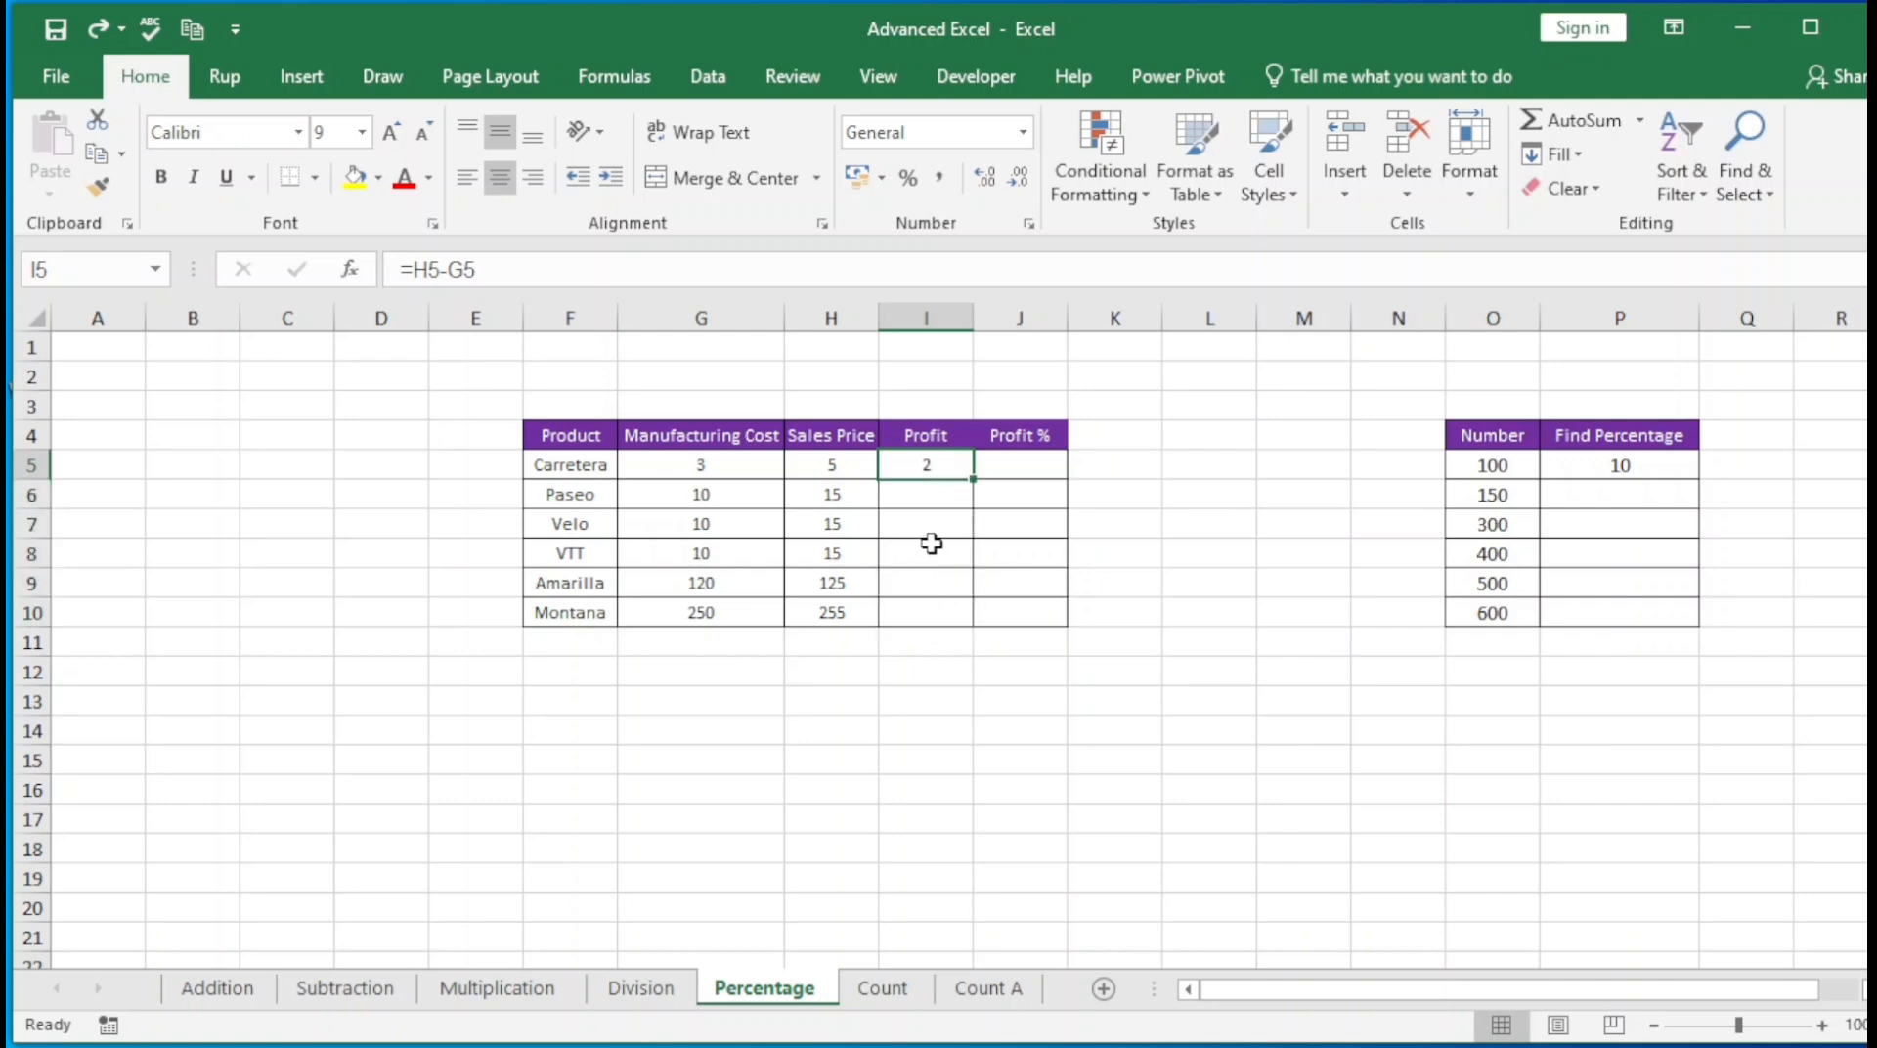
Select I5:I10 and use Fill Down to copy the Profit formula to all remaining products
{"action": "key", "text": "shift+Down"}
{"action": "key", "text": "shift+Down"}
{"action": "key", "text": "shift+Down"}
{"action": "key", "text": "shift+Down"}
{"action": "key", "text": "shift+Down"}
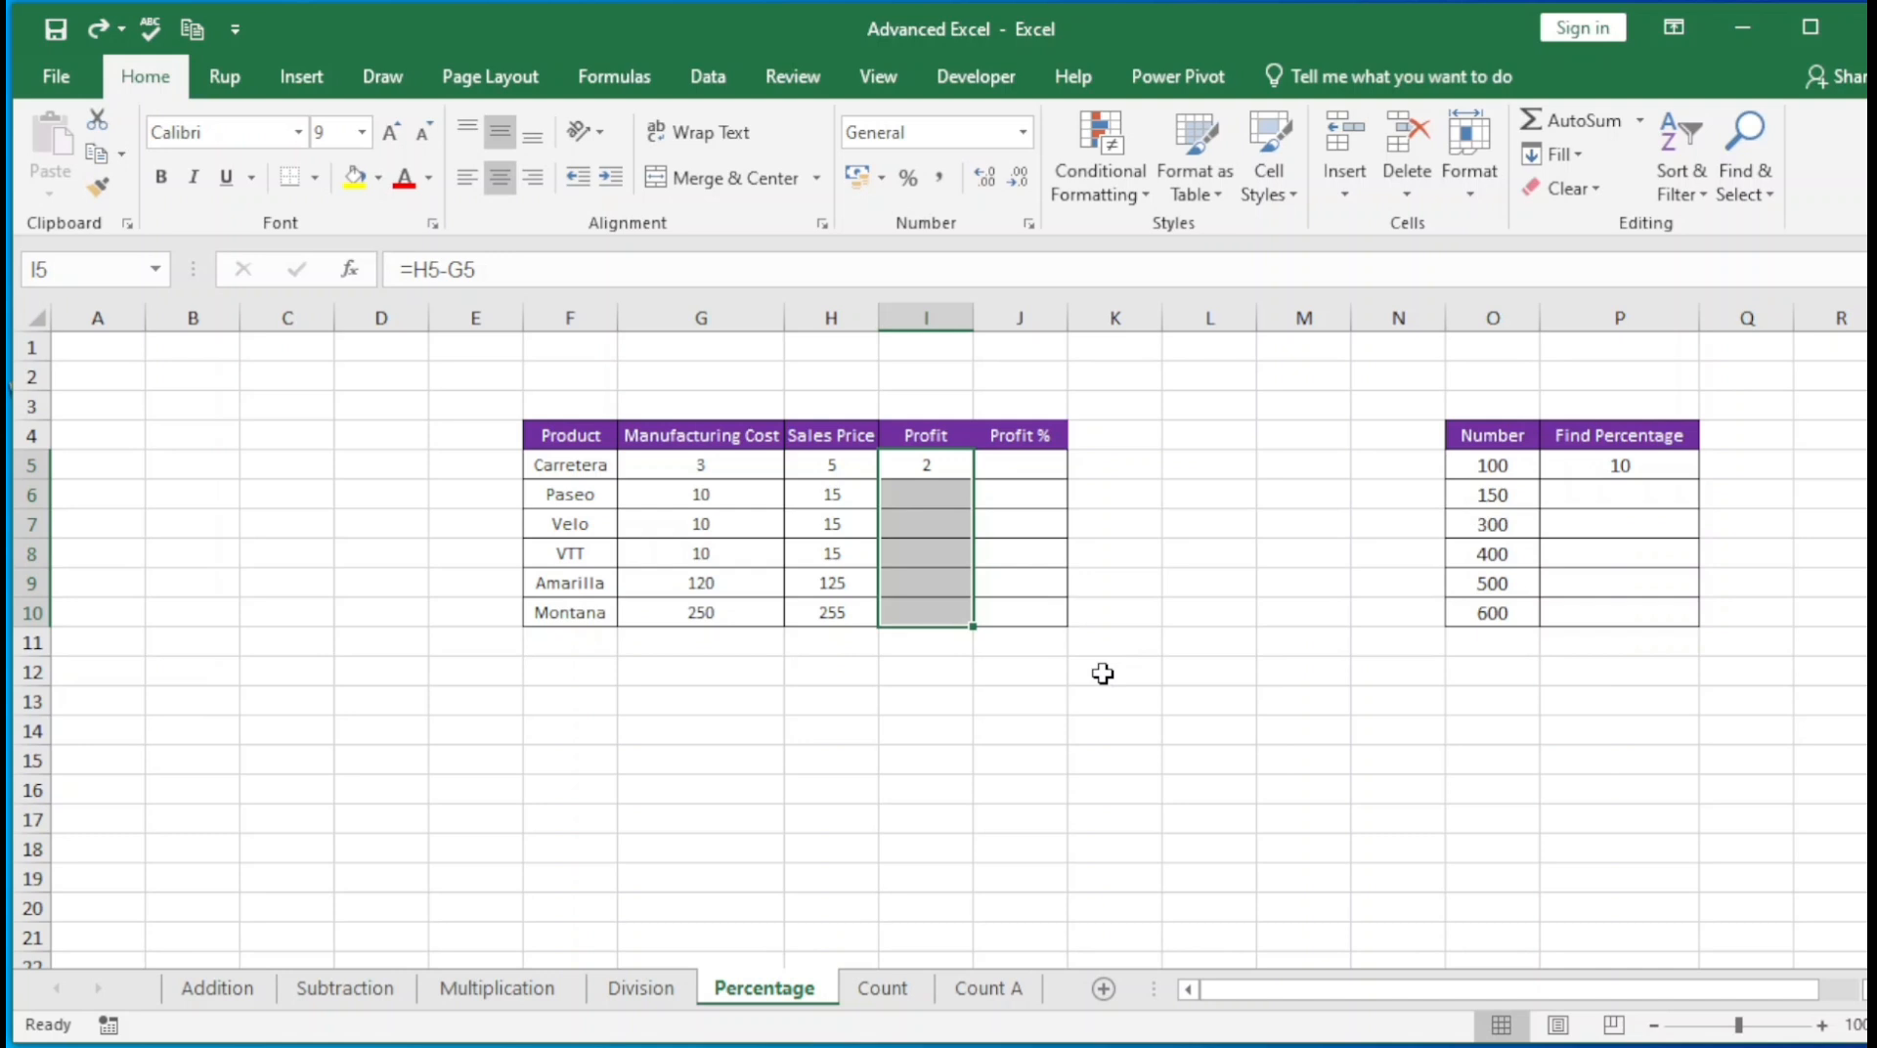
{"action": "key", "text": "ctrl+d"}
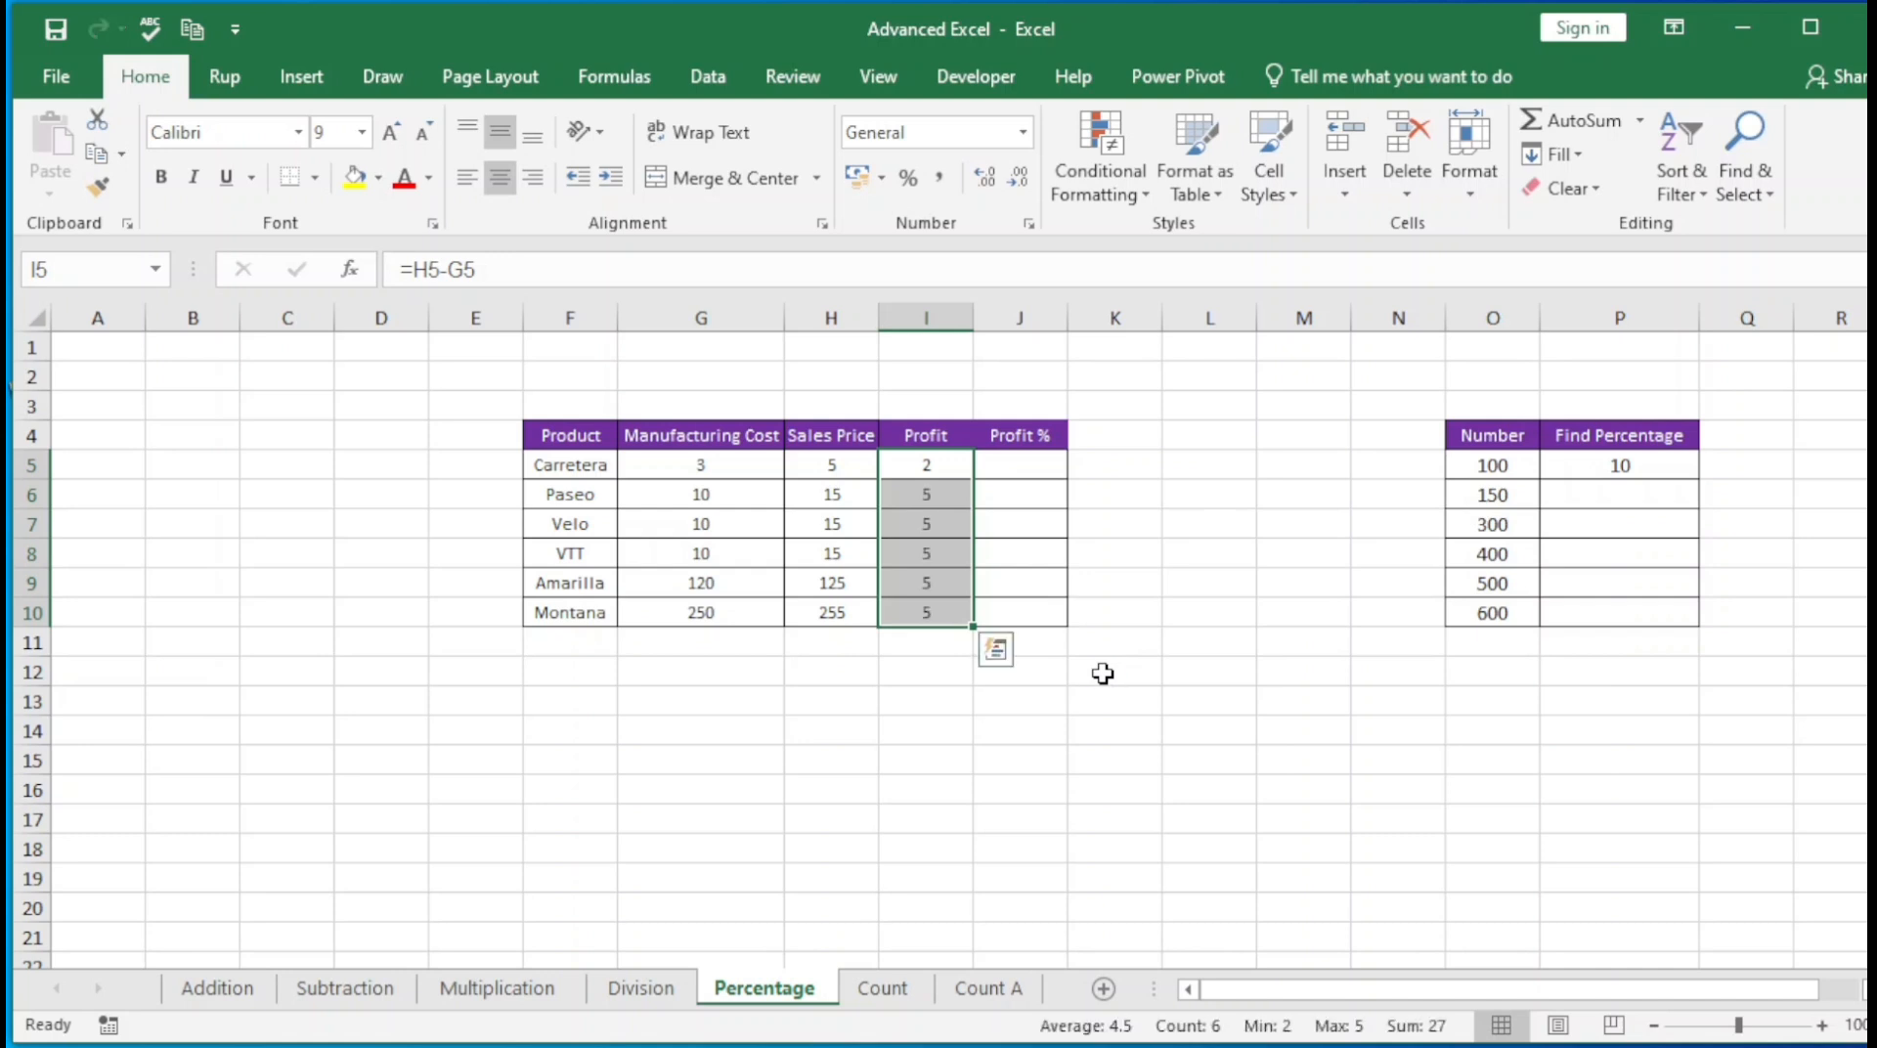
{"action": "left_click", "coordinate": [919, 604]}
{"action": "left_click", "coordinate": [953, 486]}
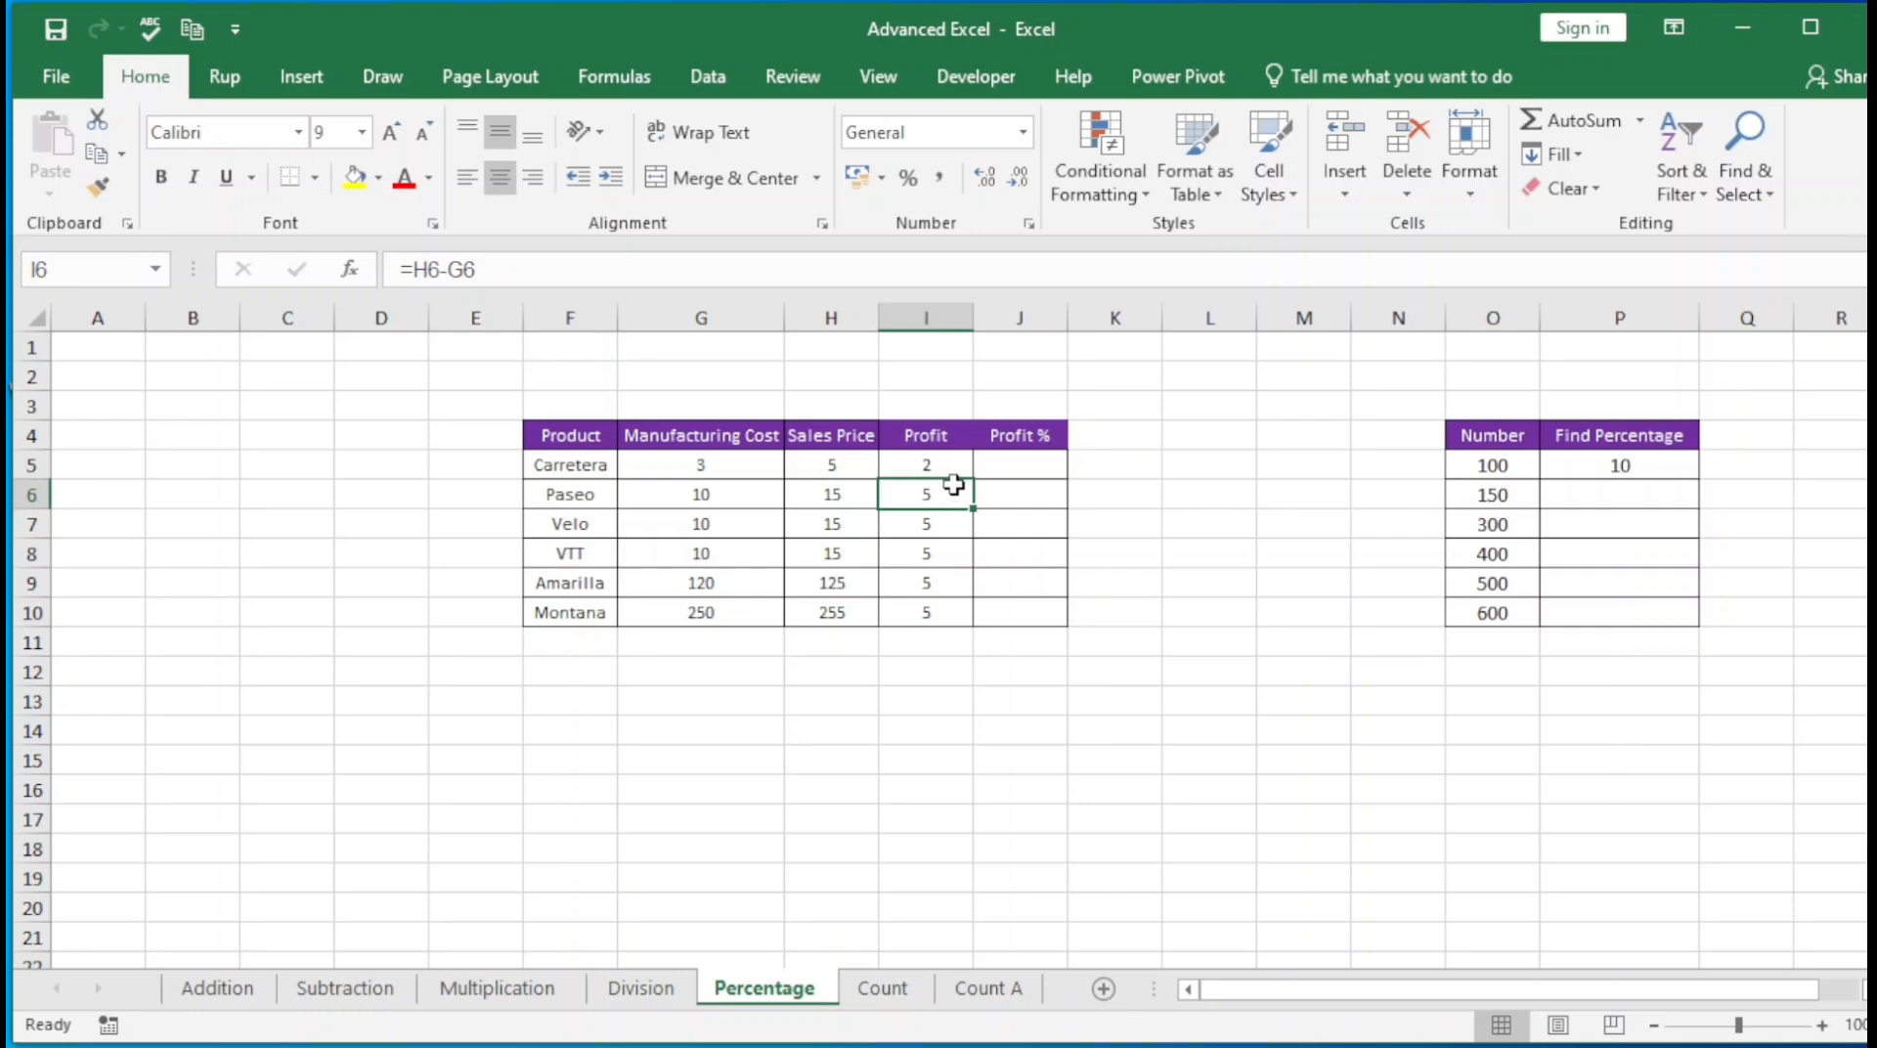
{"action": "left_click", "coordinate": [712, 547]}
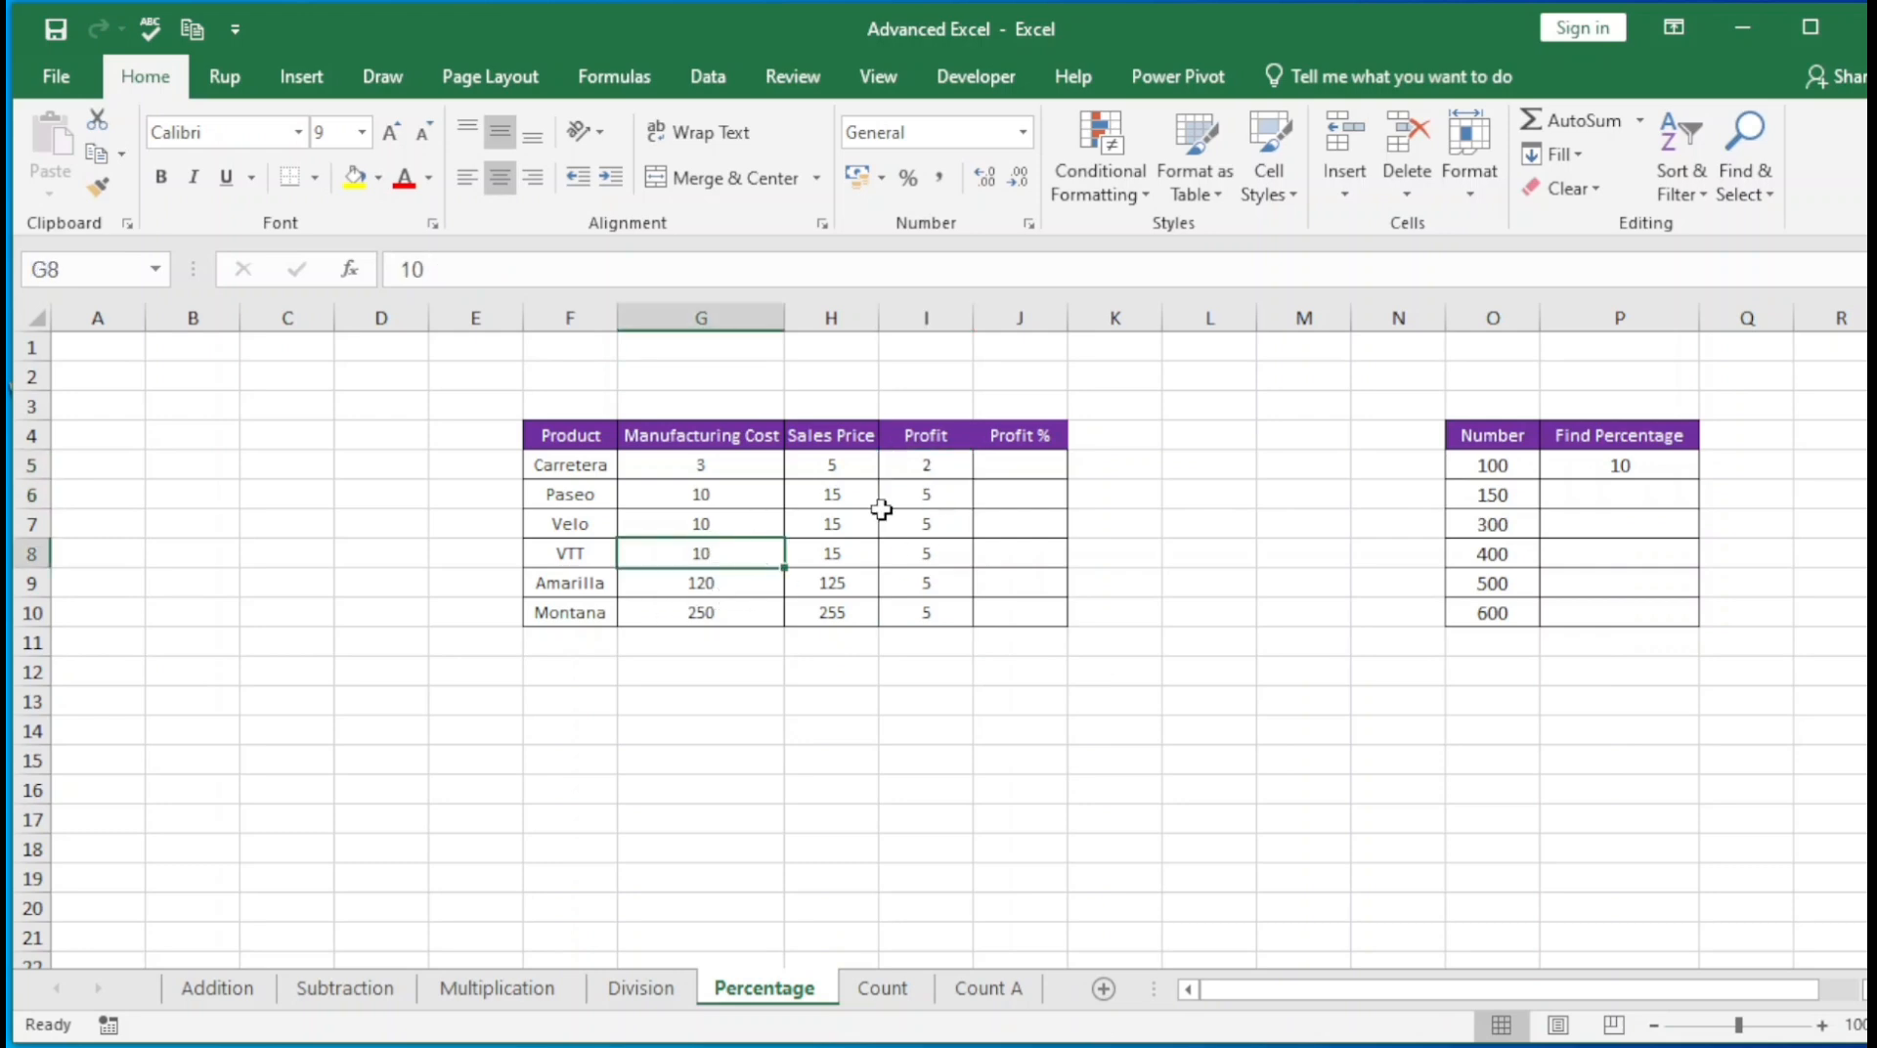
Enter the formula =I5/G5 in J5 to calculate Carretera's profit percentage on manufacturing cost
{"action": "left_click", "coordinate": [1028, 463]}
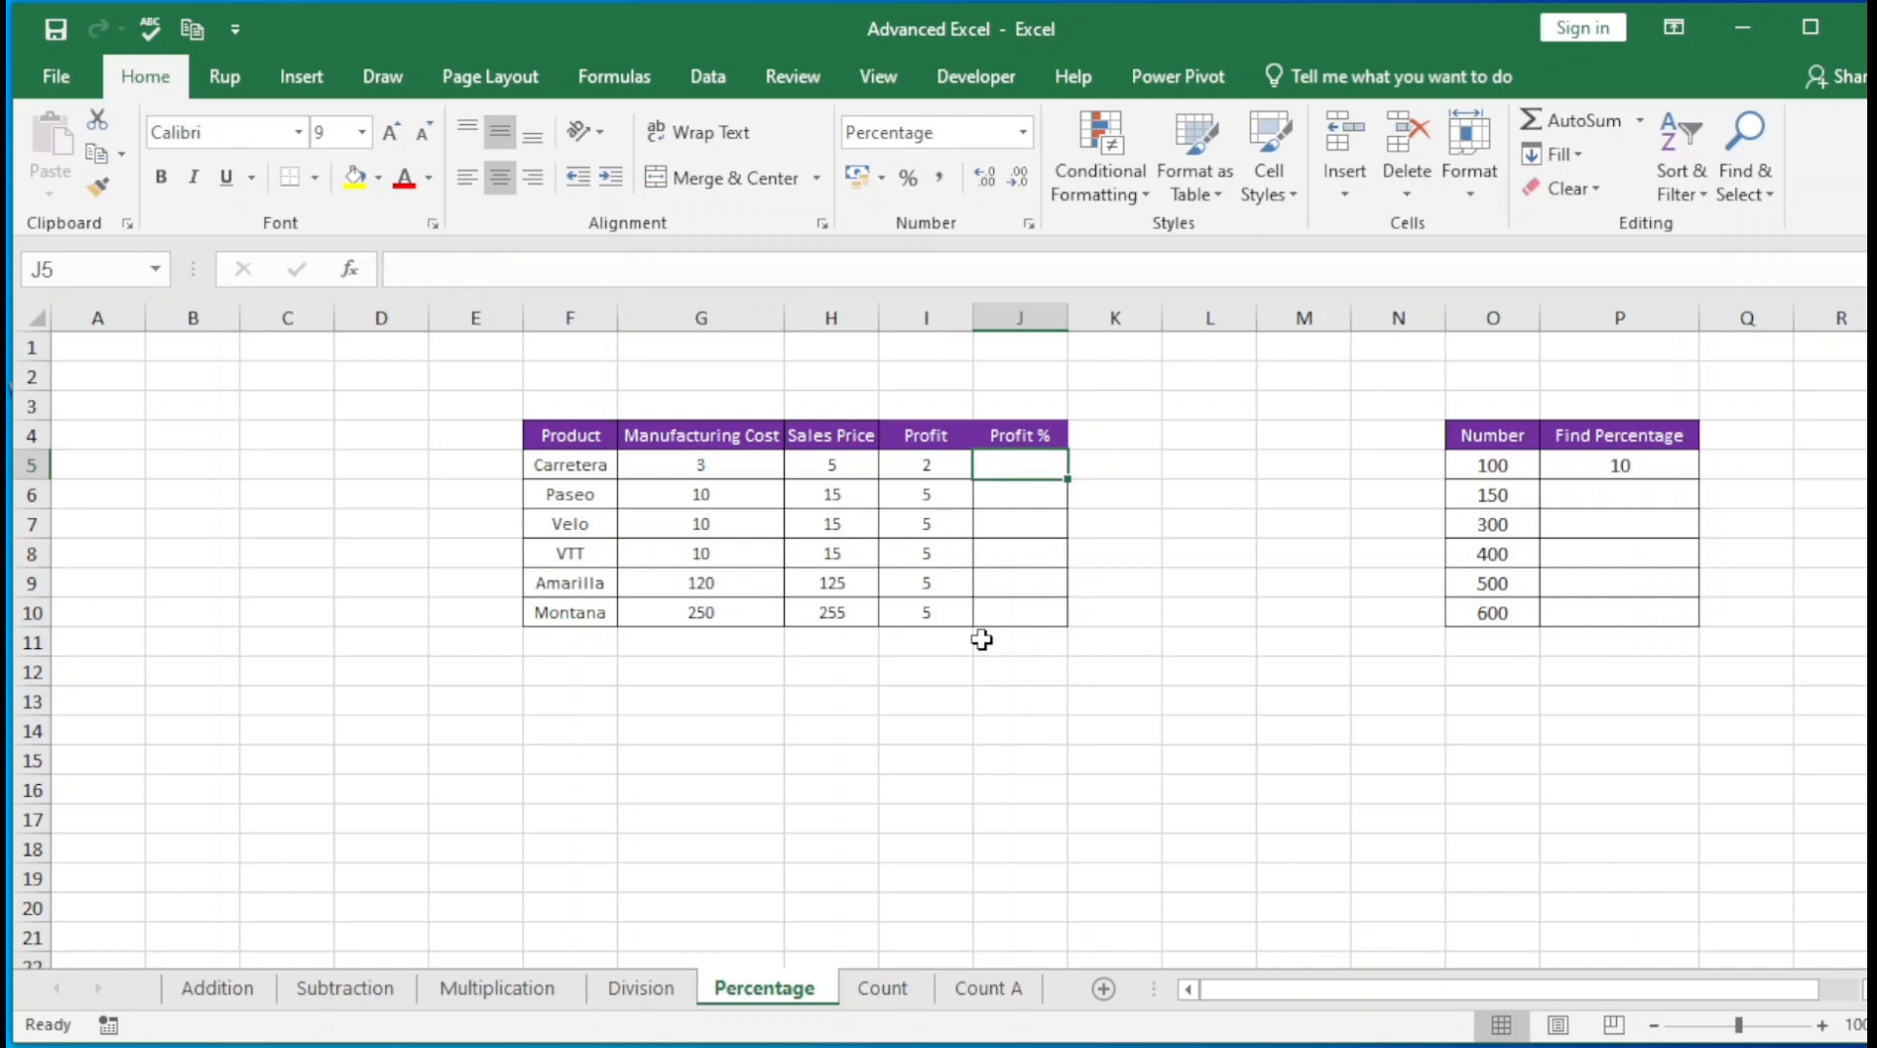
{"action": "key", "text": "Left"}
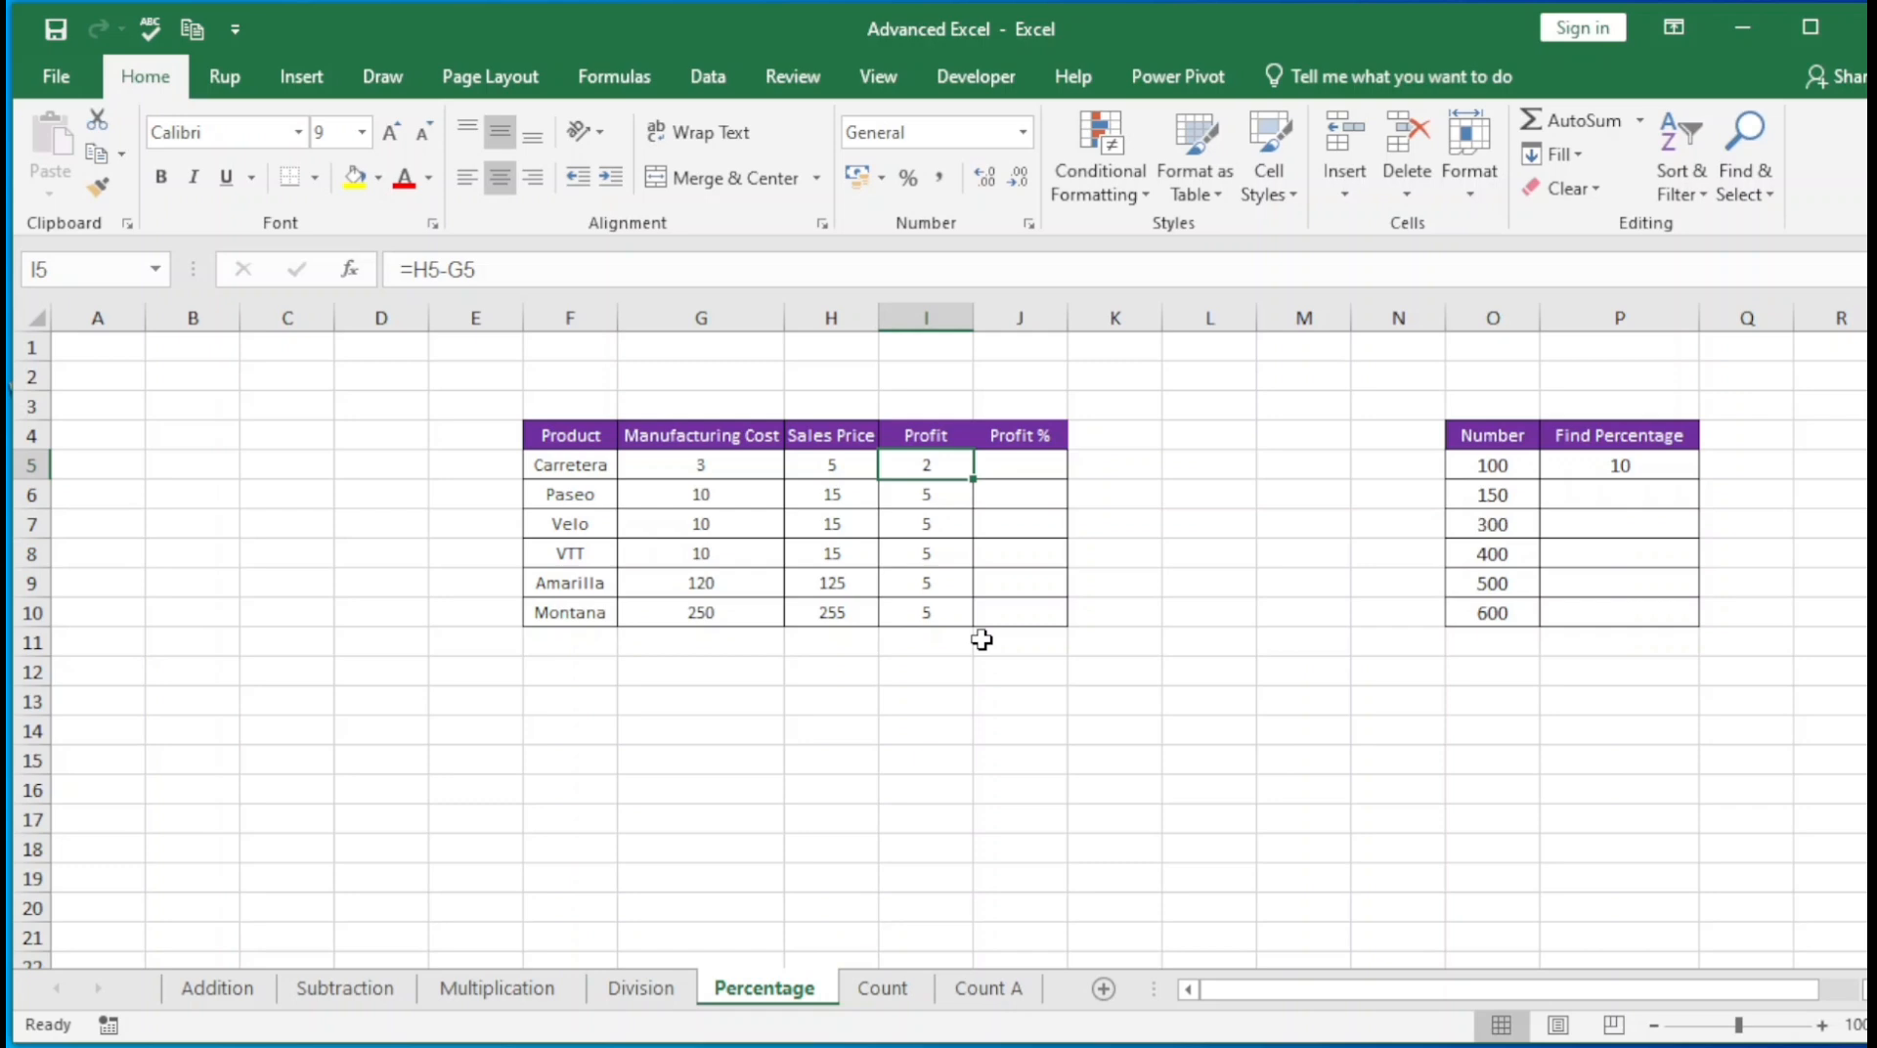
{"action": "key", "text": "Right"}
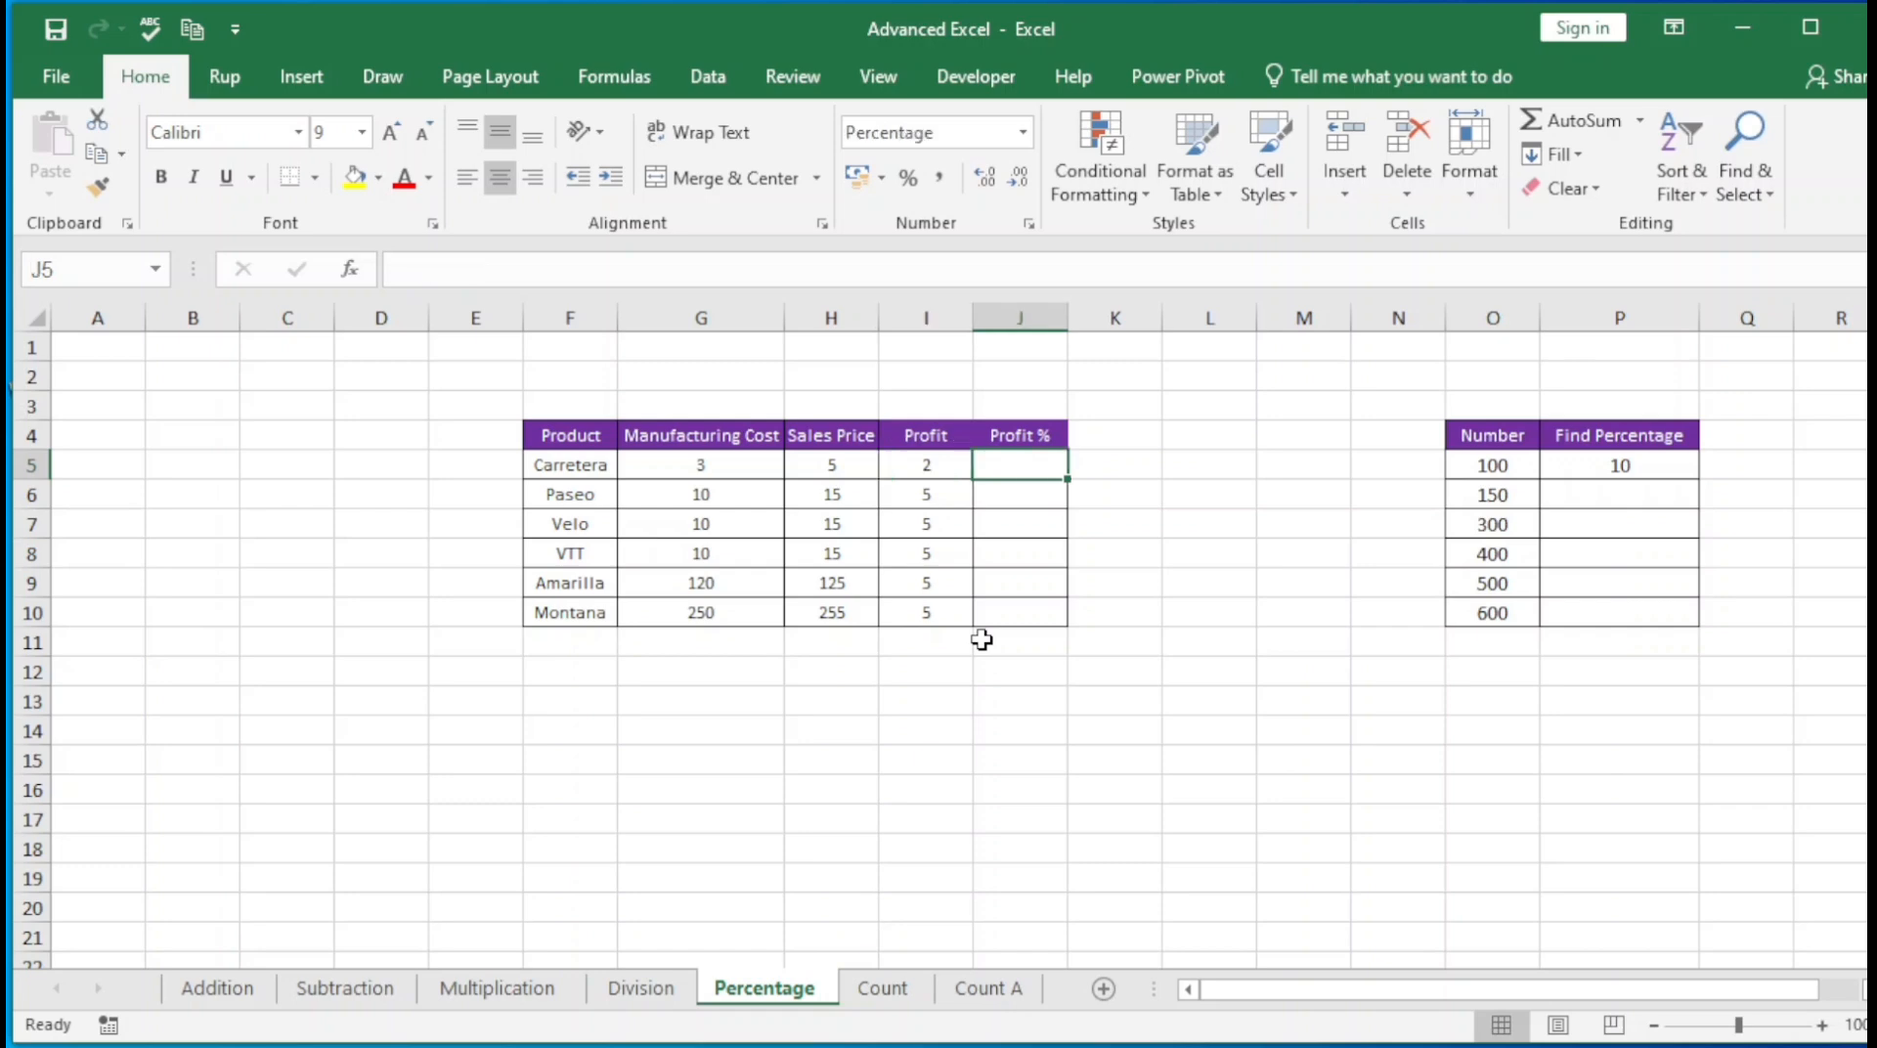
{"action": "type", "text": "="}
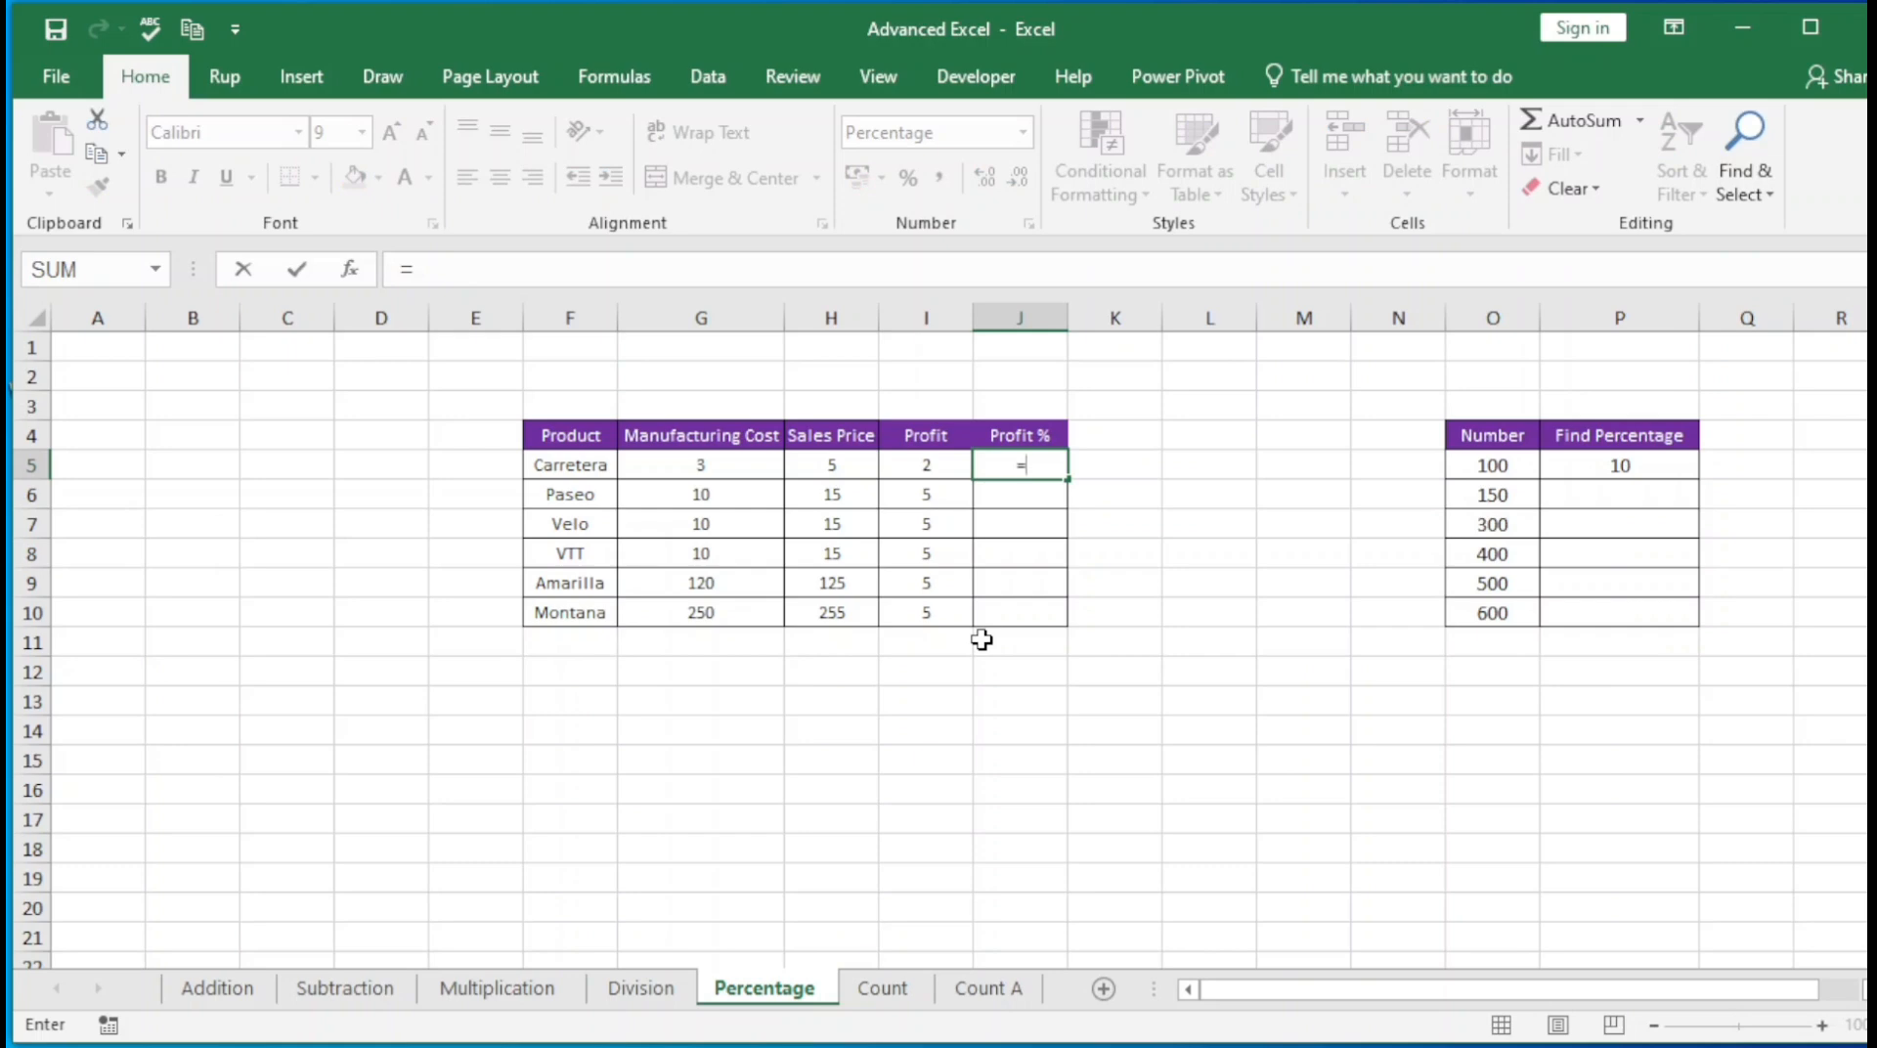
{"action": "key", "text": "Left"}
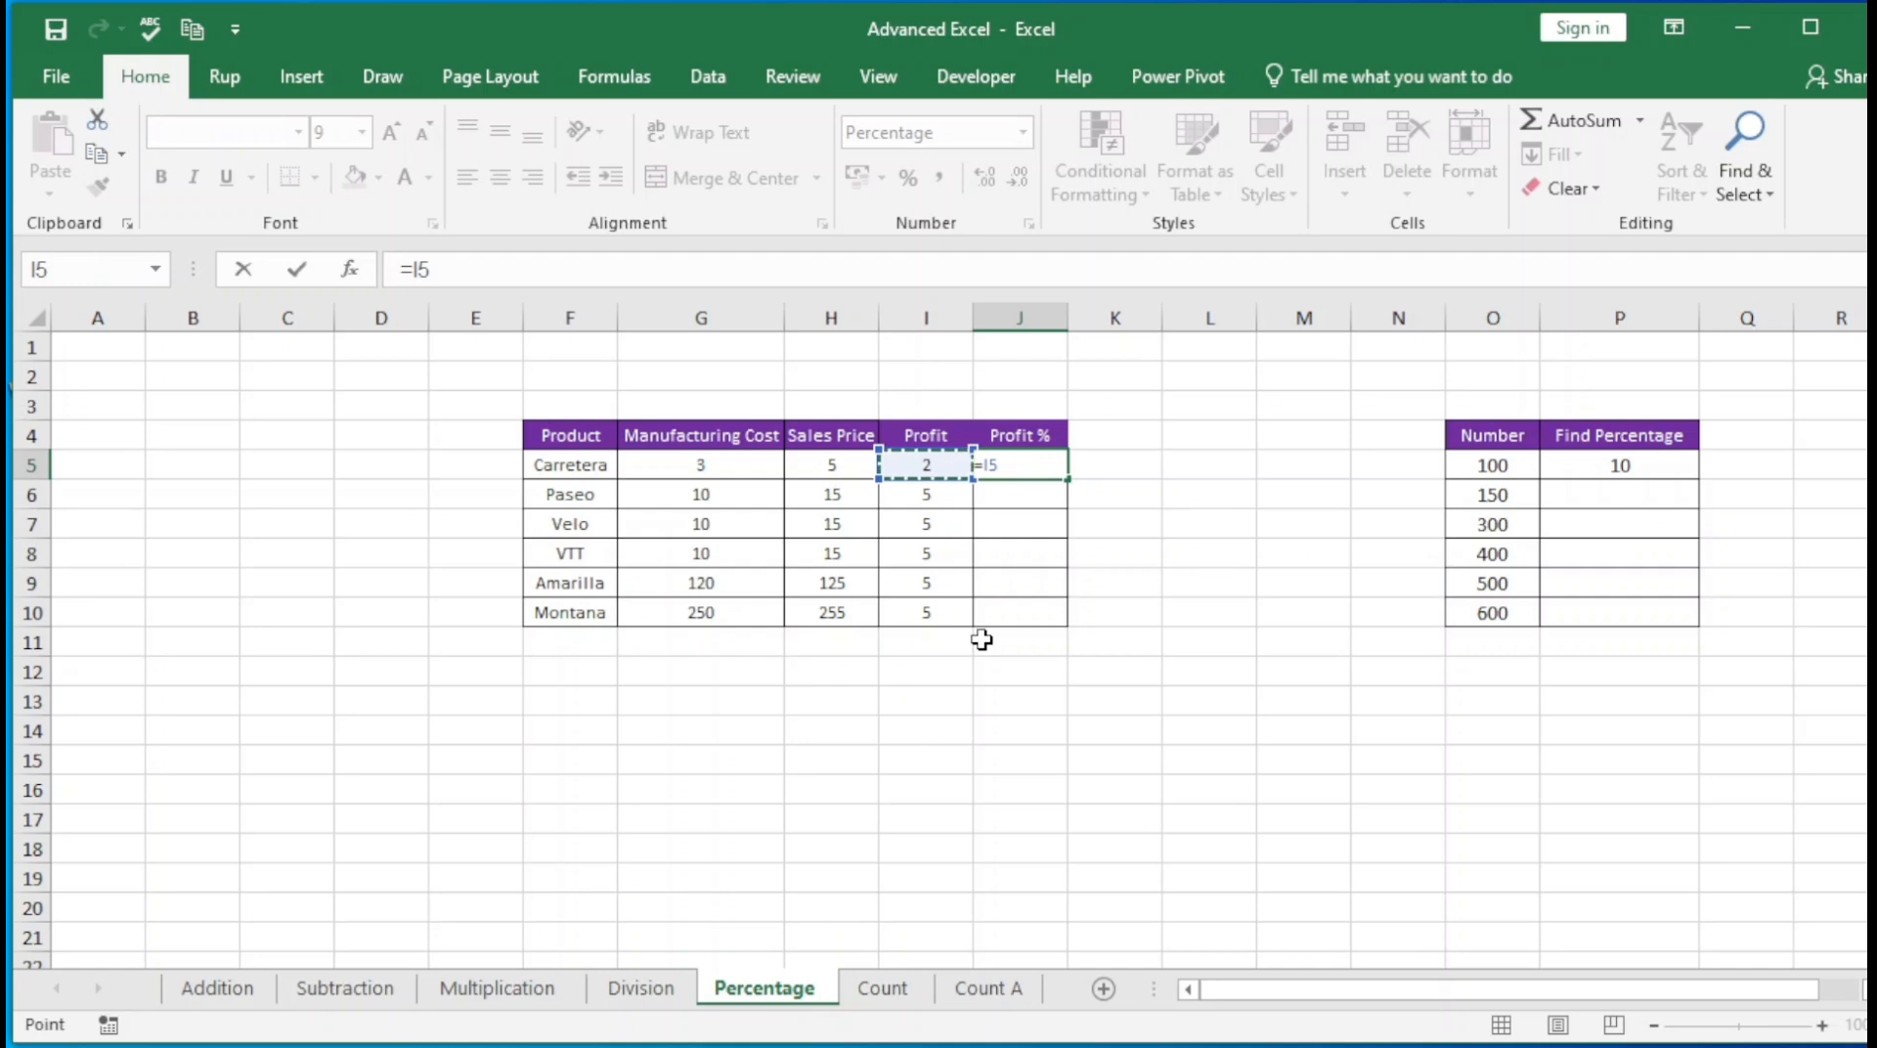
{"action": "type", "text": "/"}
{"action": "key", "text": "Left"}
{"action": "key", "text": "Left"}
{"action": "key", "text": "Left"}
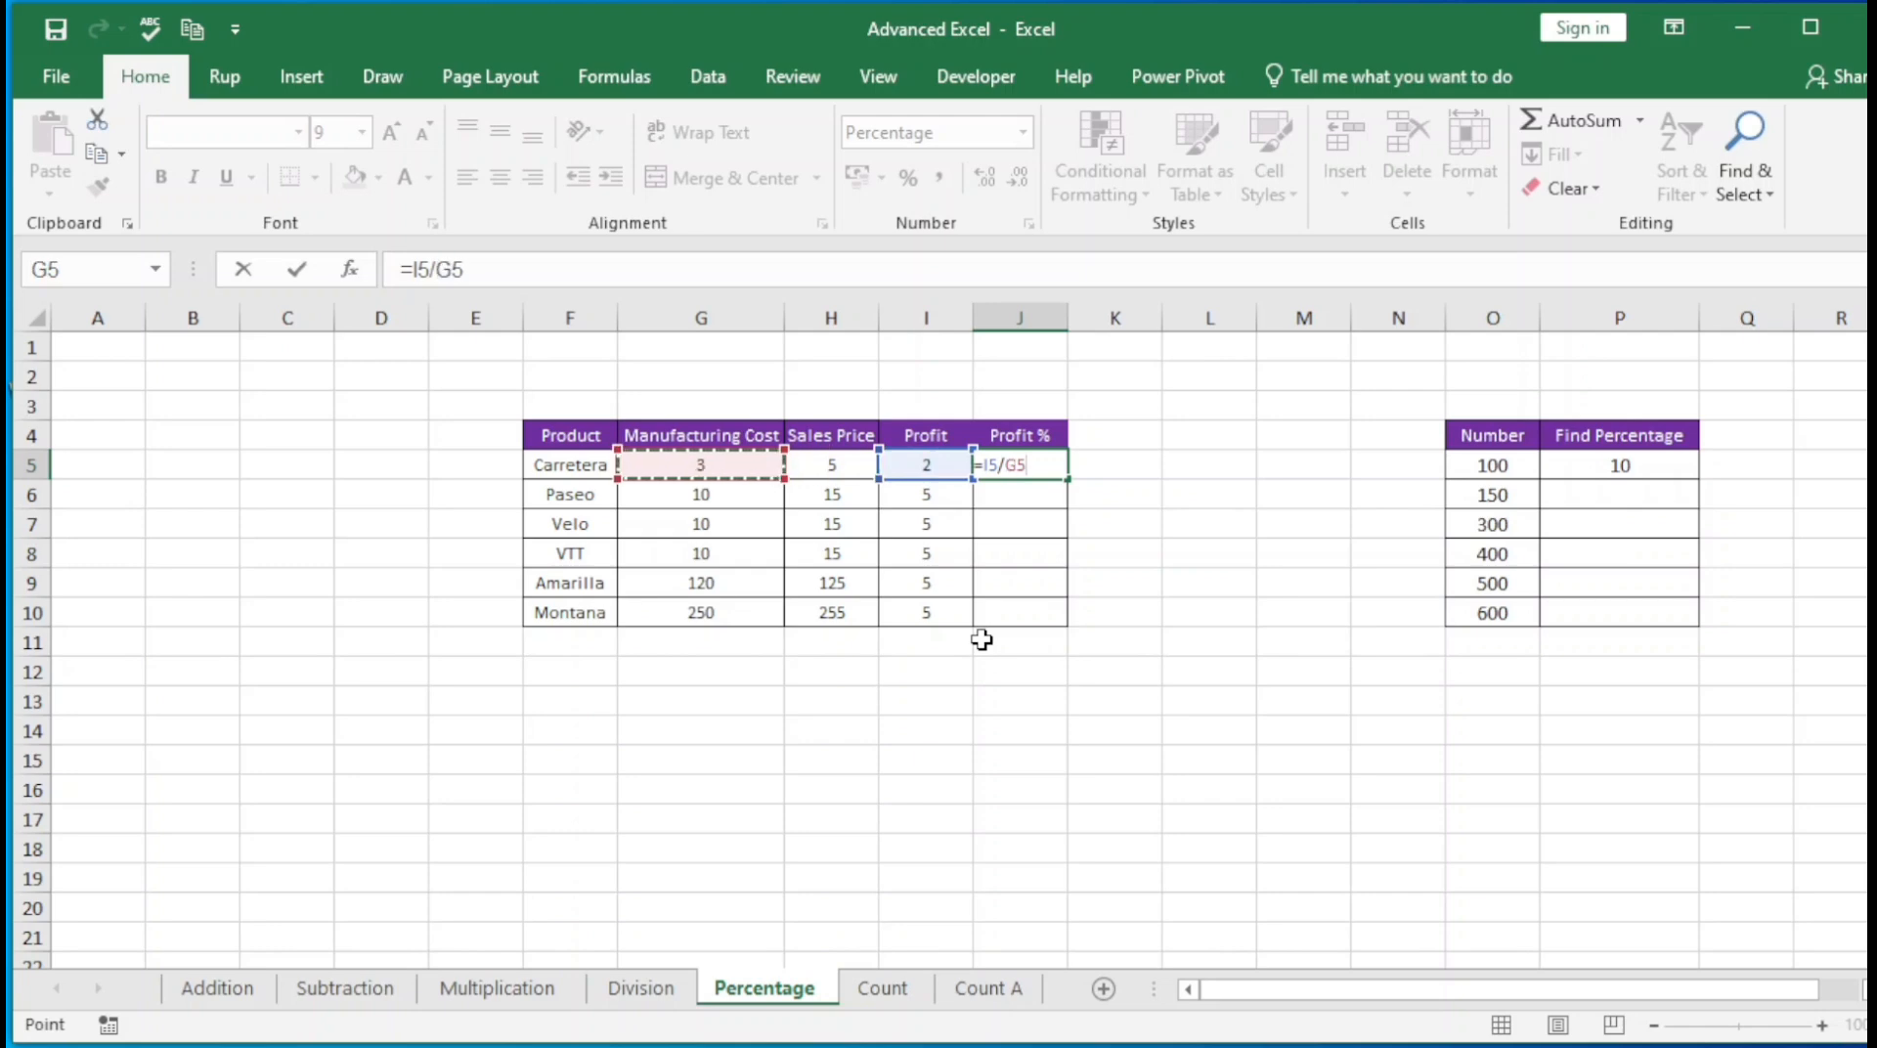
{"action": "key", "text": "Return"}
Fill the Profit % formula from J5 down to J10 and check the results for Carretera and Paseo
{"action": "key", "text": "Up"}
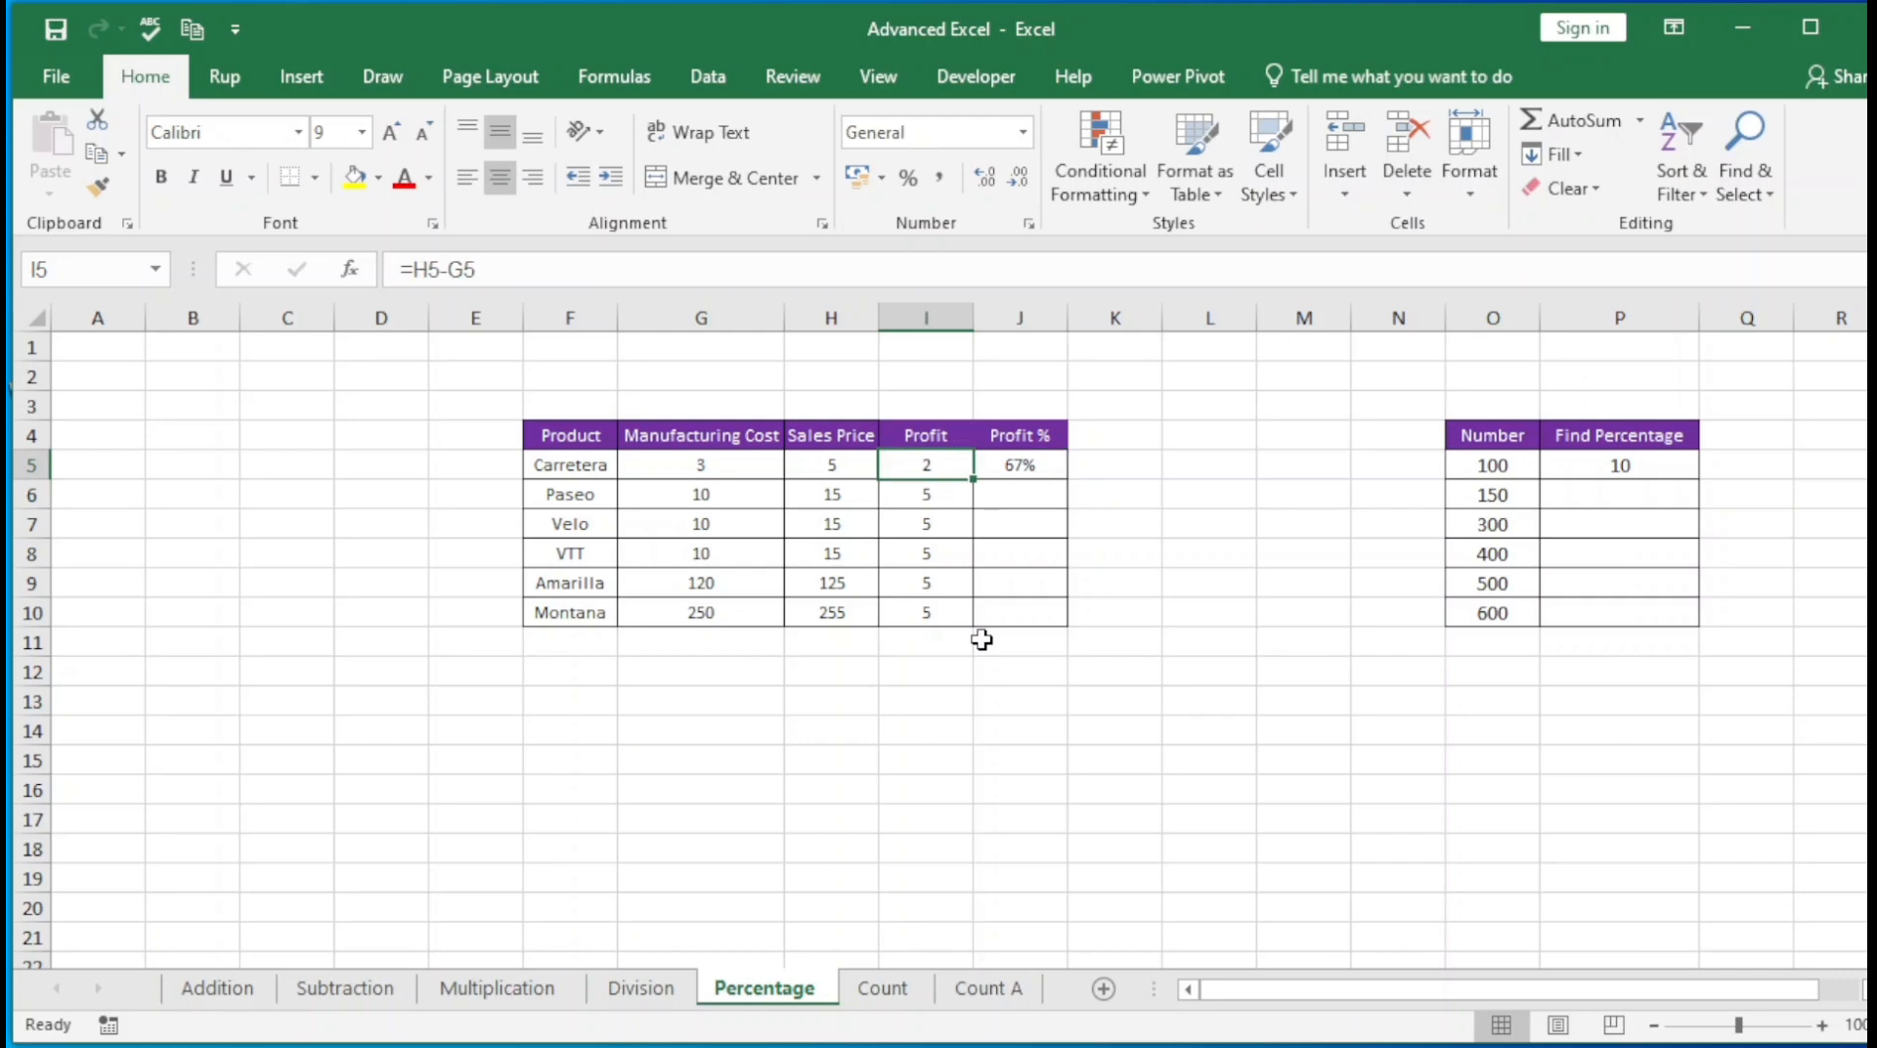
{"action": "key", "text": "Left"}
{"action": "key", "text": "ctrl+Down"}
{"action": "key", "text": "Right"}
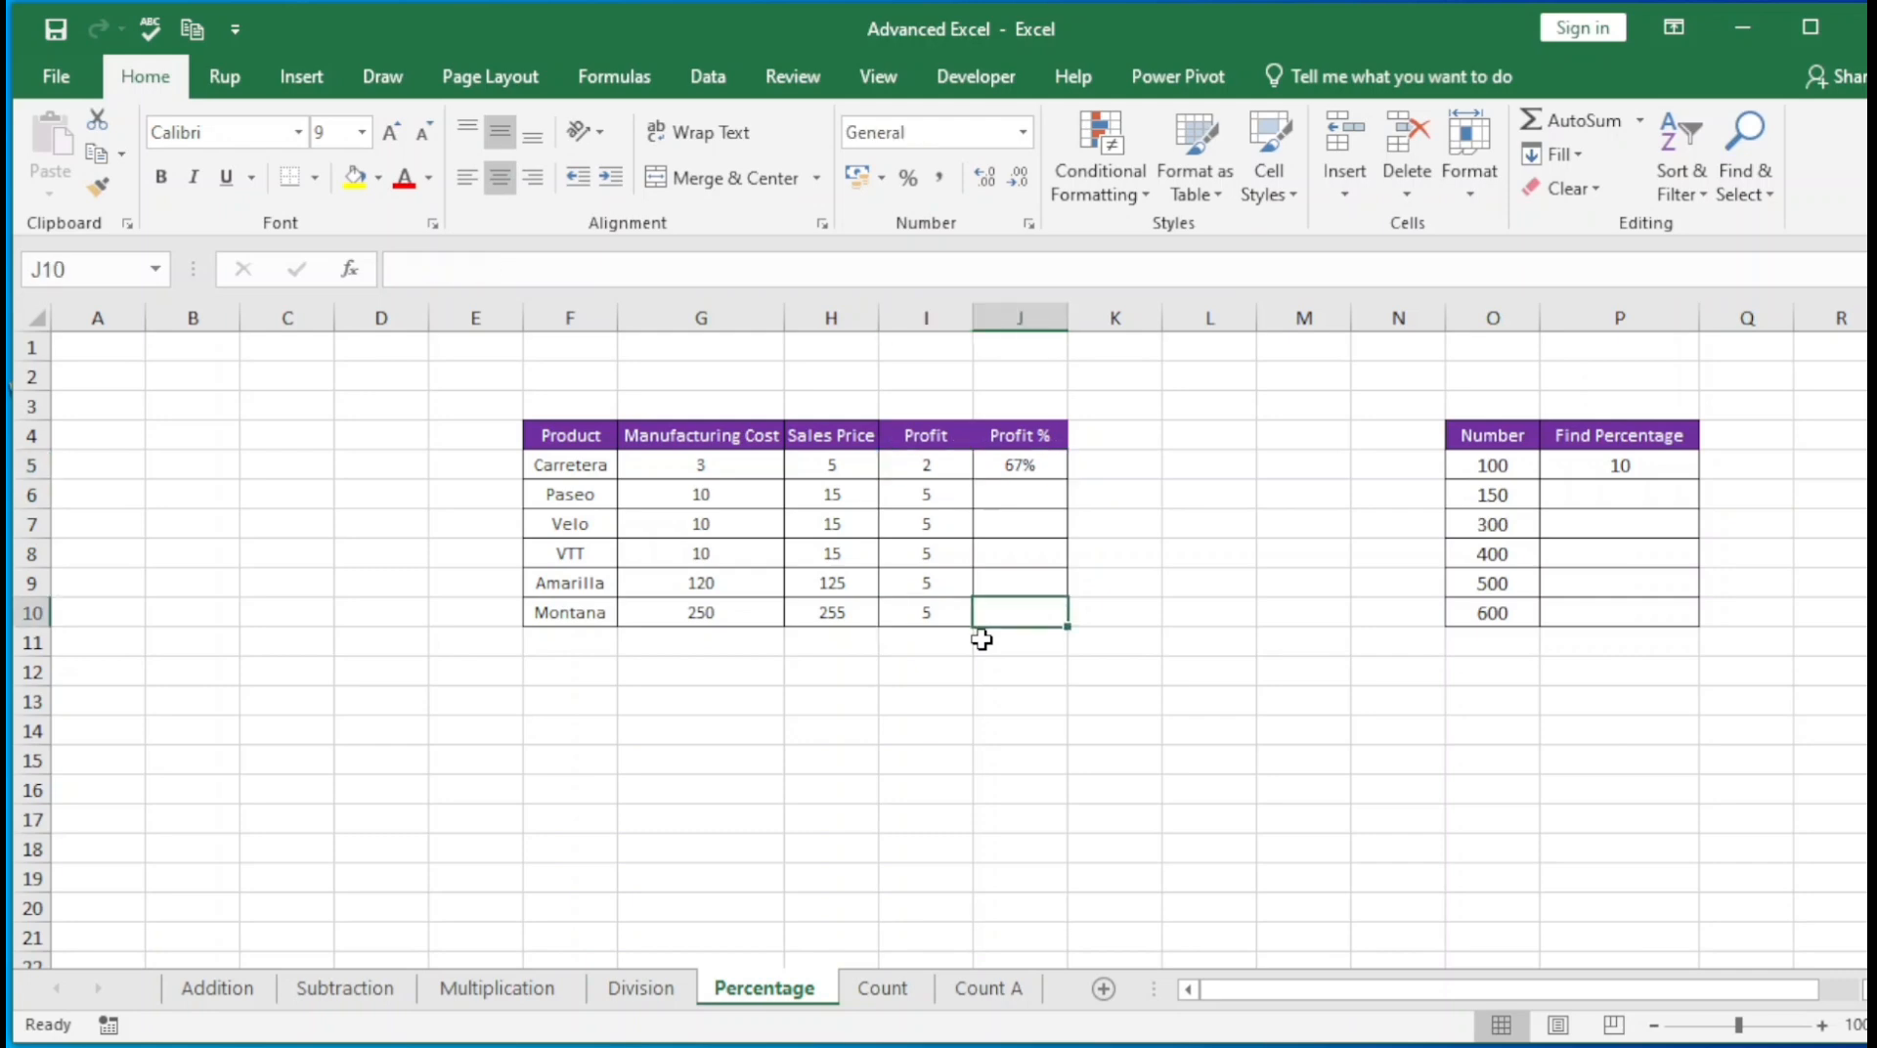
{"action": "key", "text": "ctrl+shift+Up"}
{"action": "key", "text": "ctrl+d"}
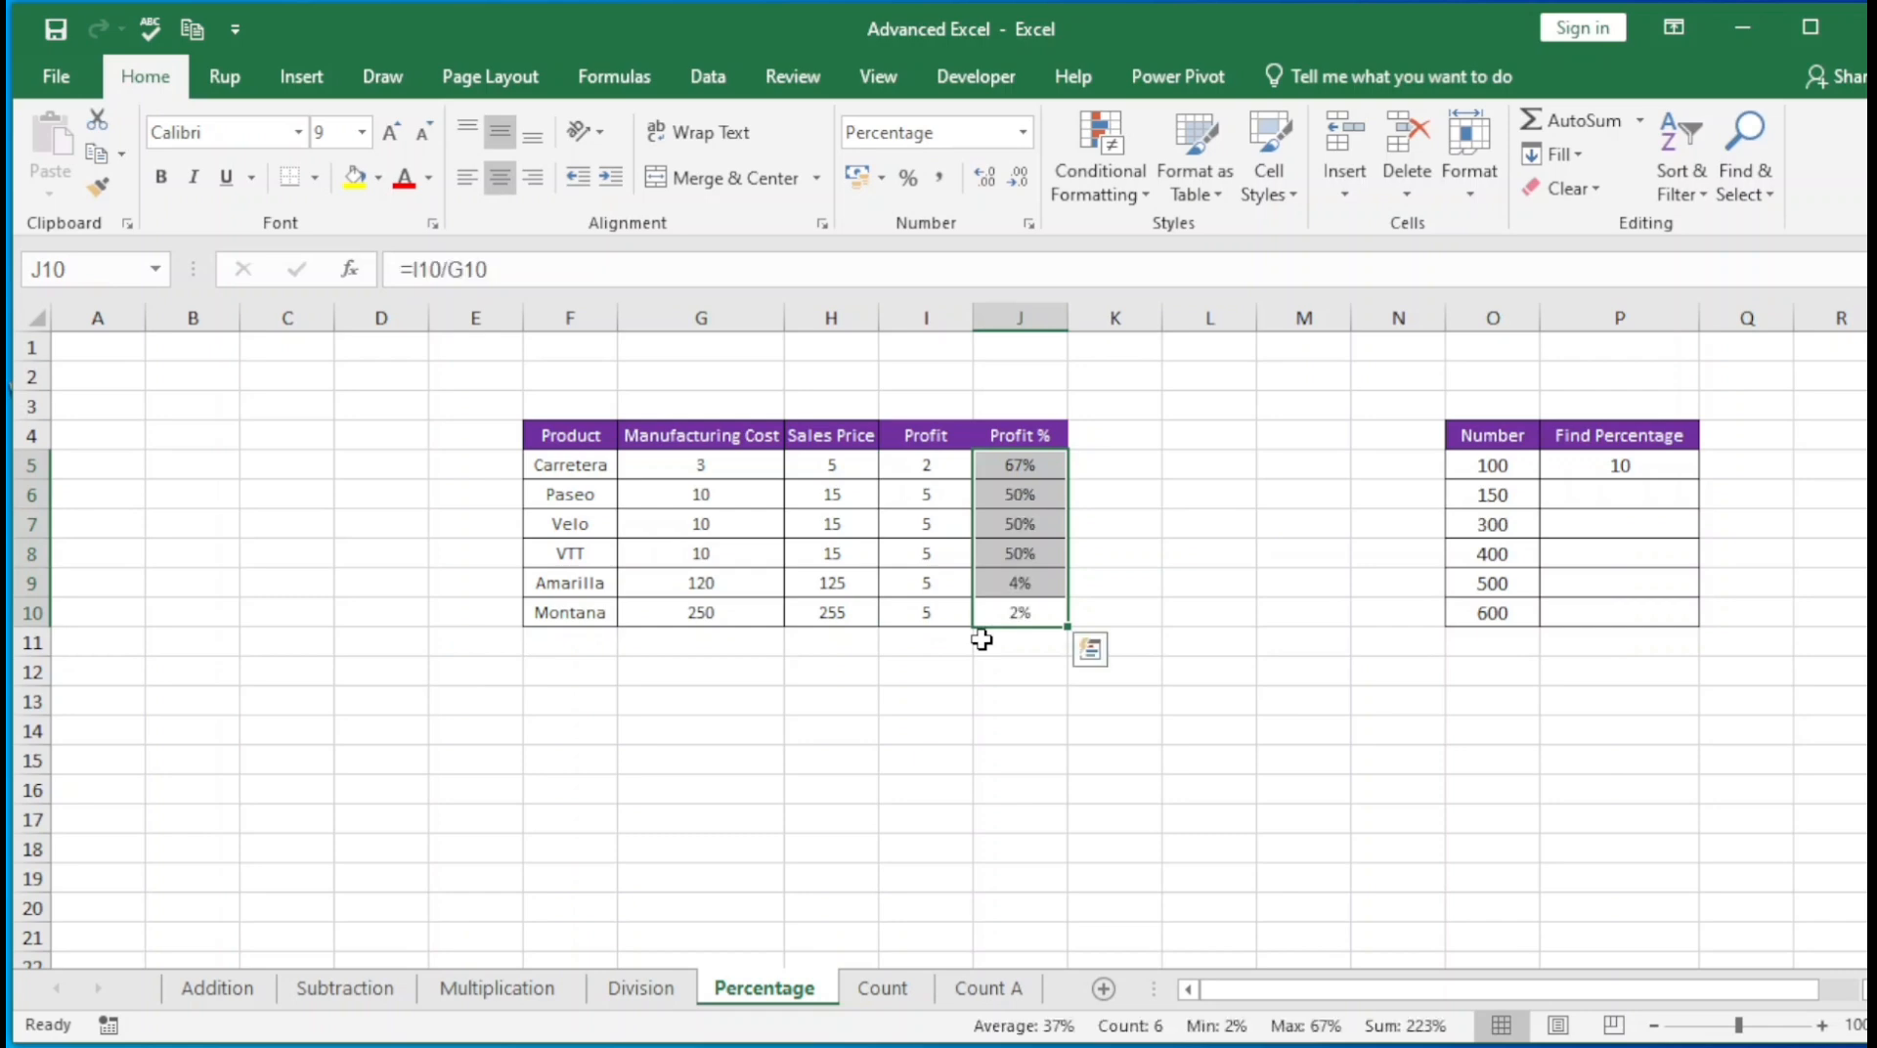
{"action": "left_click", "coordinate": [1016, 464]}
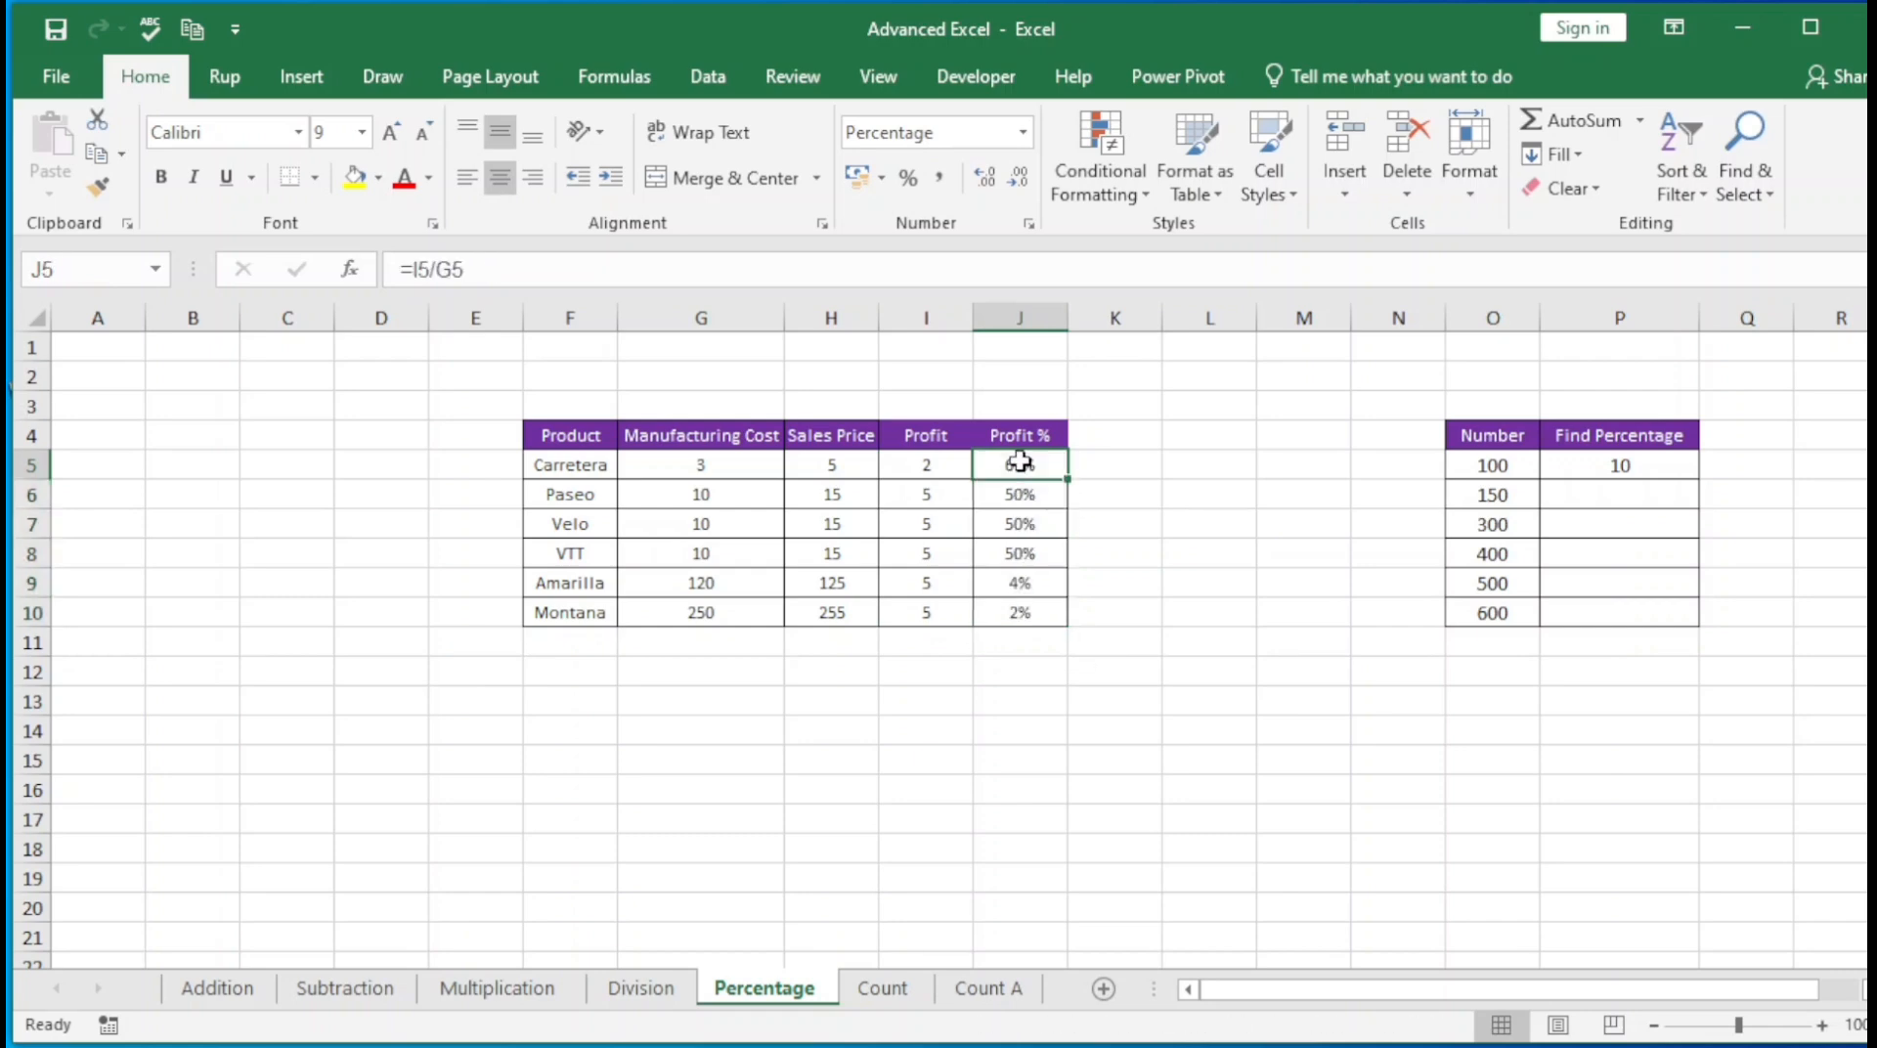
{"action": "left_click", "coordinate": [510, 468]}
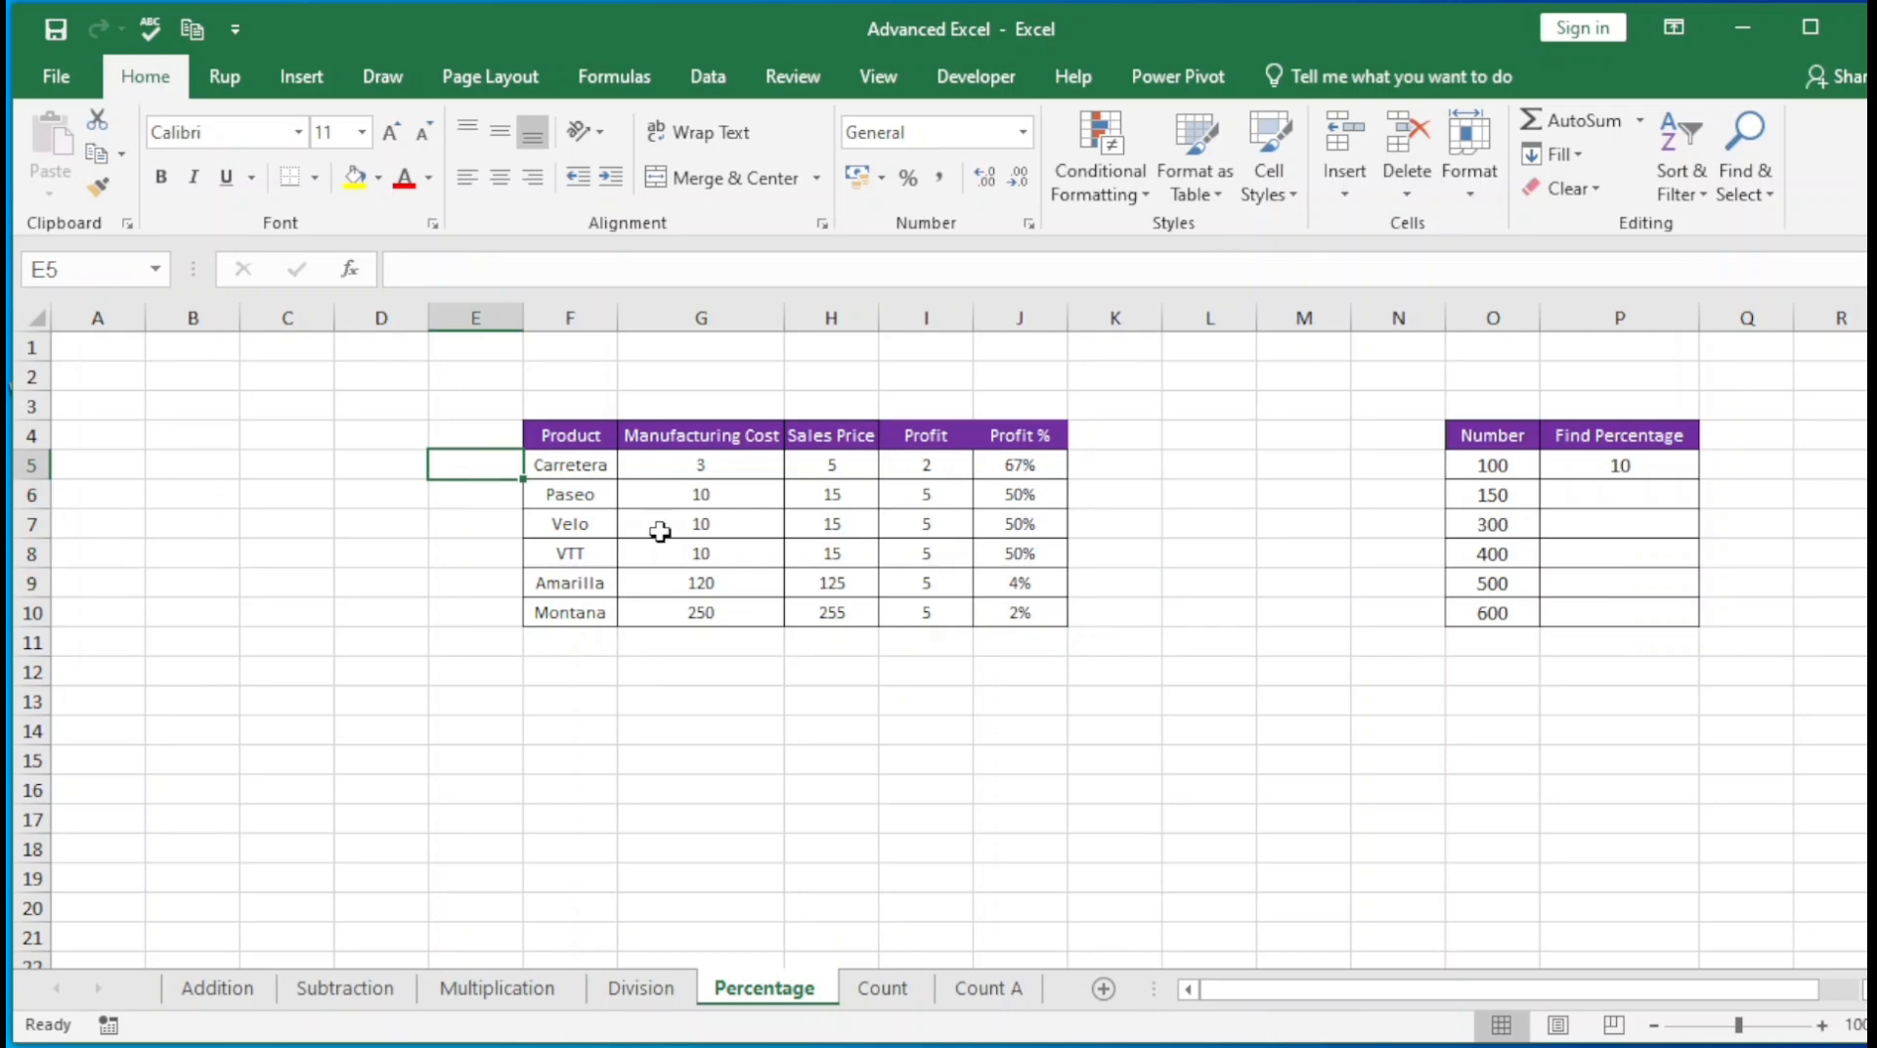
{"action": "left_click", "coordinate": [552, 494]}
{"action": "left_click", "coordinate": [1036, 499]}
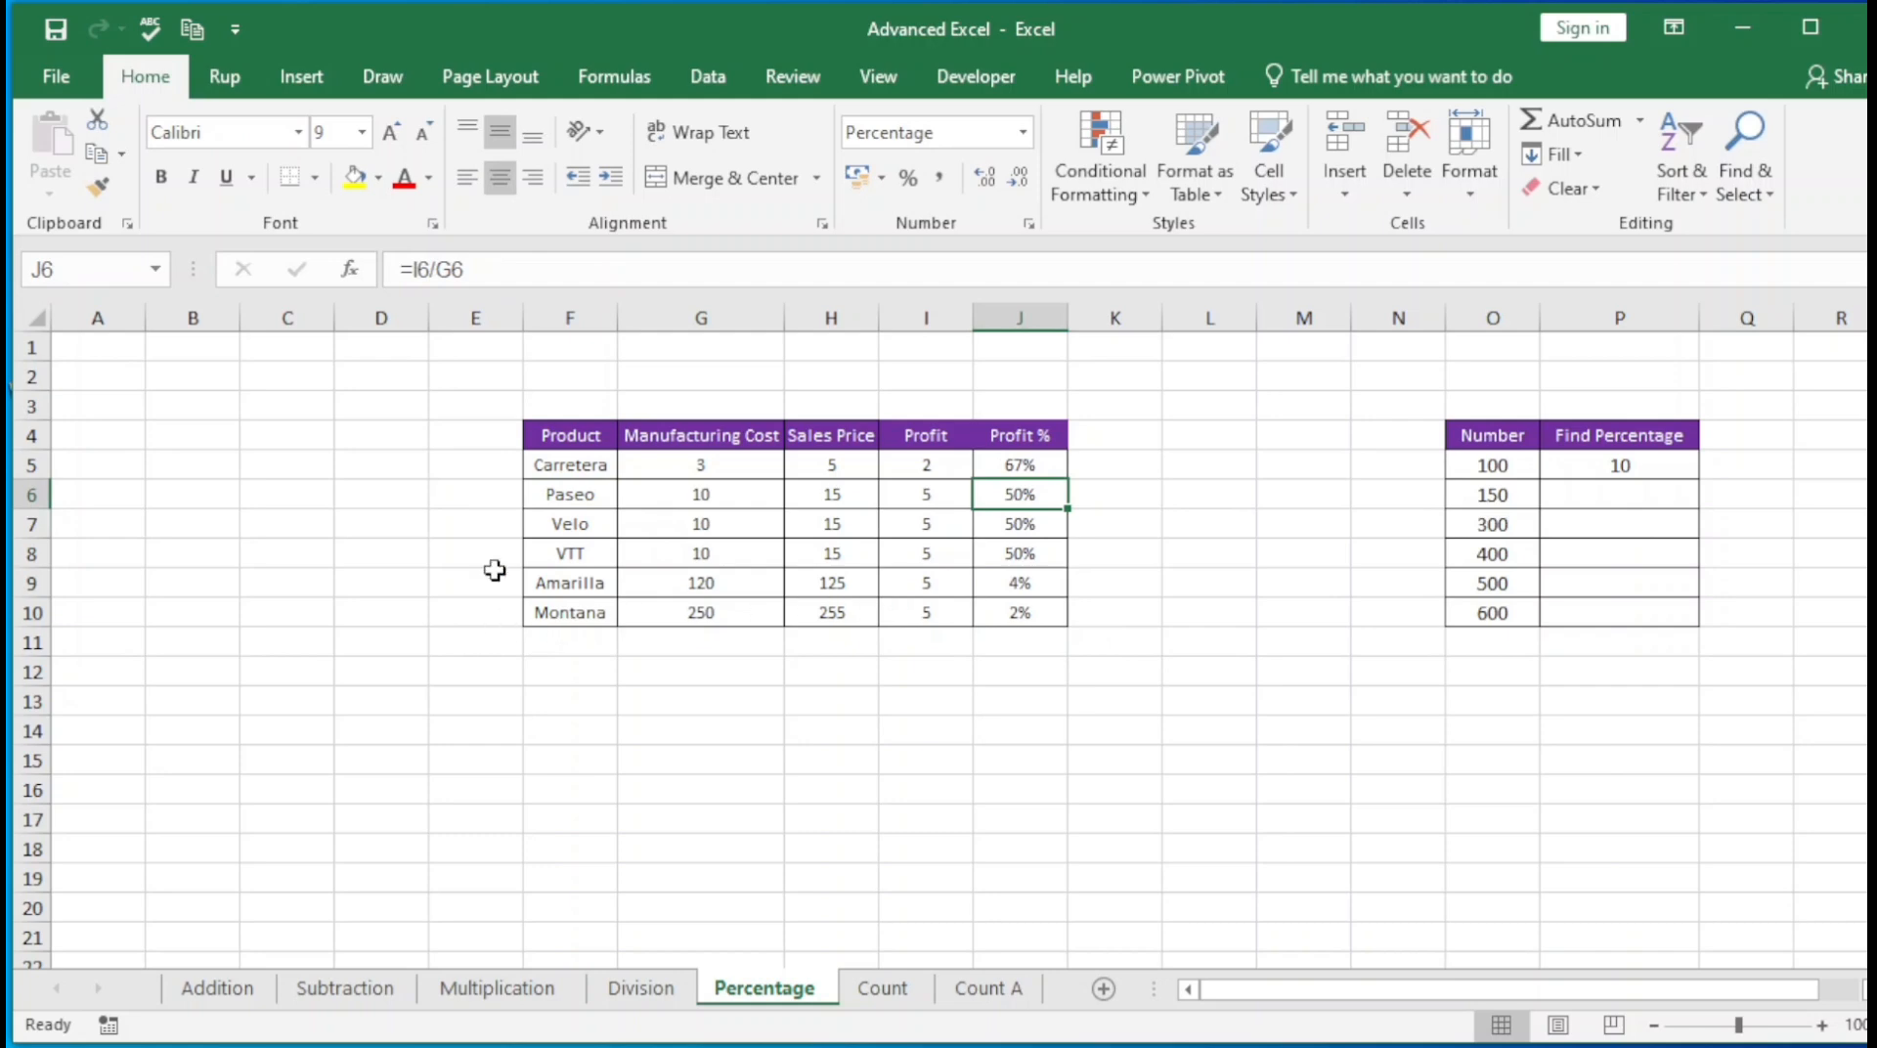
Set Paseo's manufacturing cost in G6 to 5
{"action": "left_click", "coordinate": [536, 521]}
{"action": "left_click", "coordinate": [968, 614]}
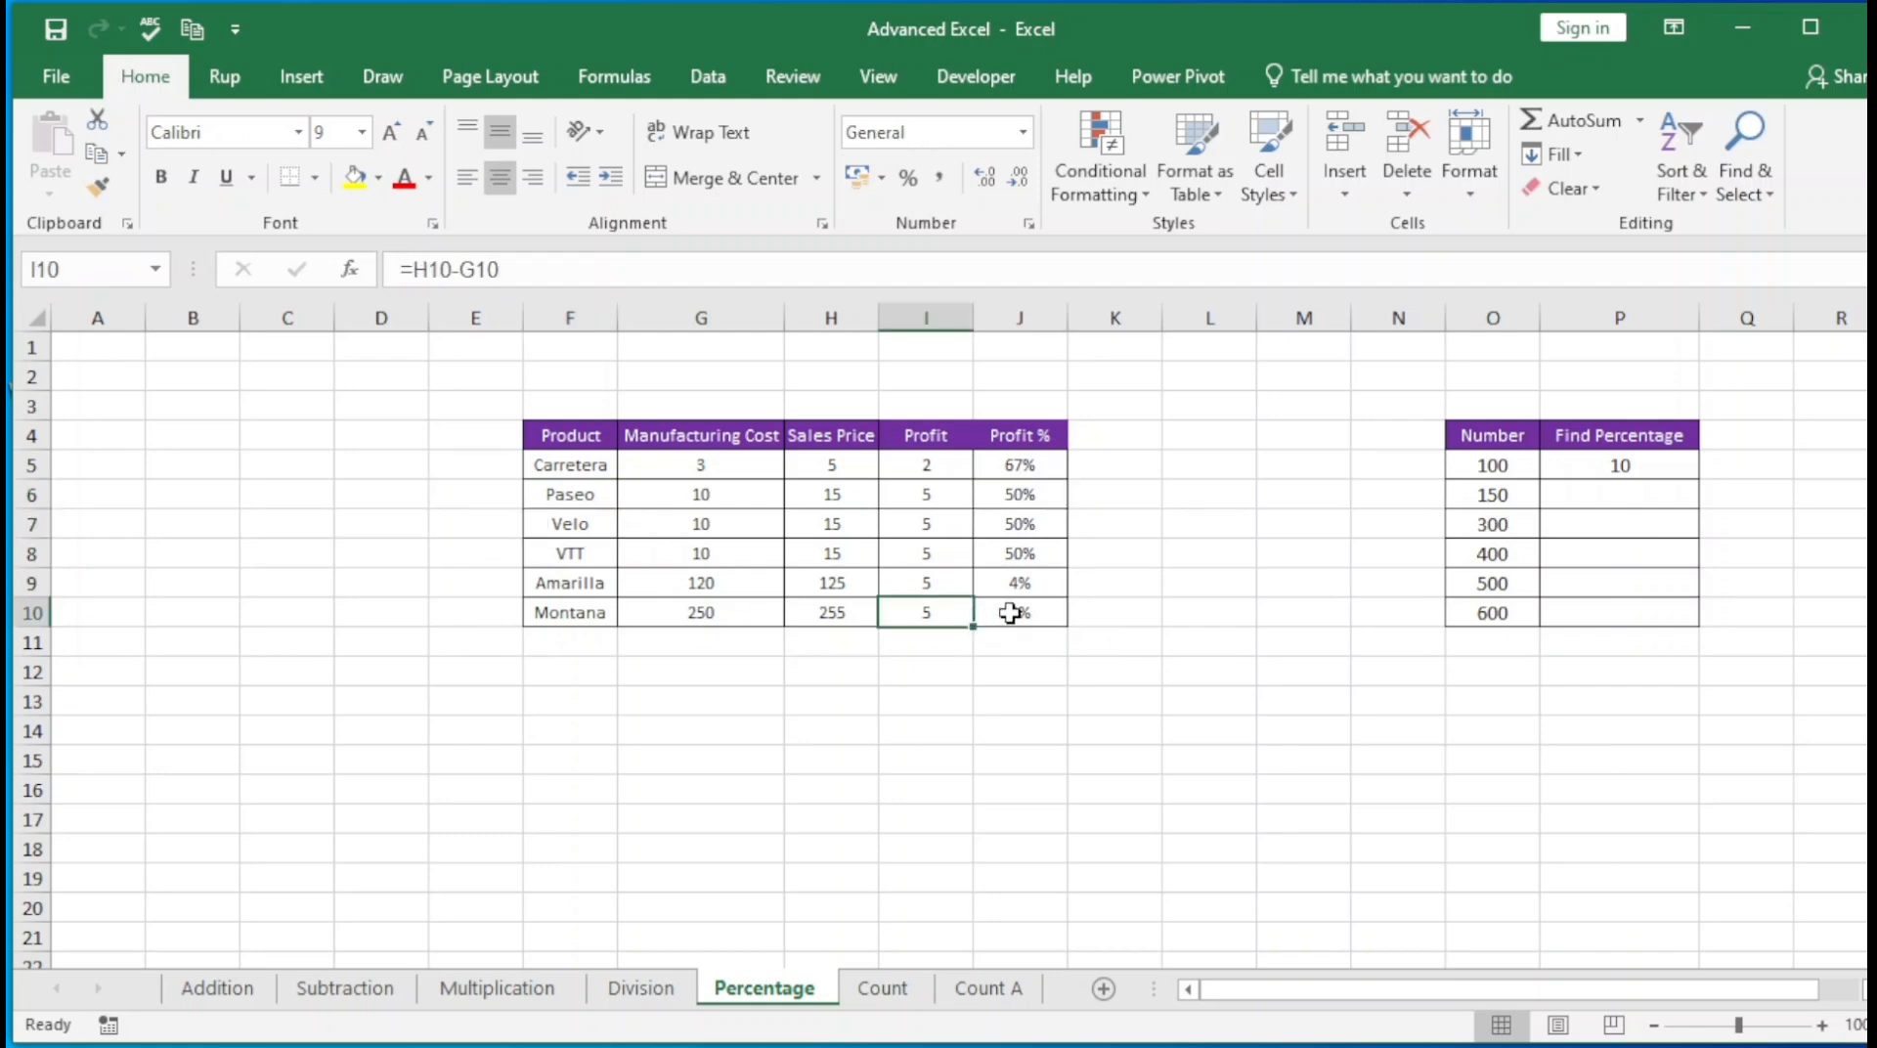
{"action": "left_click", "coordinate": [1038, 500]}
{"action": "left_click", "coordinate": [1004, 606]}
{"action": "left_click", "coordinate": [704, 553]}
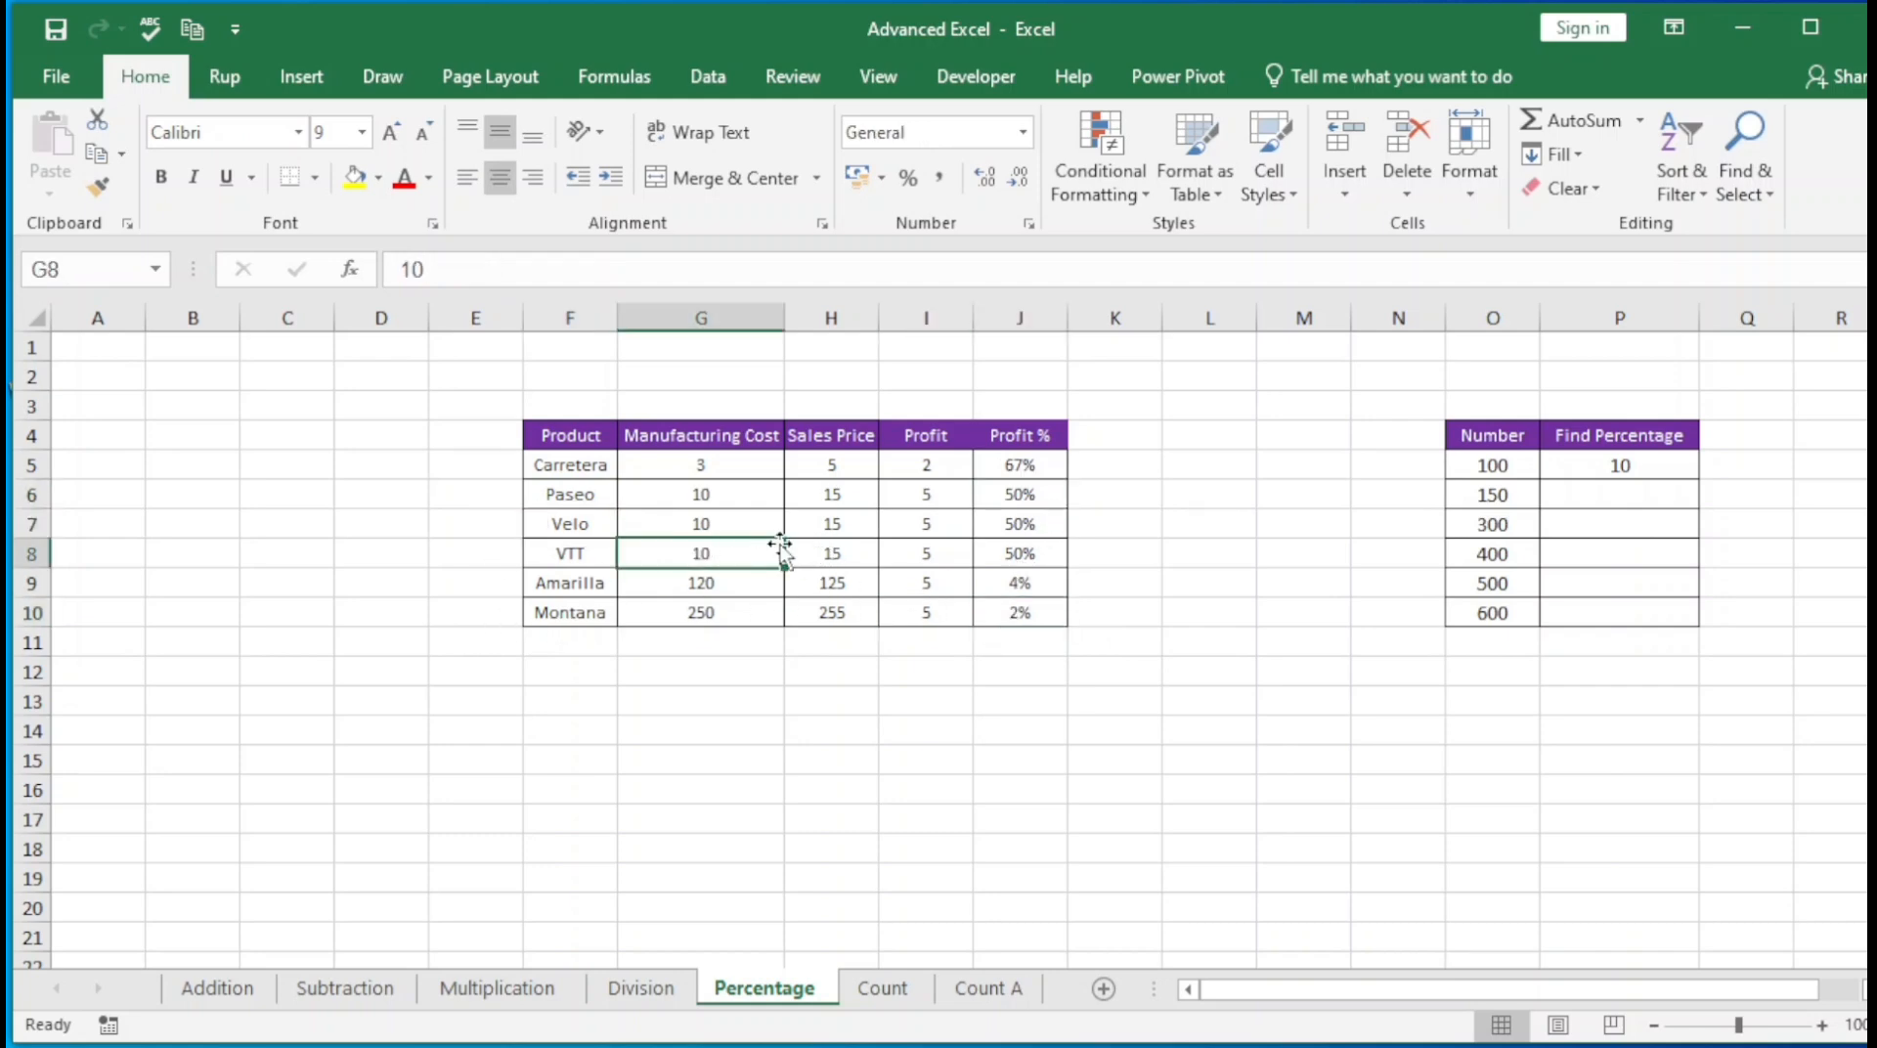
{"action": "left_click", "coordinate": [690, 500]}
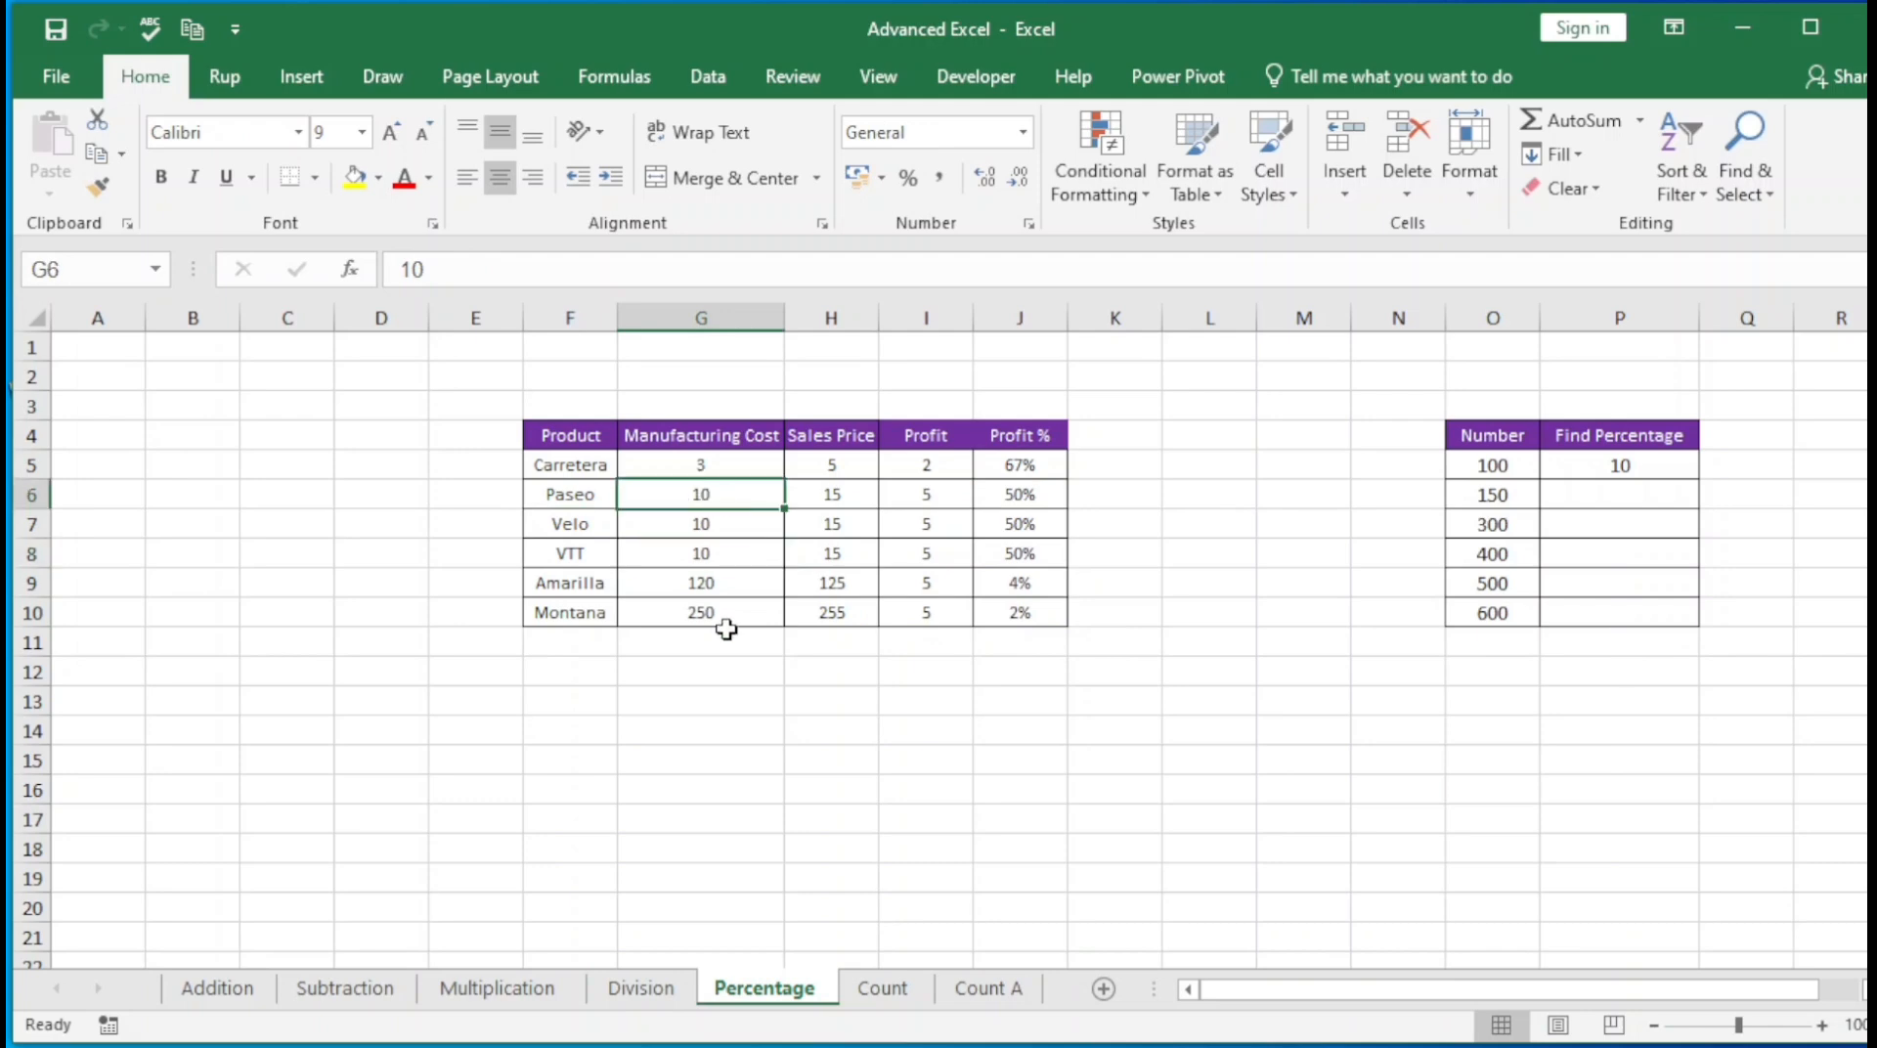
{"action": "type", "text": "5"}
{"action": "key", "text": "Return"}
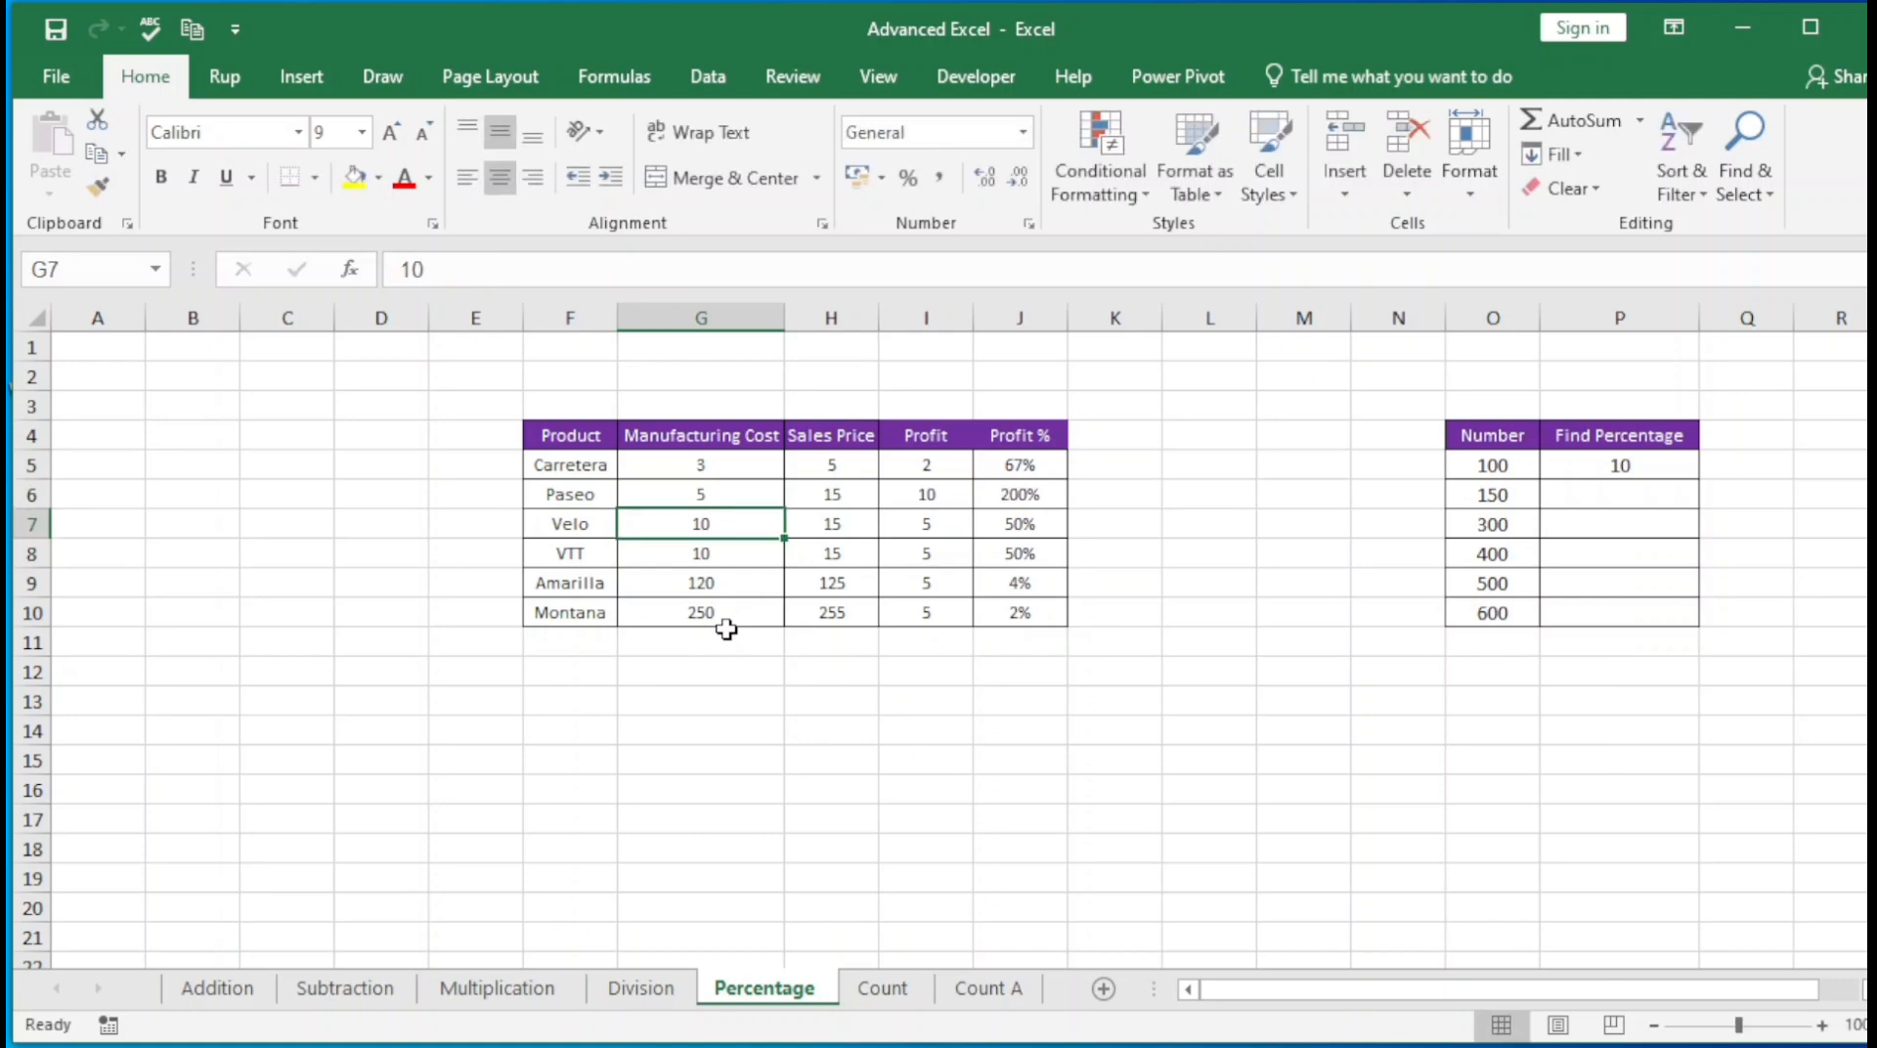
Examine Paseo's manufacturing cost, sales price, profit and profit percentage across row 6
{"action": "key", "text": "Up"}
{"action": "key", "text": "Down"}
{"action": "key", "text": "Up"}
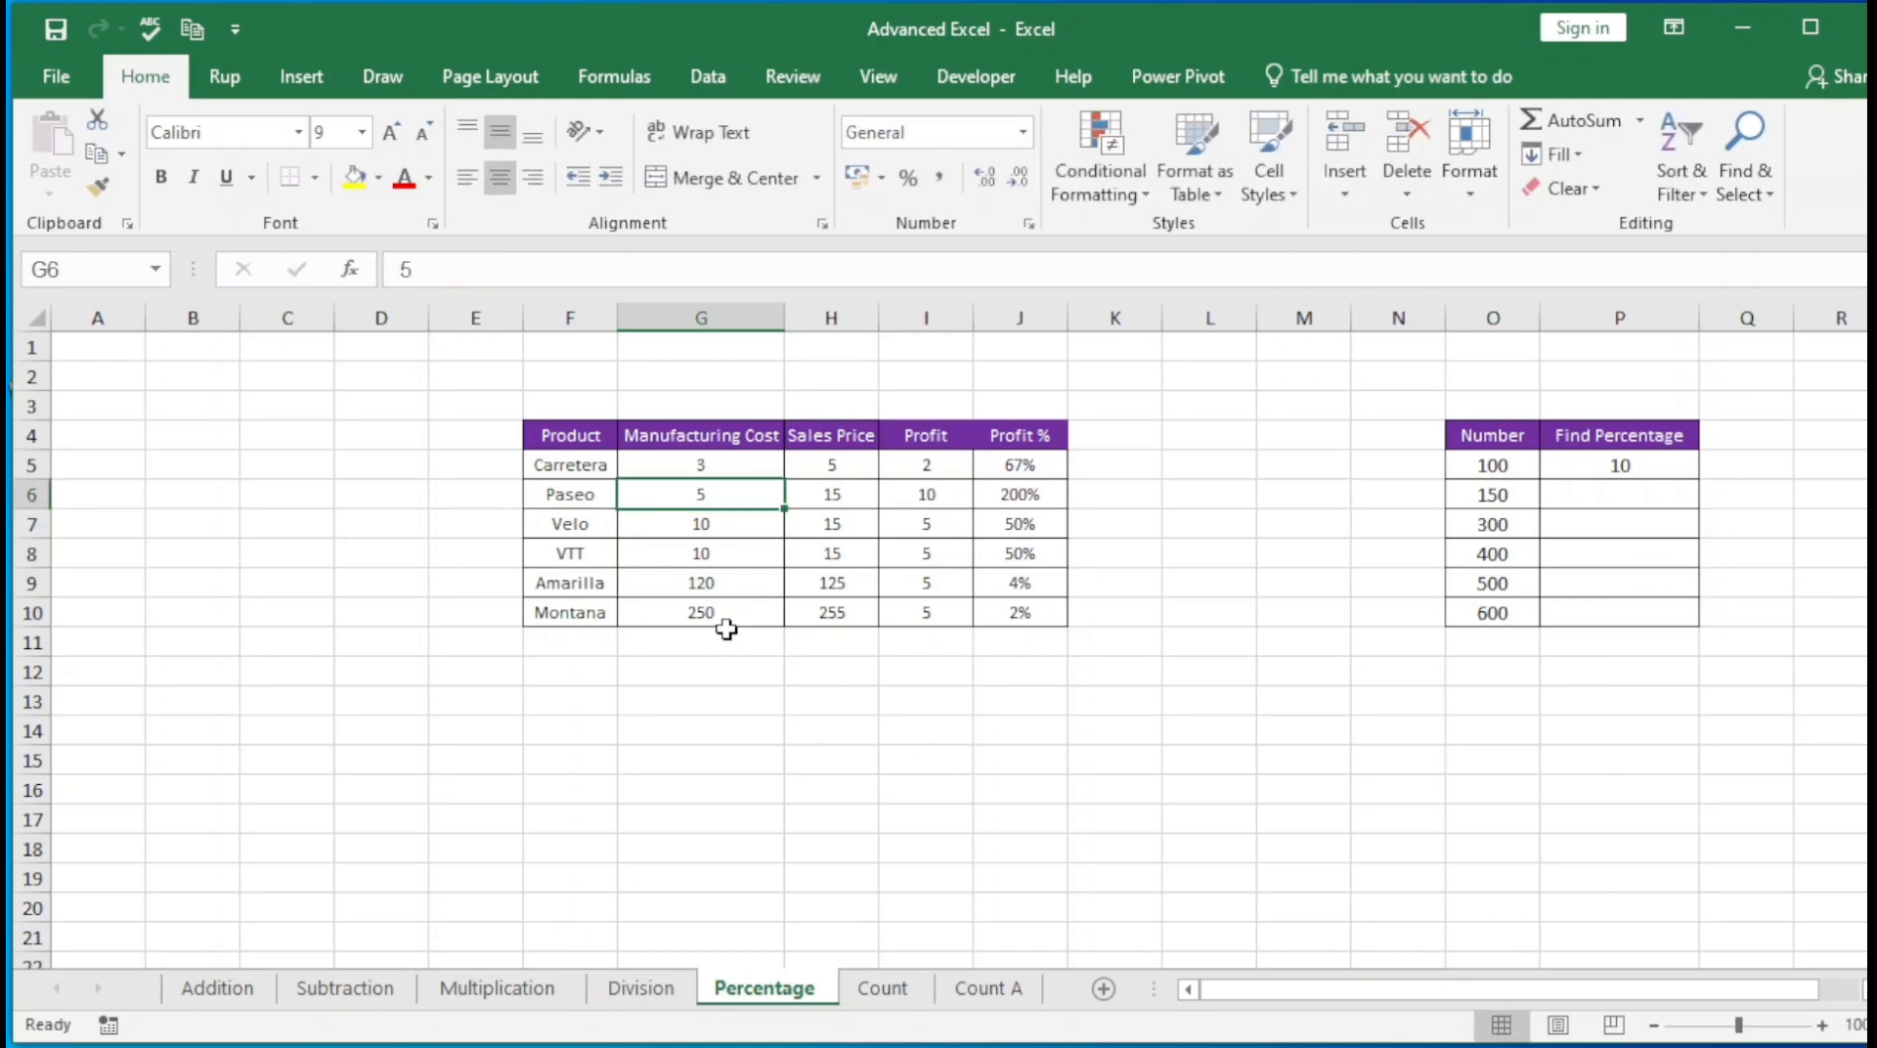
{"action": "key", "text": "Right"}
{"action": "key", "text": "Right"}
{"action": "key", "text": "Right"}
{"action": "key", "text": "Left"}
{"action": "key", "text": "Left"}
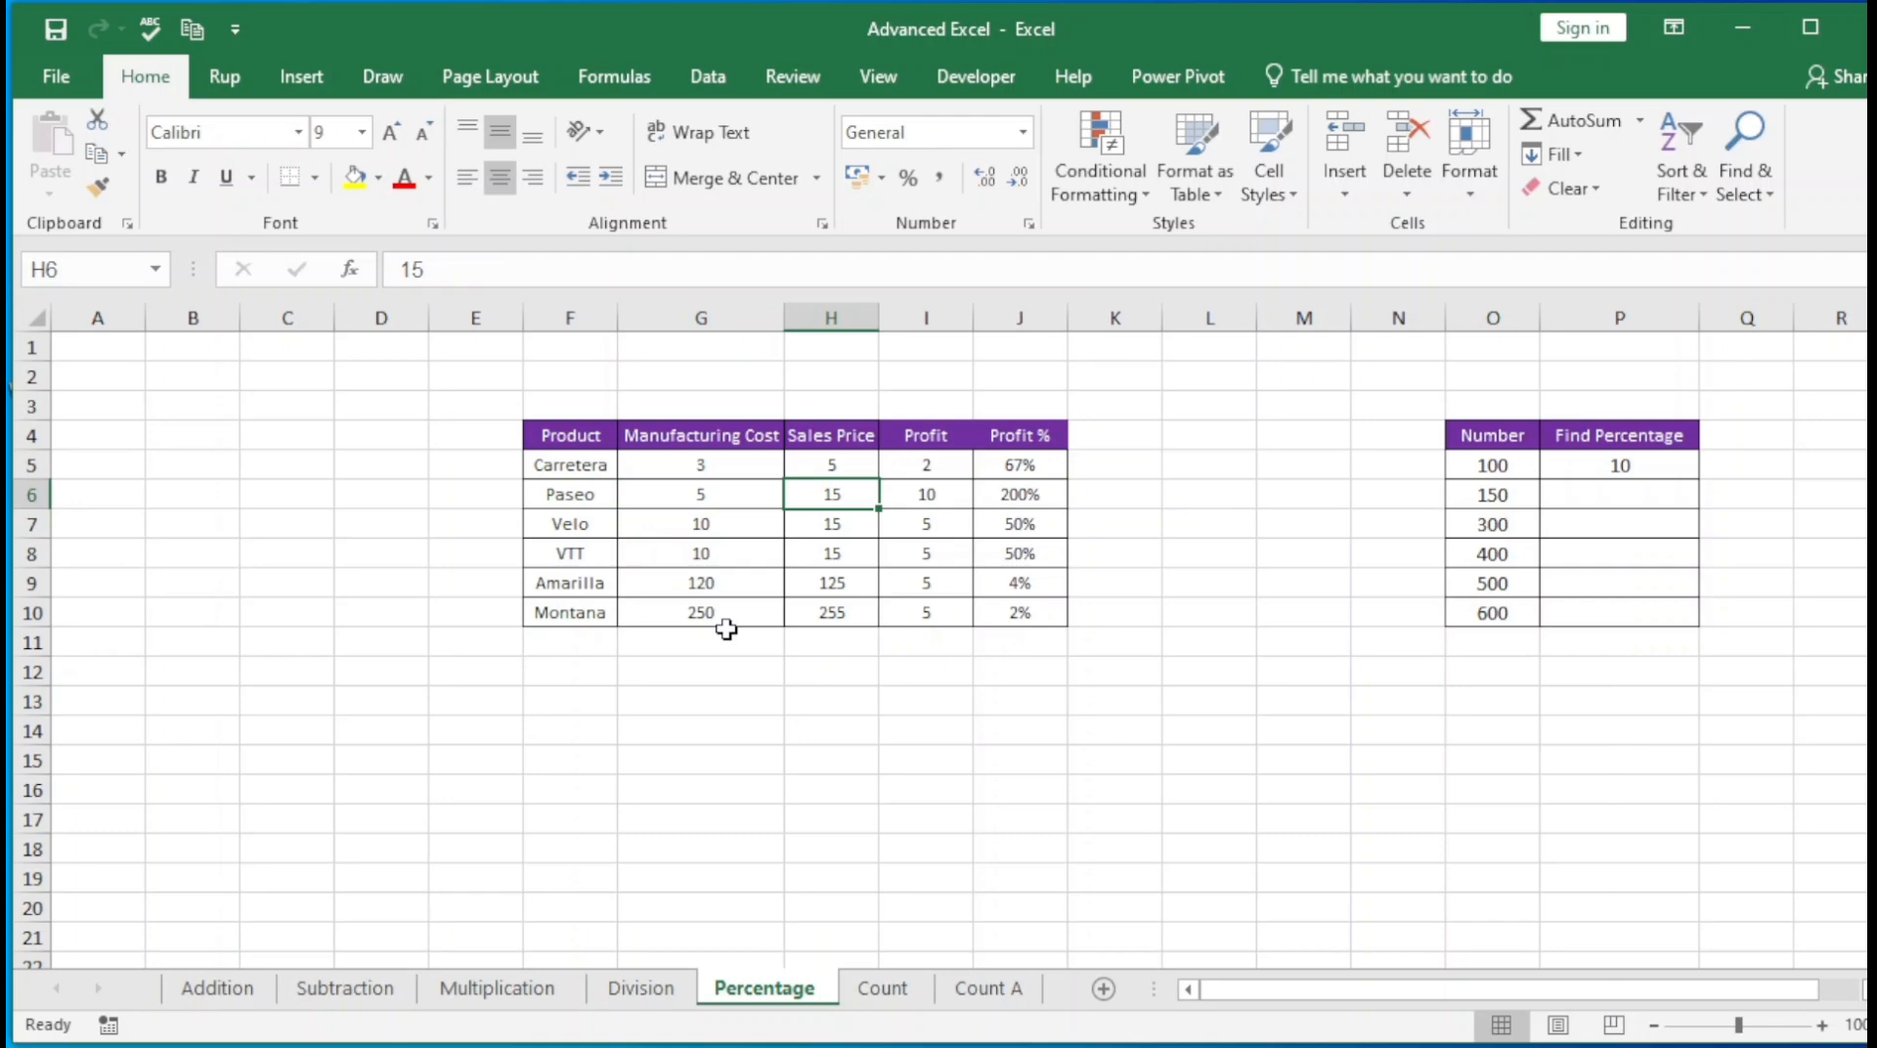
{"action": "key", "text": "Right"}
{"action": "key", "text": "Right"}
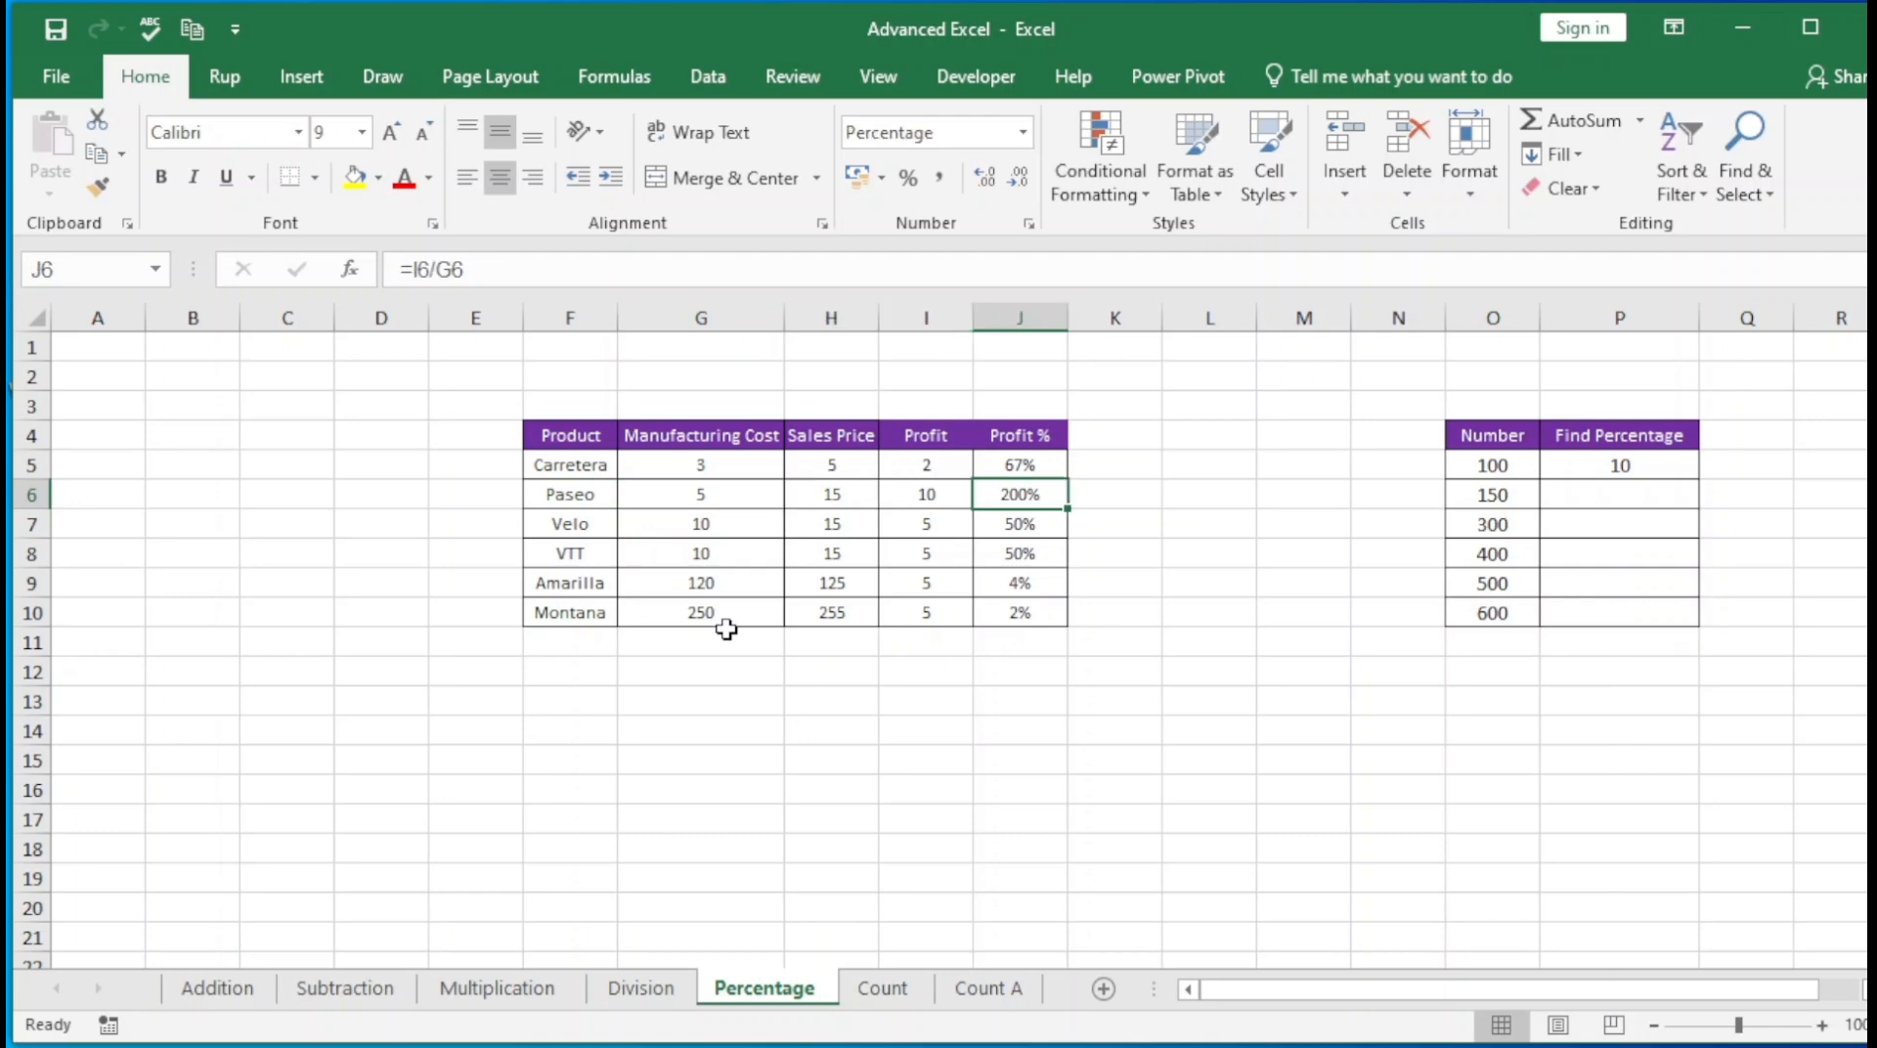
Set Paseo's manufacturing cost in G6 to 14 and check its profit percentage in J6
{"action": "key", "text": "Left"}
{"action": "key", "text": "Left"}
{"action": "key", "text": "Left"}
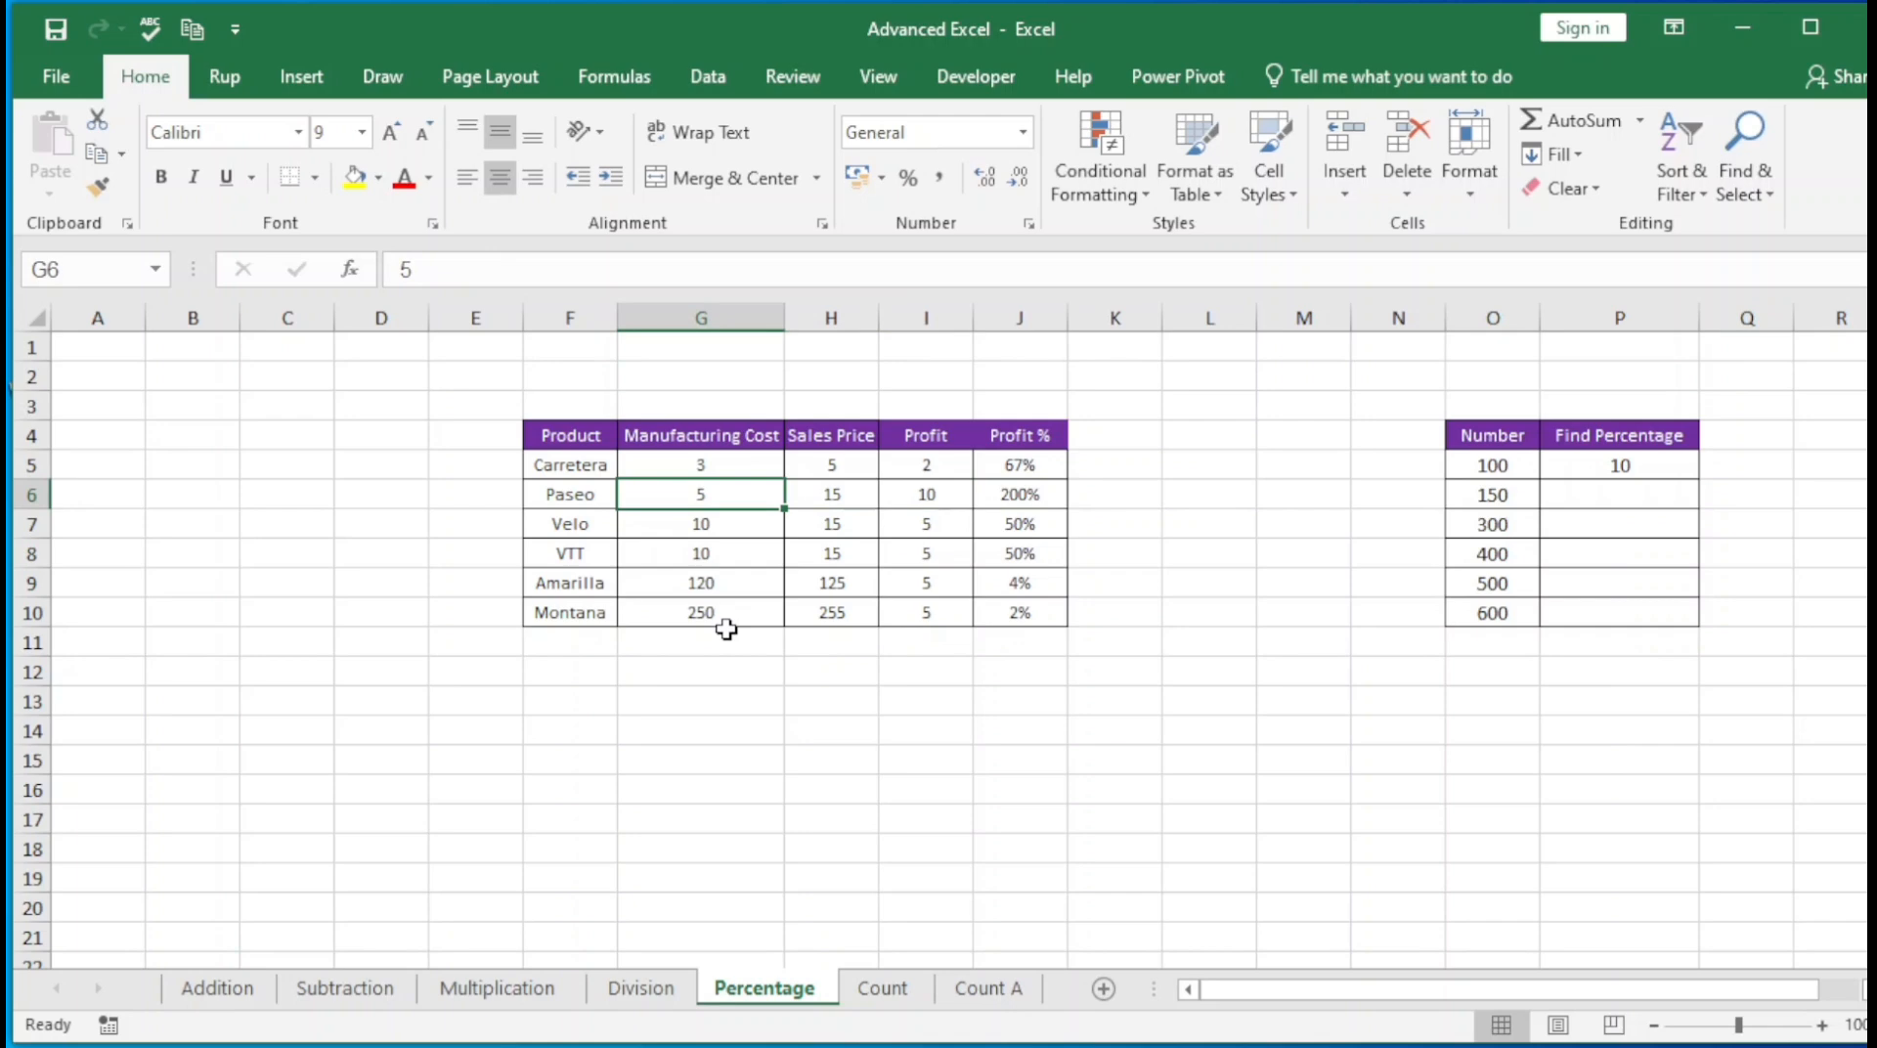
{"action": "type", "text": "14"}
{"action": "key", "text": "Return"}
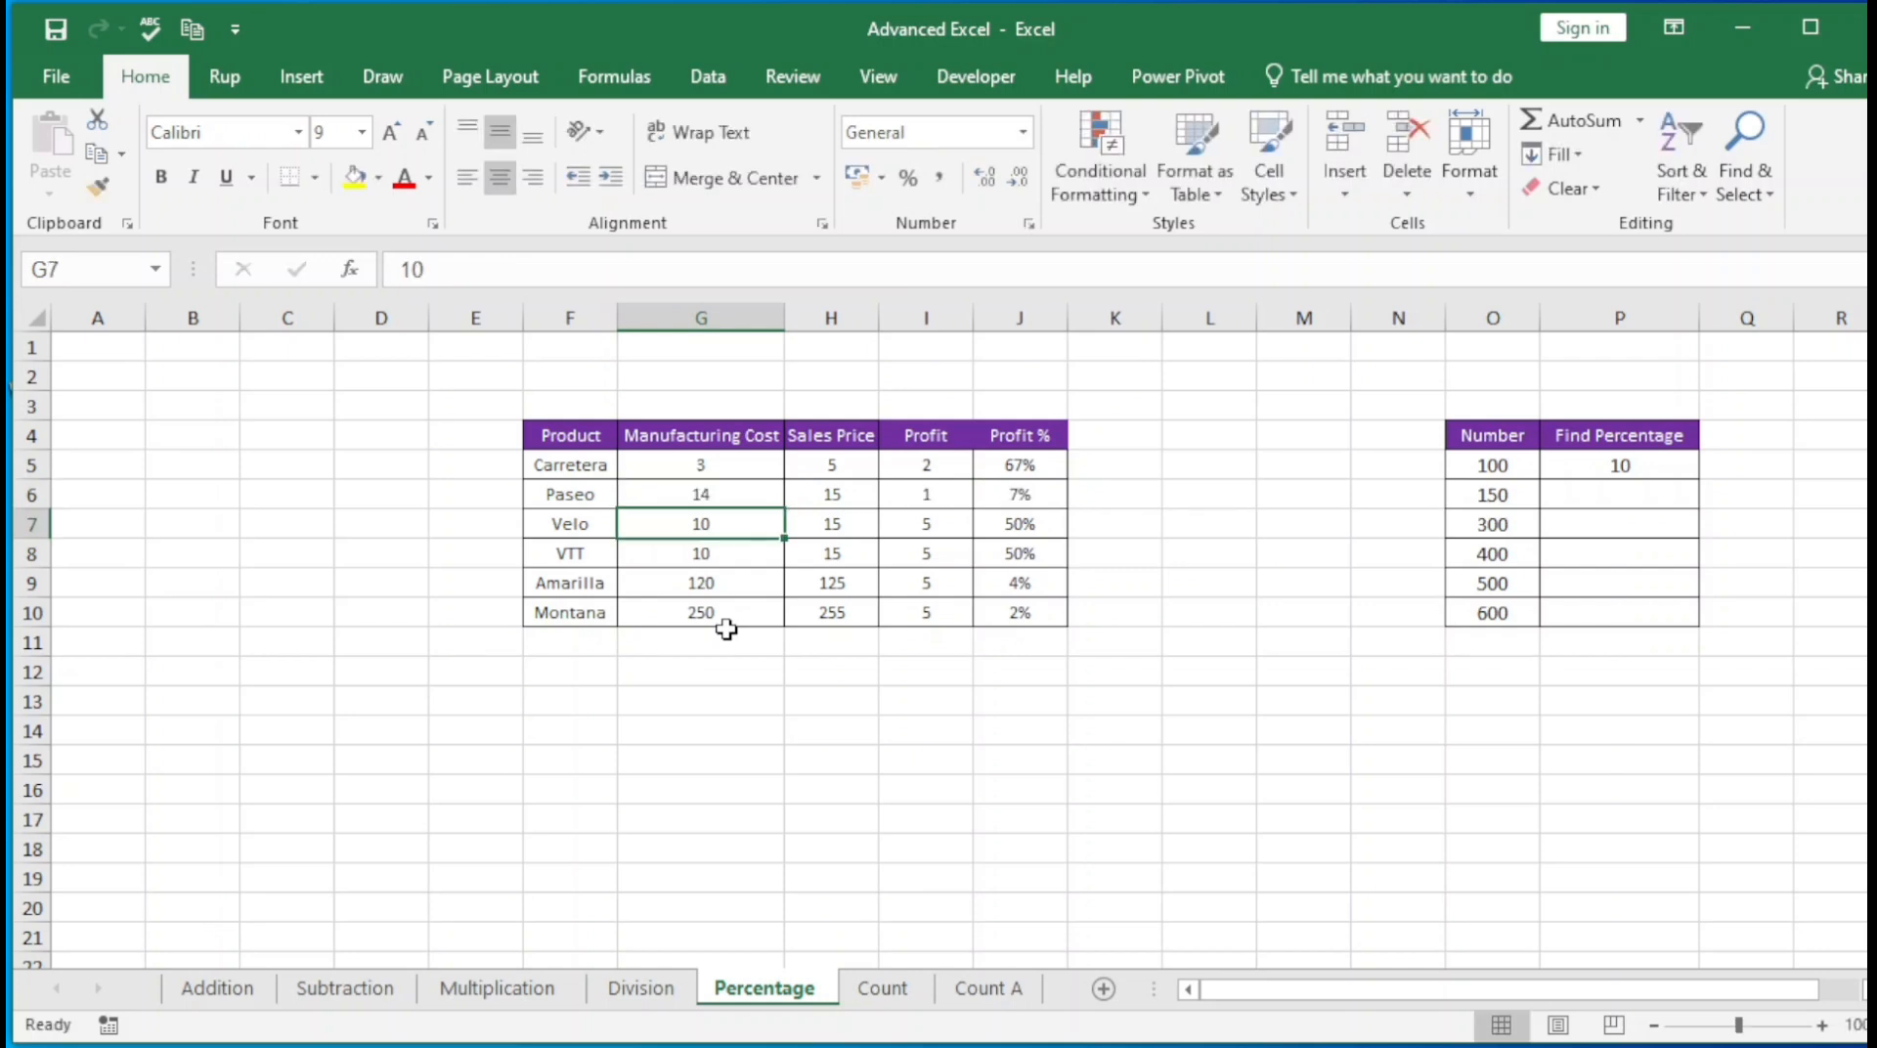
{"action": "key", "text": "Up"}
{"action": "key", "text": "Right"}
{"action": "key", "text": "Right"}
{"action": "key", "text": "Right"}
Set VTT's manufacturing cost in G8 to 5
{"action": "key", "text": "Down"}
{"action": "key", "text": "Down"}
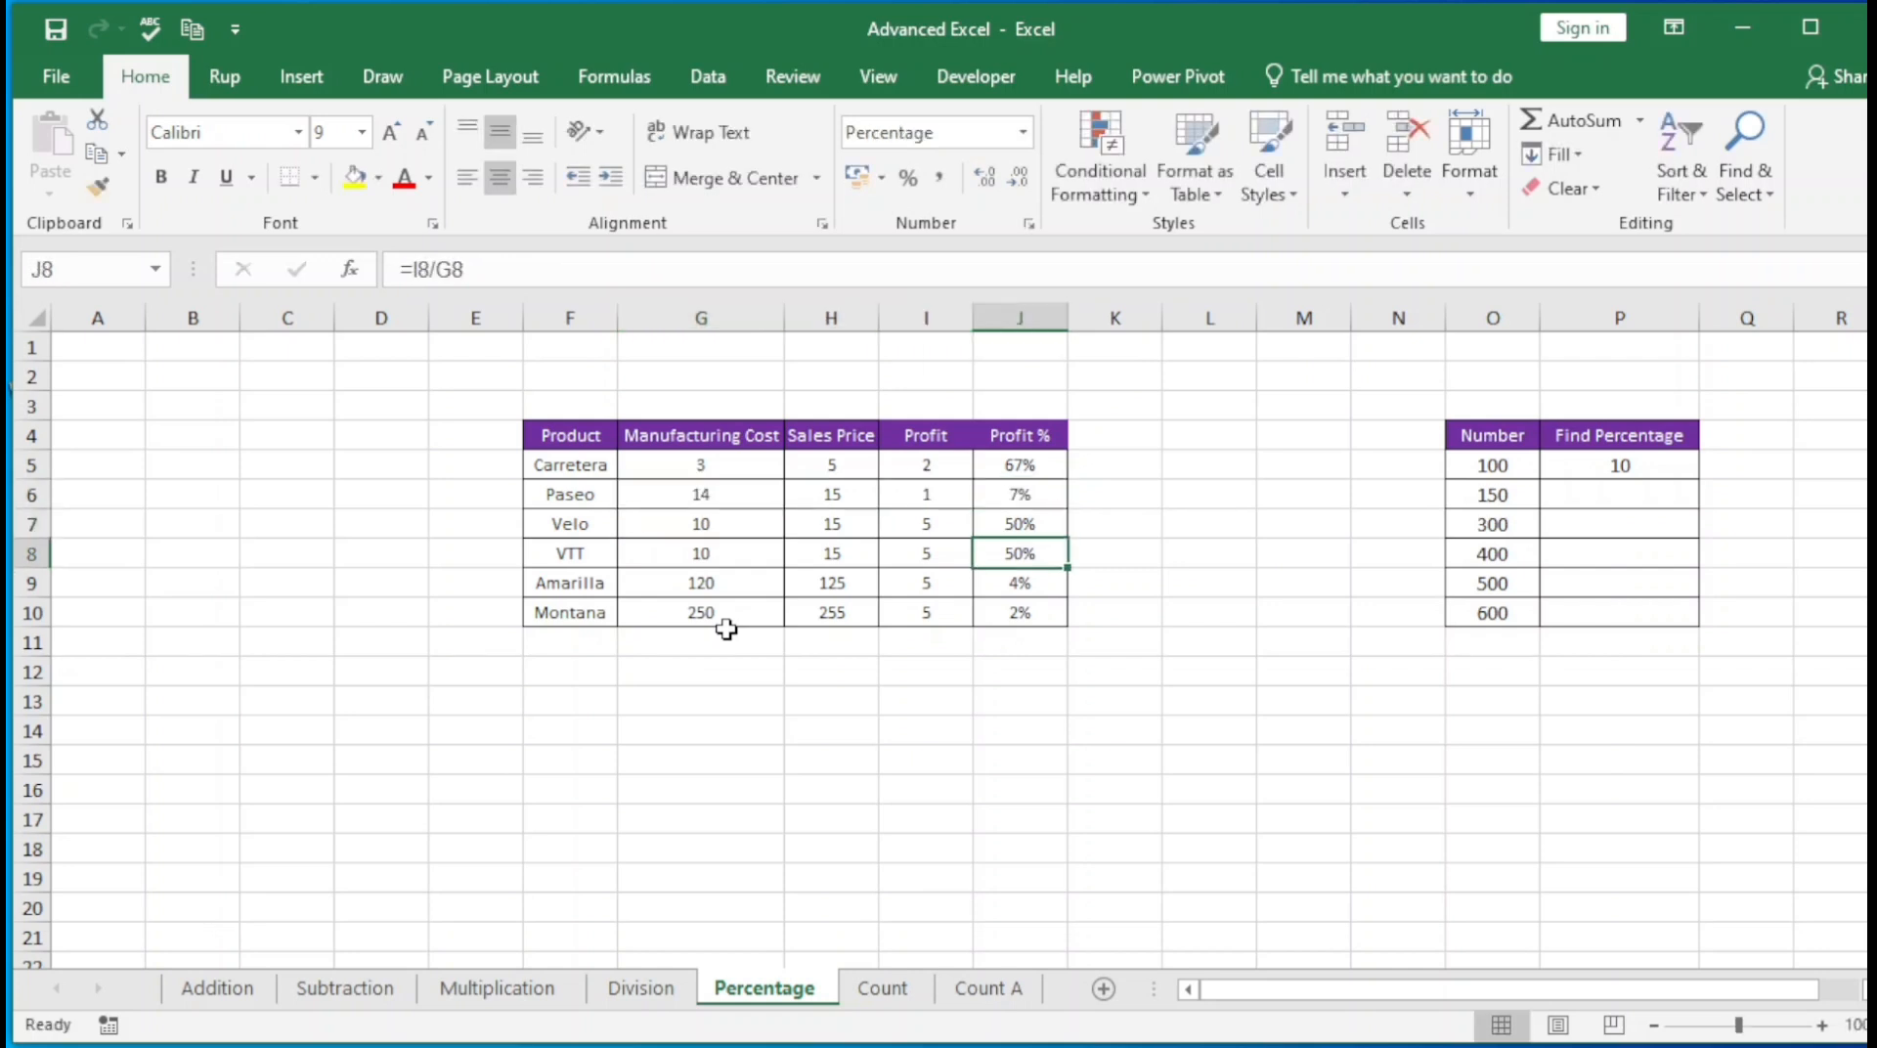
{"action": "key", "text": "Left"}
{"action": "key", "text": "Left"}
{"action": "key", "text": "Left"}
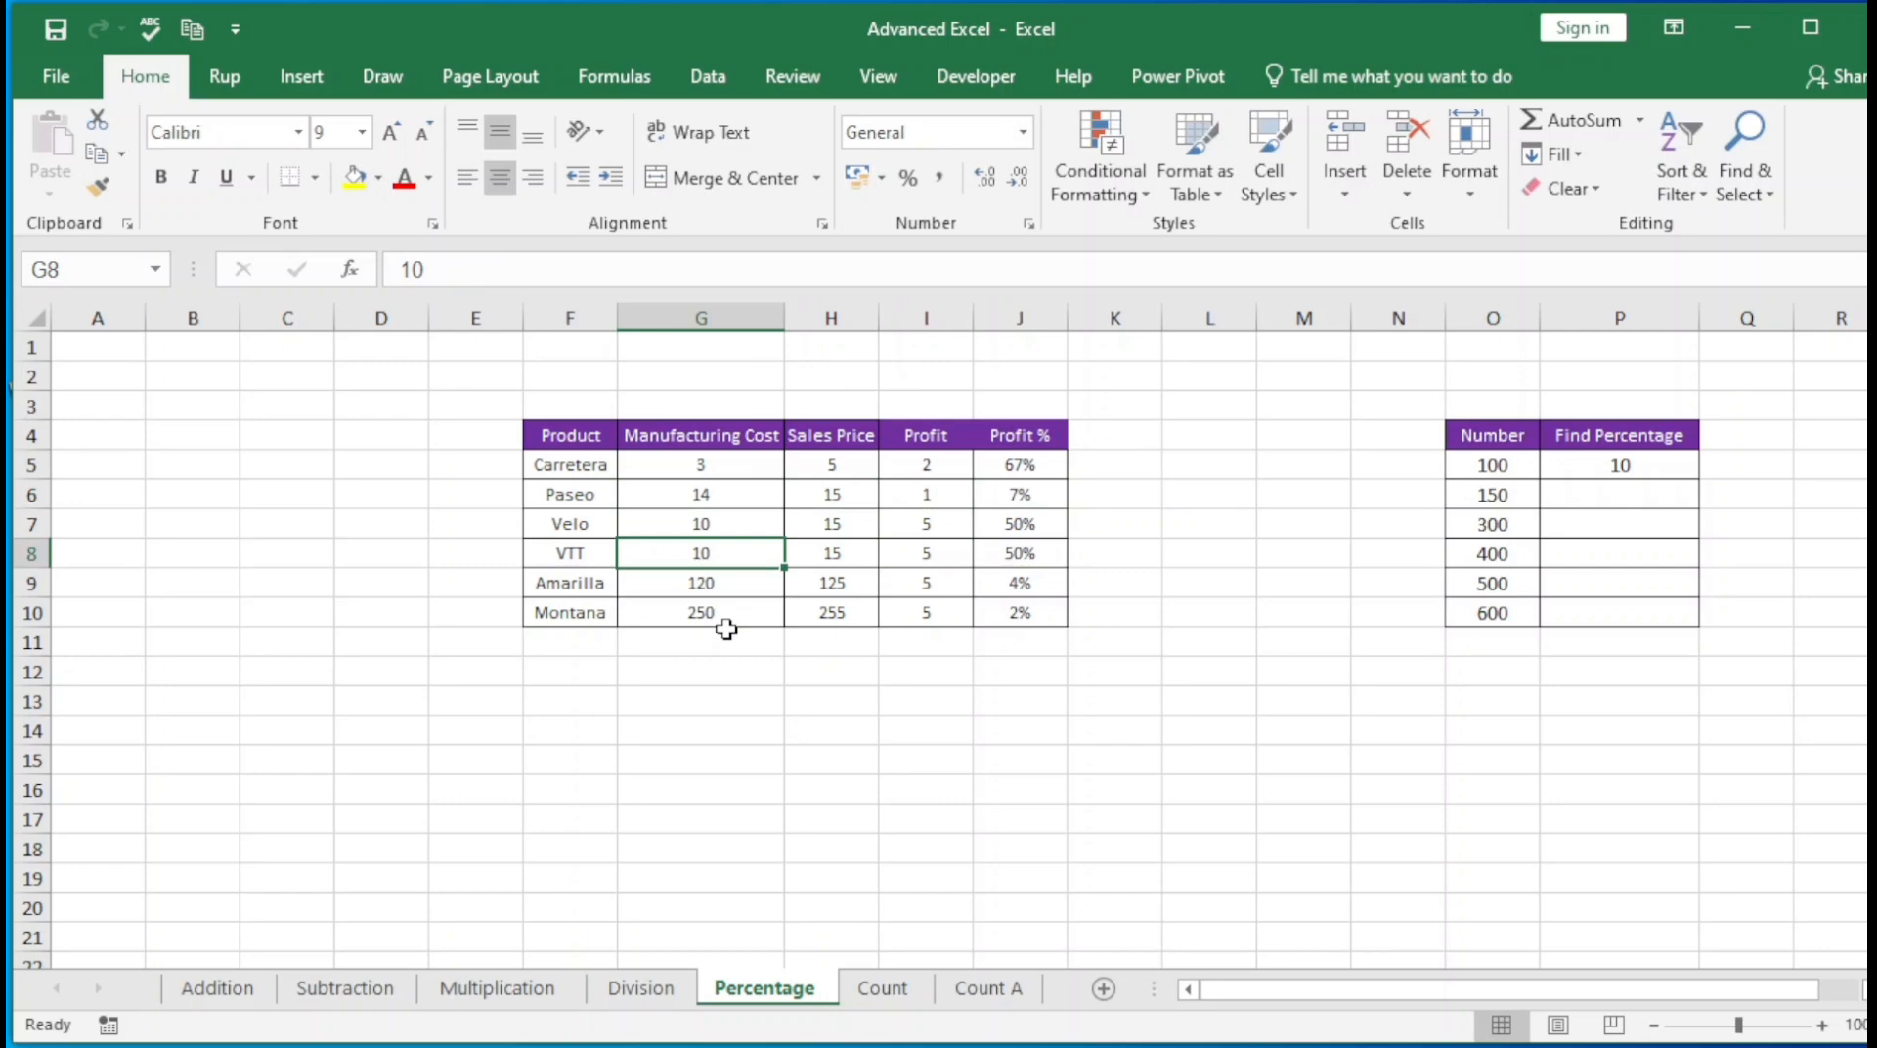
{"action": "type", "text": "5"}
{"action": "key", "text": "Tab"}
Try a manufacturing cost of 50 for Montana in G10 and undo the change
{"action": "key", "text": "Down"}
{"action": "key", "text": "Down"}
{"action": "key", "text": "Left"}
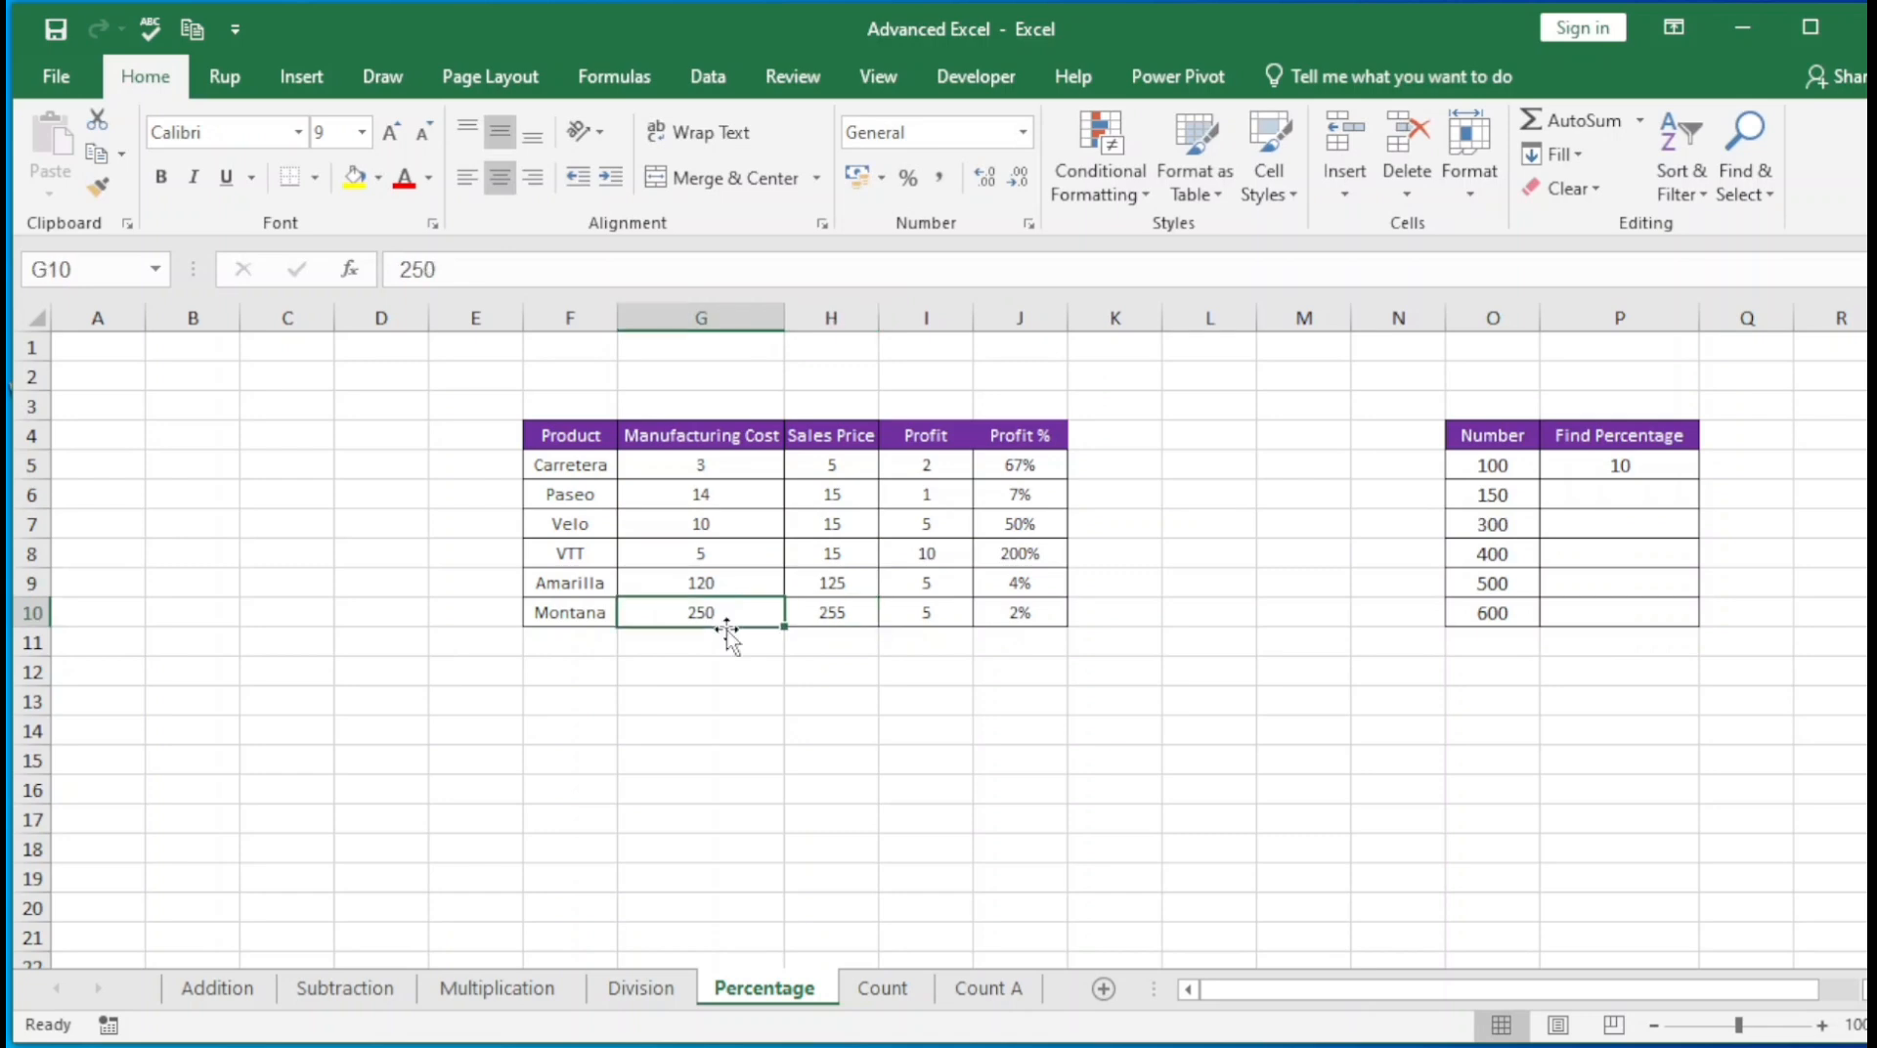
{"action": "type", "text": "50"}
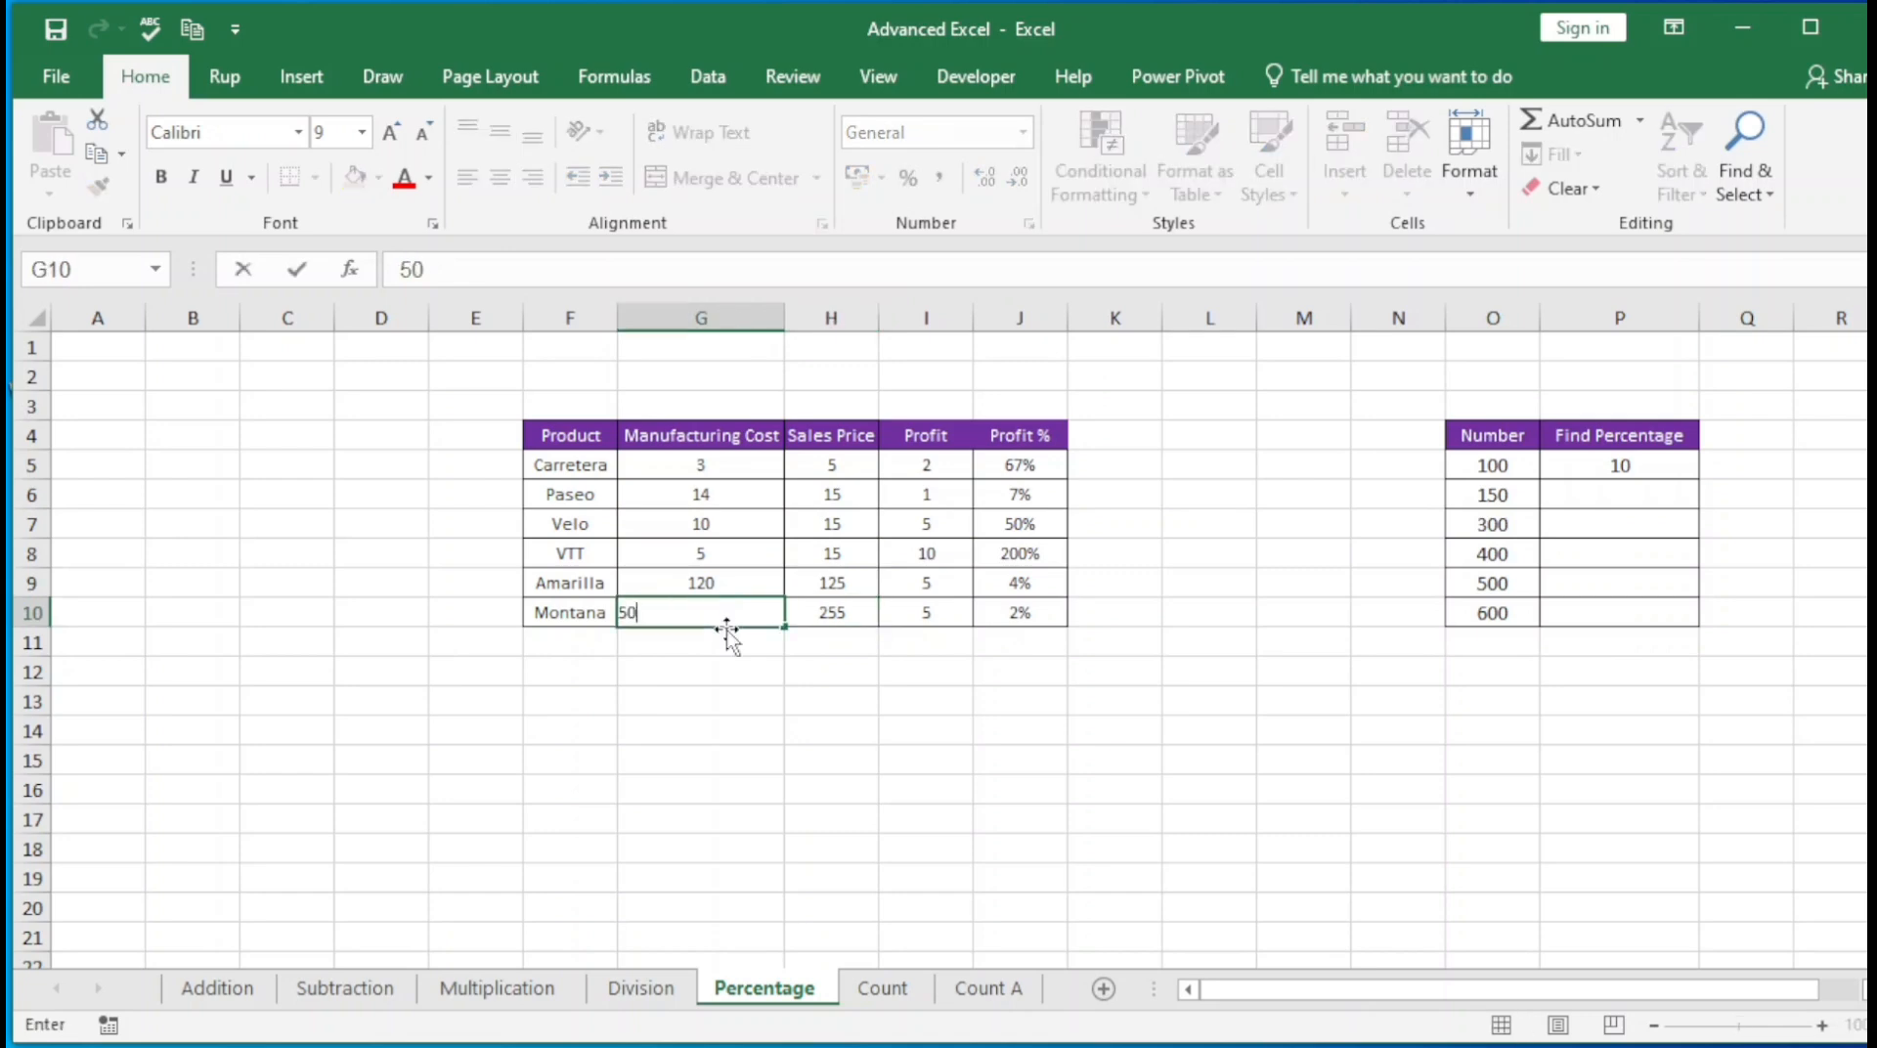
{"action": "key", "text": "Tab"}
{"action": "key", "text": "Up"}
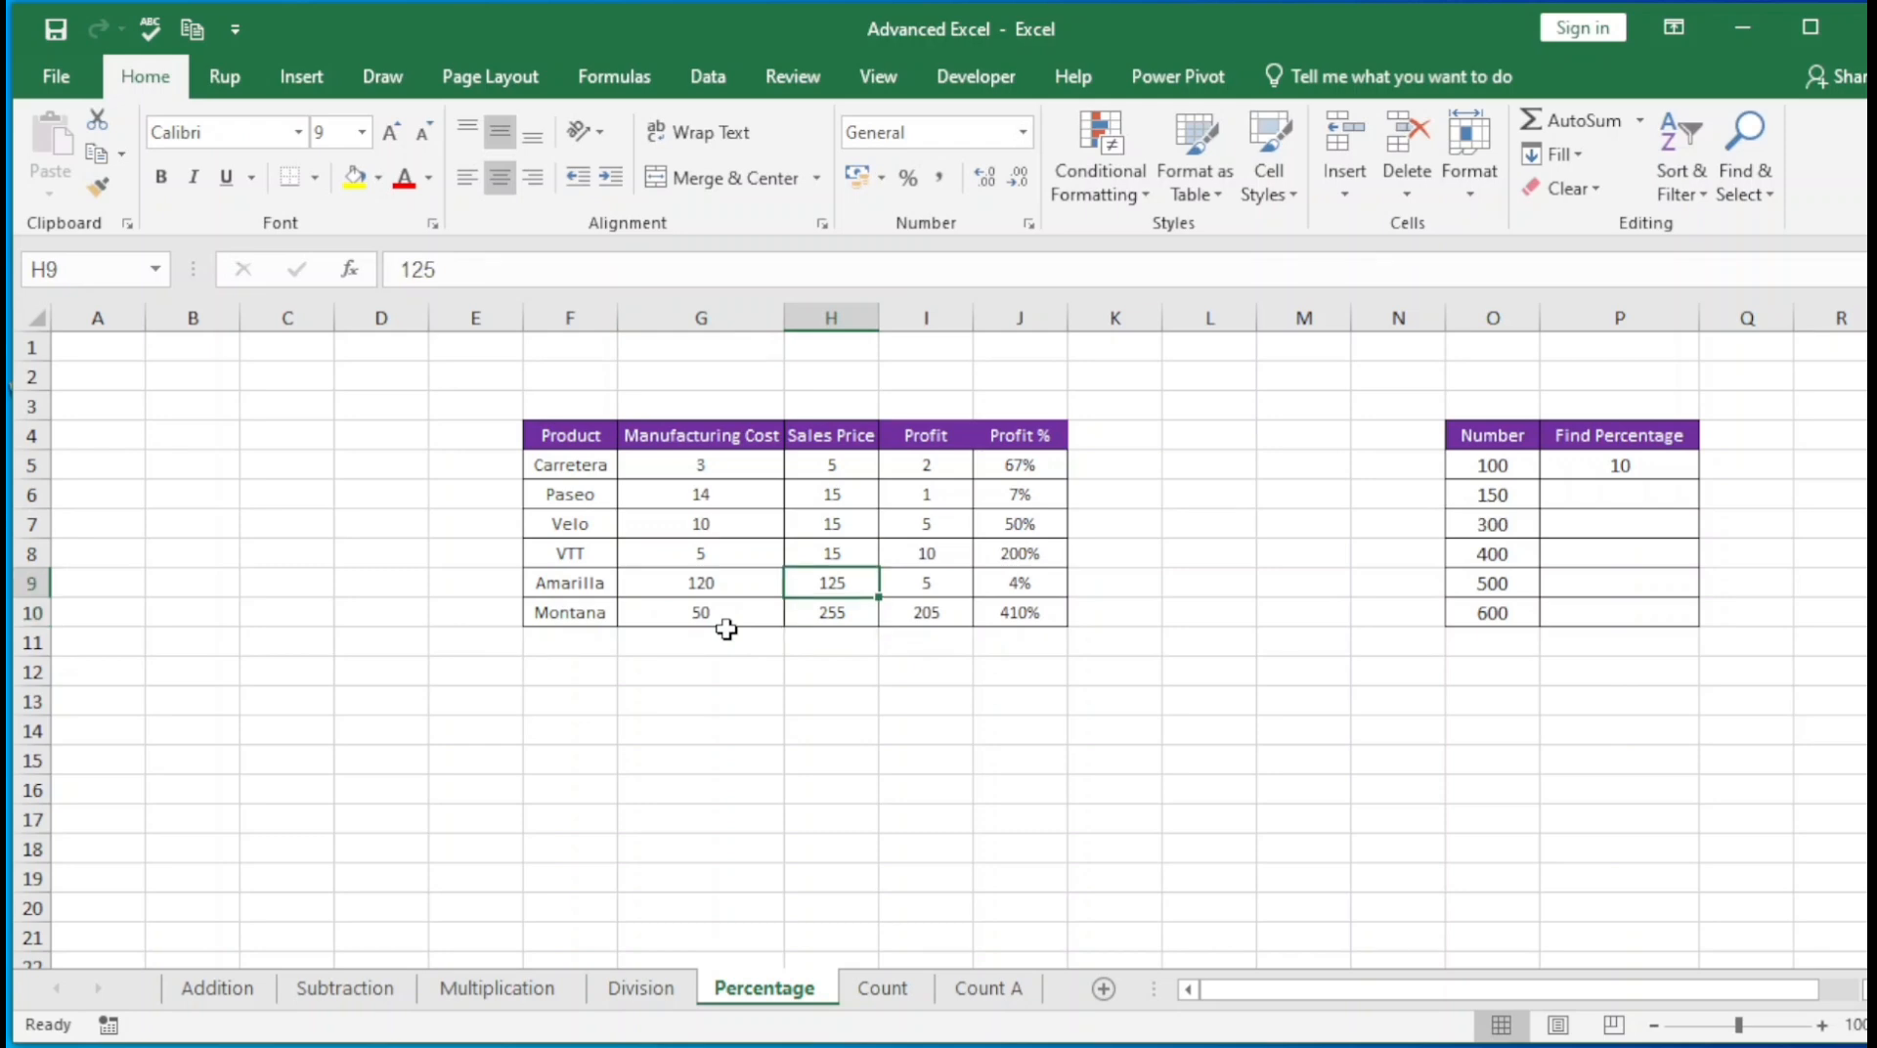
{"action": "key", "text": "ctrl+z"}
Examine the existing formula in P5 of the Find Percentage column
{"action": "key", "text": "Left"}
{"action": "key", "text": "Right"}
{"action": "key", "text": "Right"}
{"action": "key", "text": "Right"}
{"action": "key", "text": "Right"}
{"action": "key", "text": "Right"}
{"action": "key", "text": "Right"}
{"action": "key", "text": "Right"}
{"action": "key", "text": "Right"}
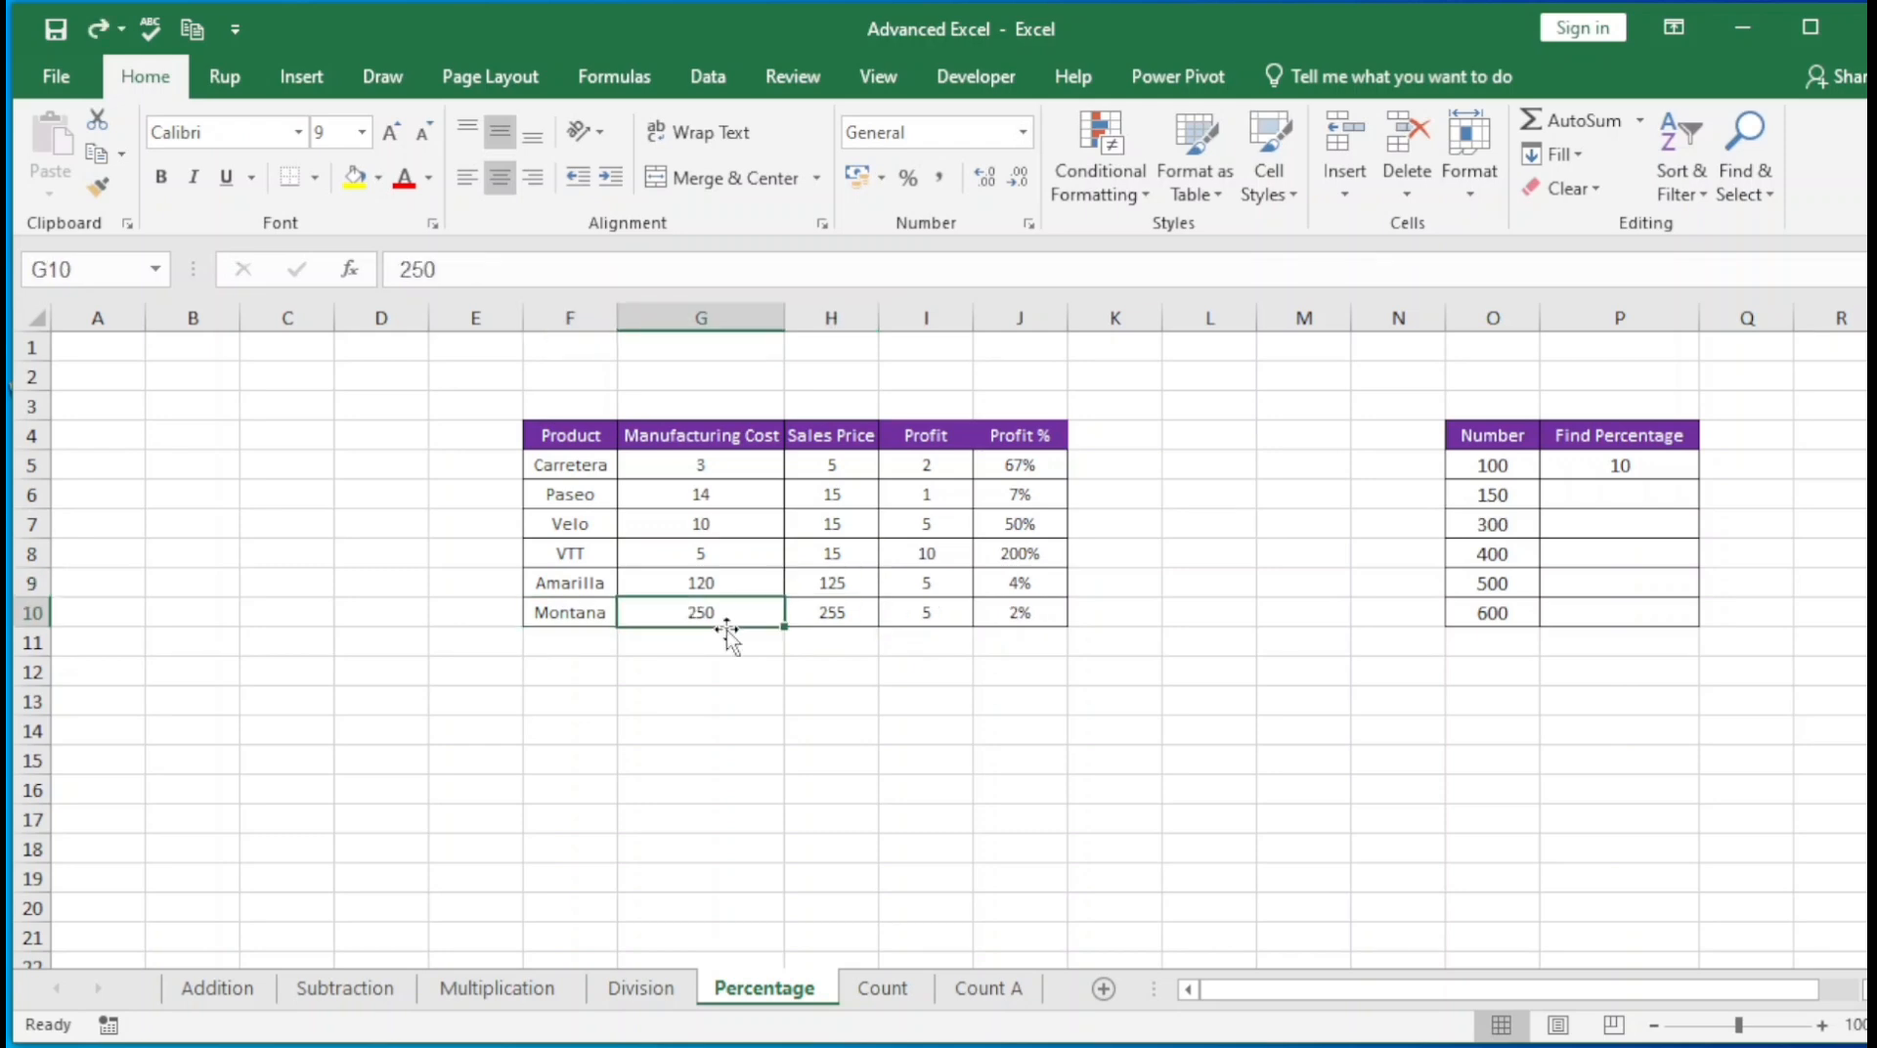
{"action": "key", "text": "Right"}
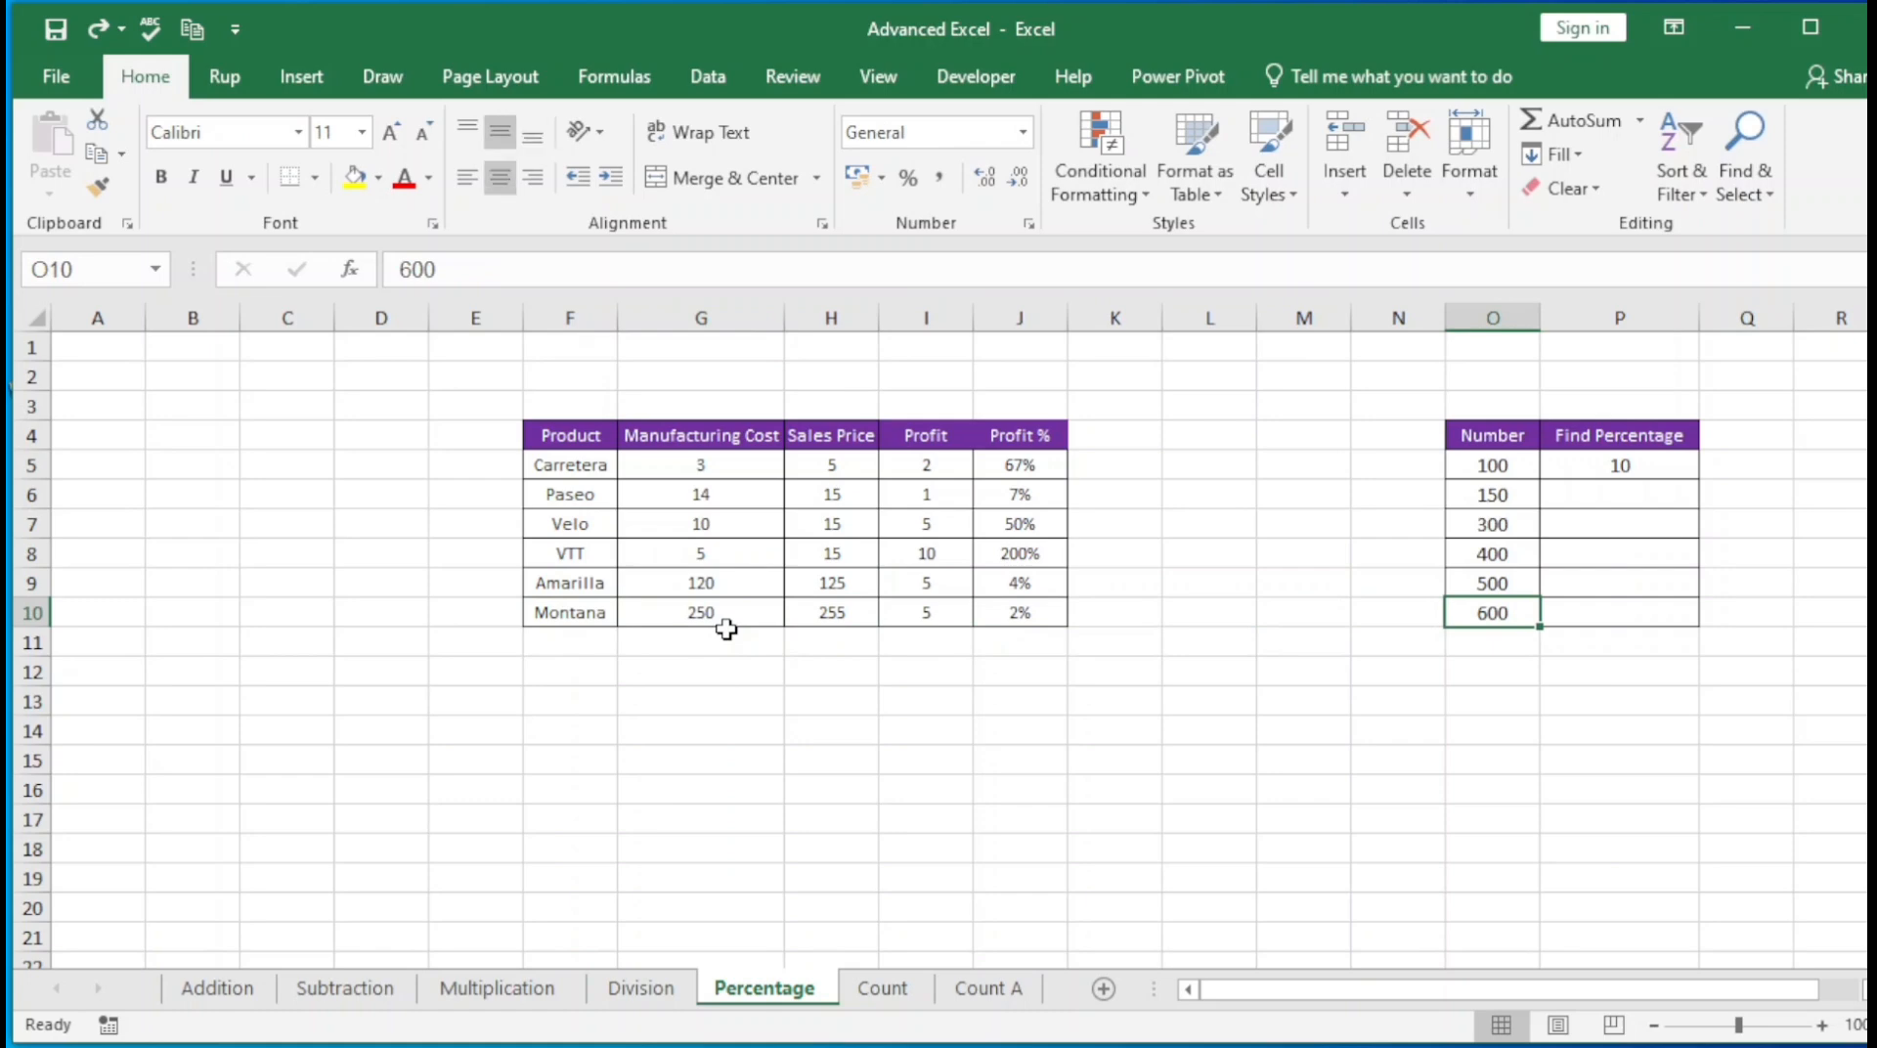
{"action": "key", "text": "Right"}
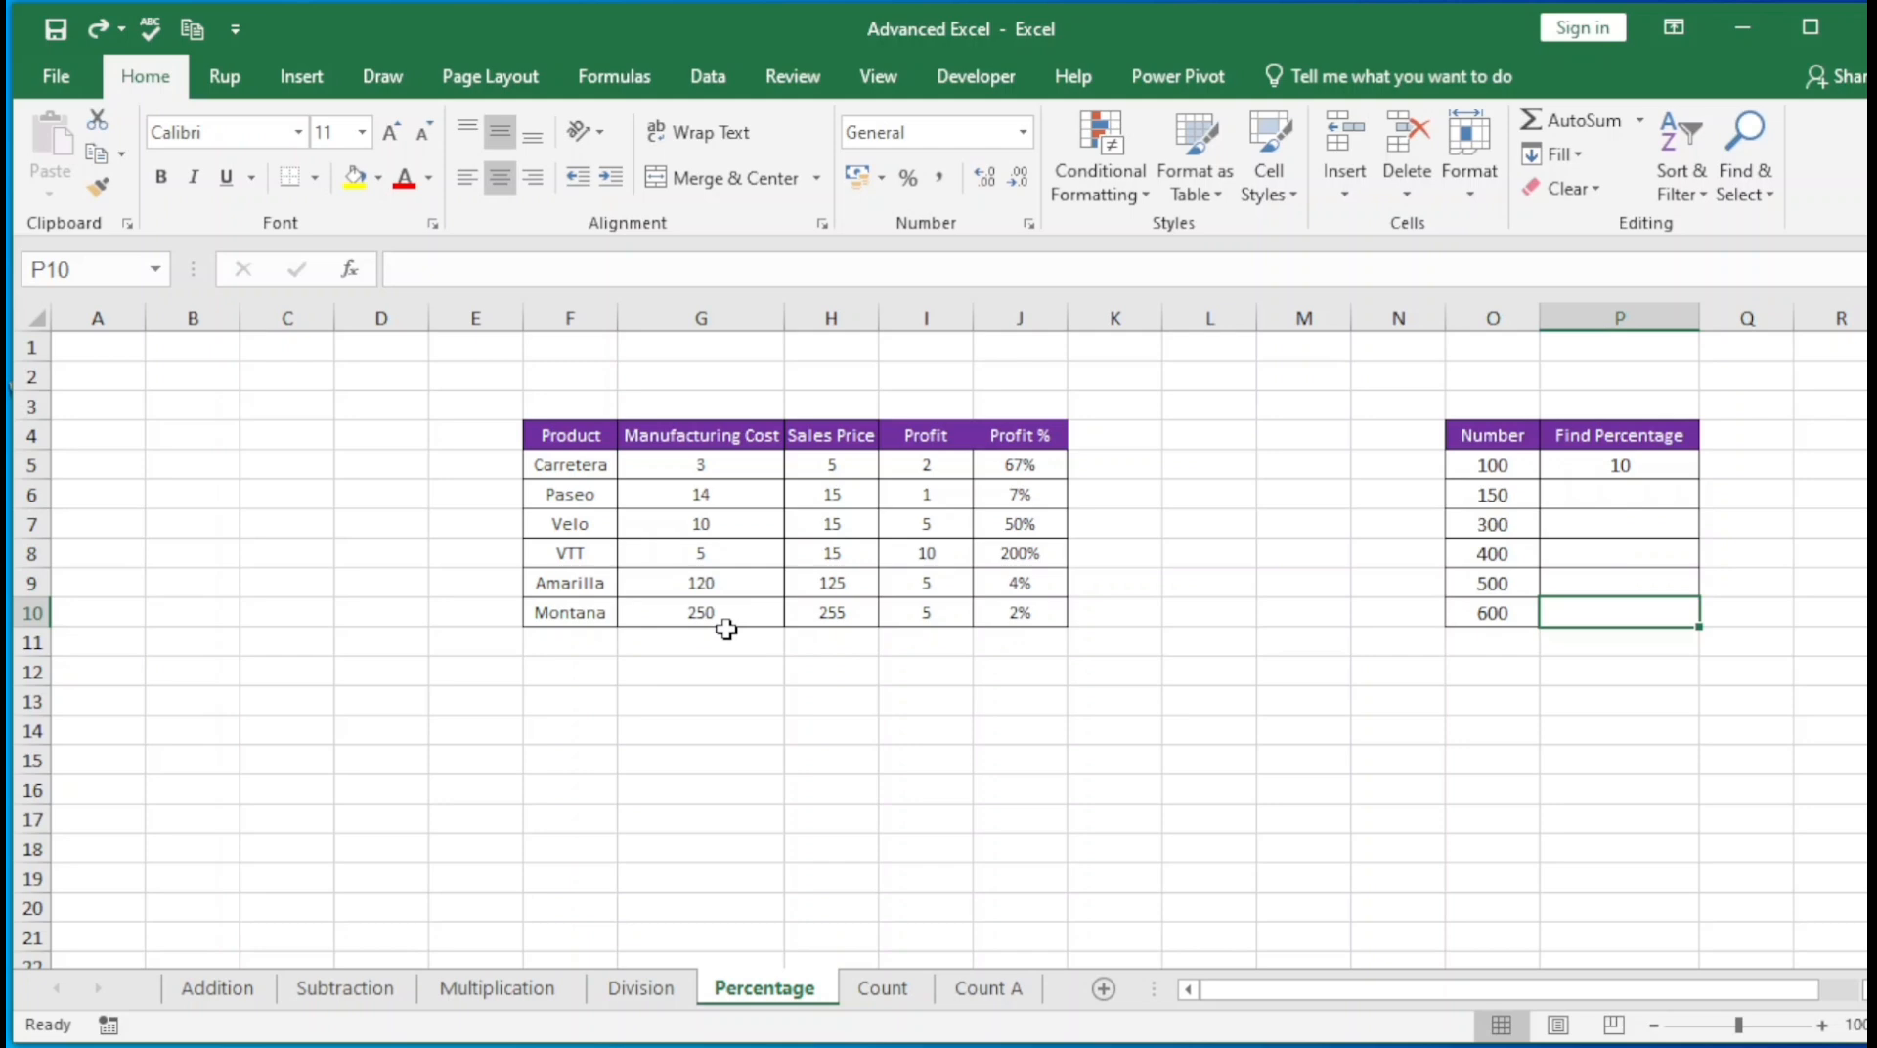
{"action": "key", "text": "ctrl+Up"}
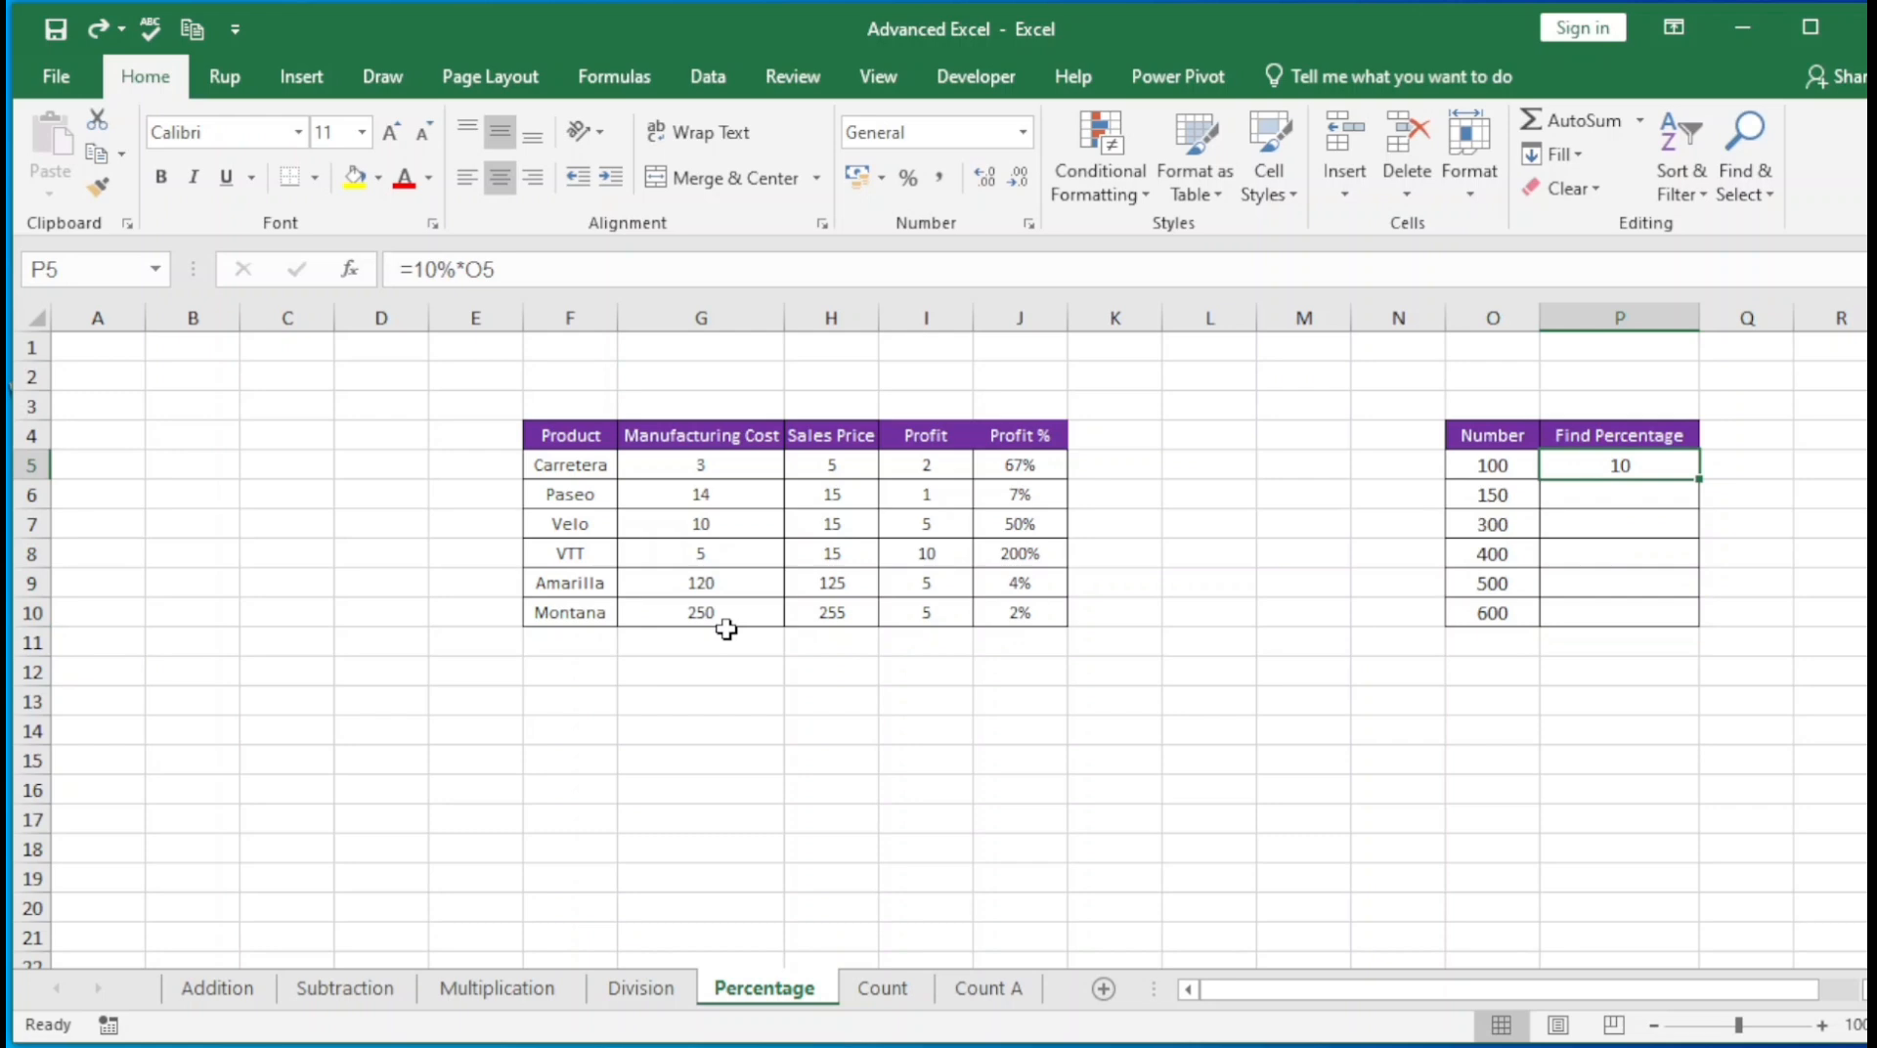
{"action": "key", "text": "ctrl+2"}
{"action": "mouse_move", "coordinate": [359, 233]}
{"action": "left_mouse_down"}
{"action": "mouse_move", "coordinate": [455, 303]}
{"action": "mouse_move", "coordinate": [576, 334]}
{"action": "left_mouse_up"}
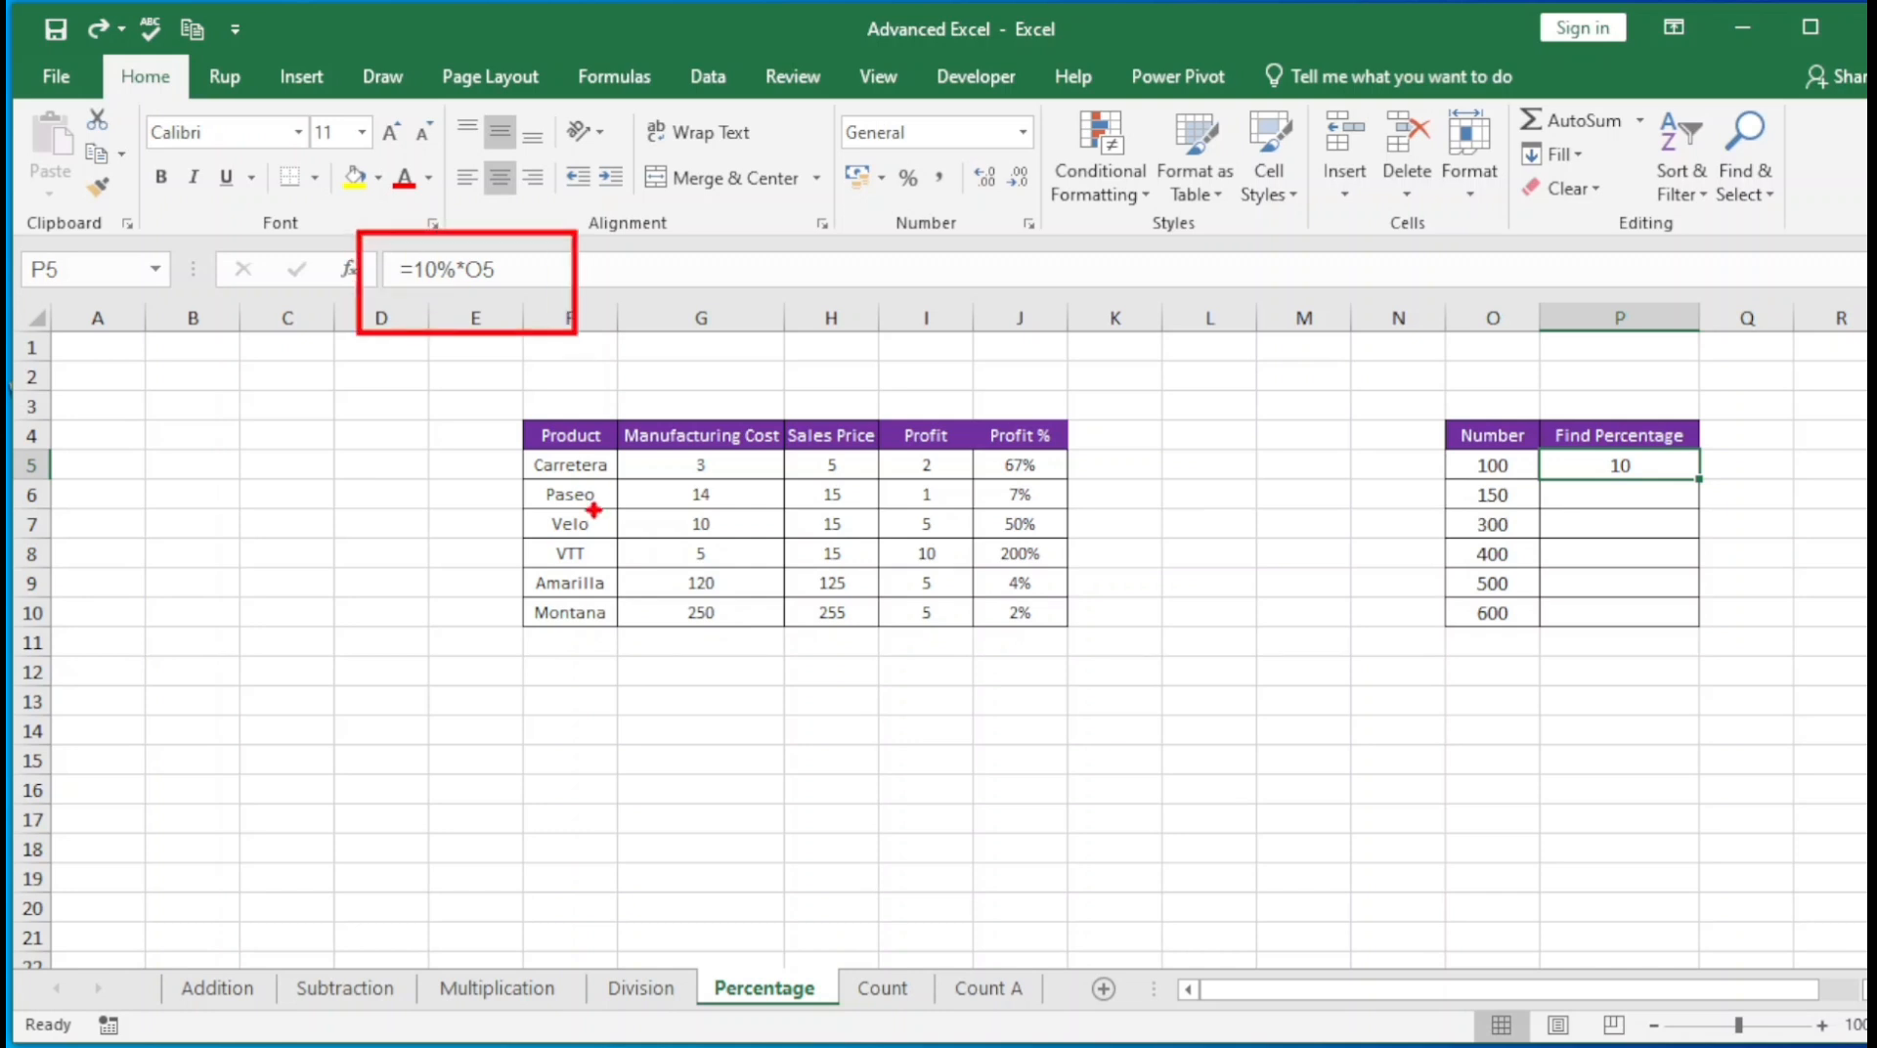
{"action": "key", "text": "Escape"}
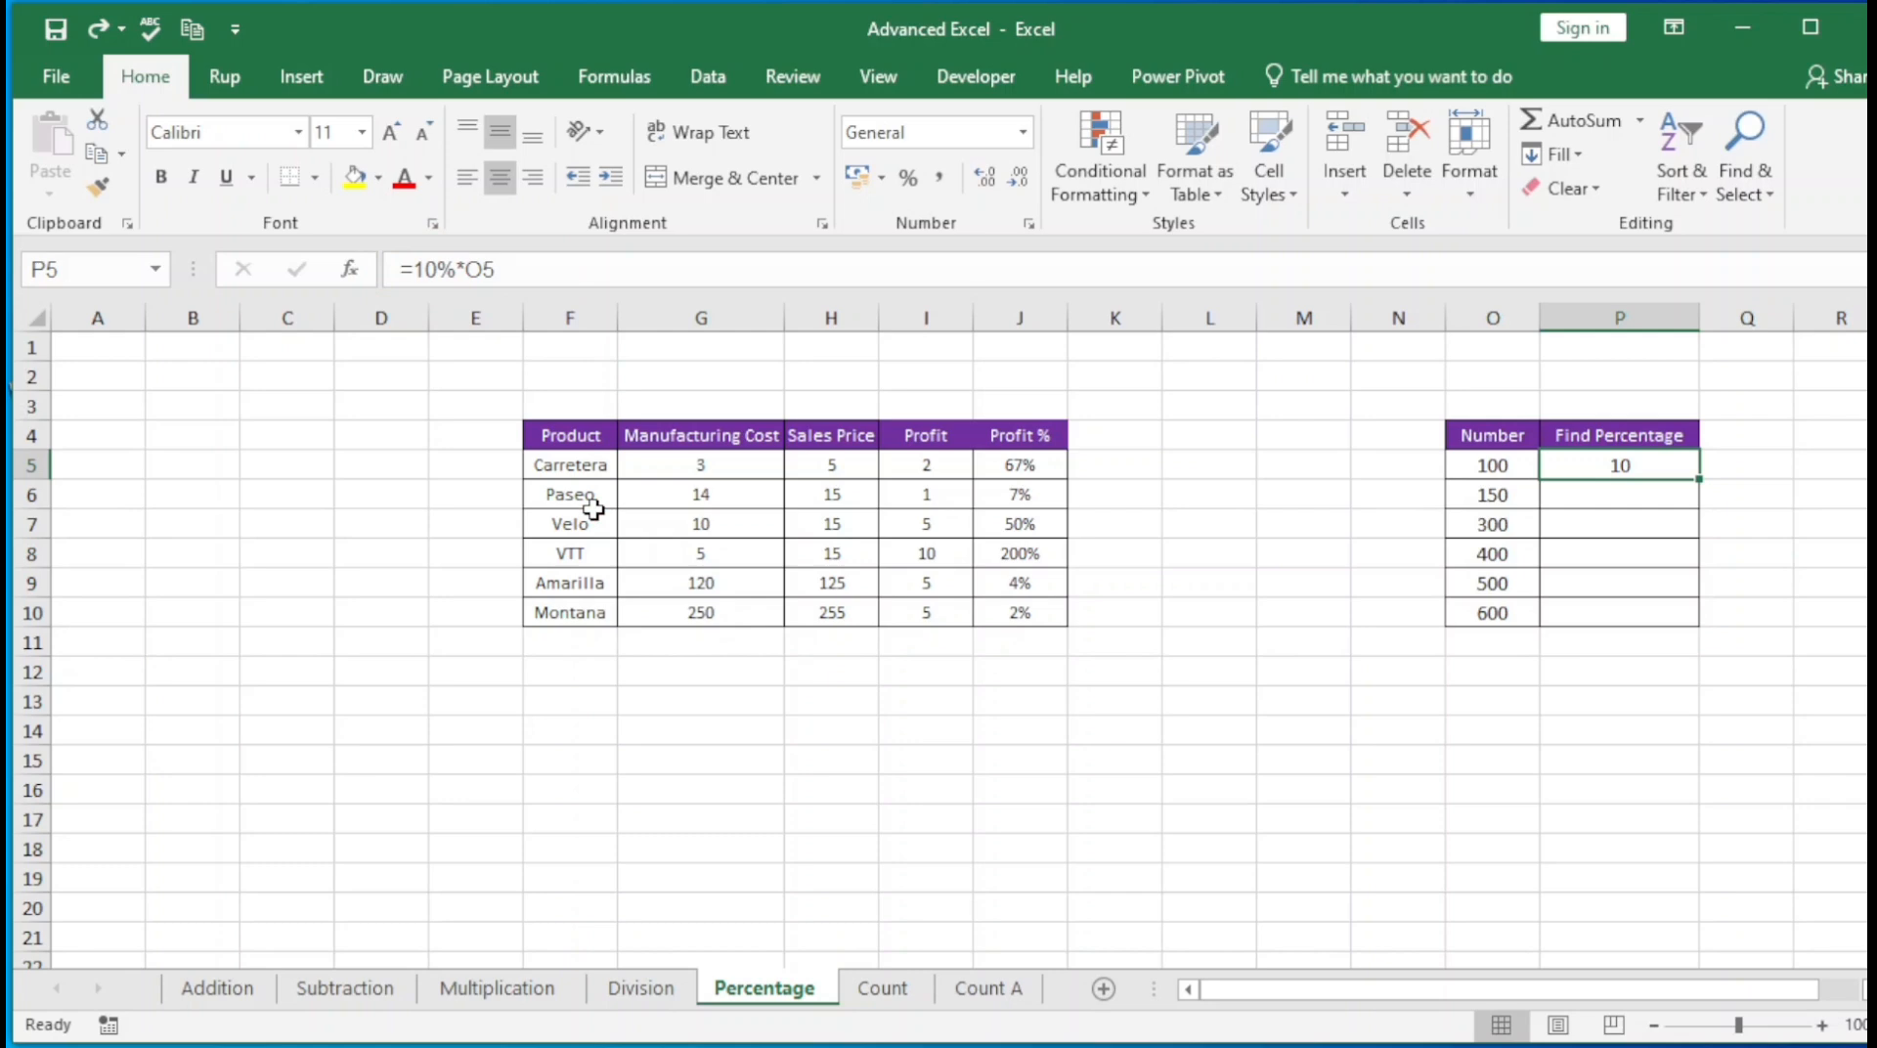
Clear P5 and enter the formula =10%*O5 to calculate 10% of the first number
{"action": "key", "text": "Delete"}
{"action": "type", "text": "="}
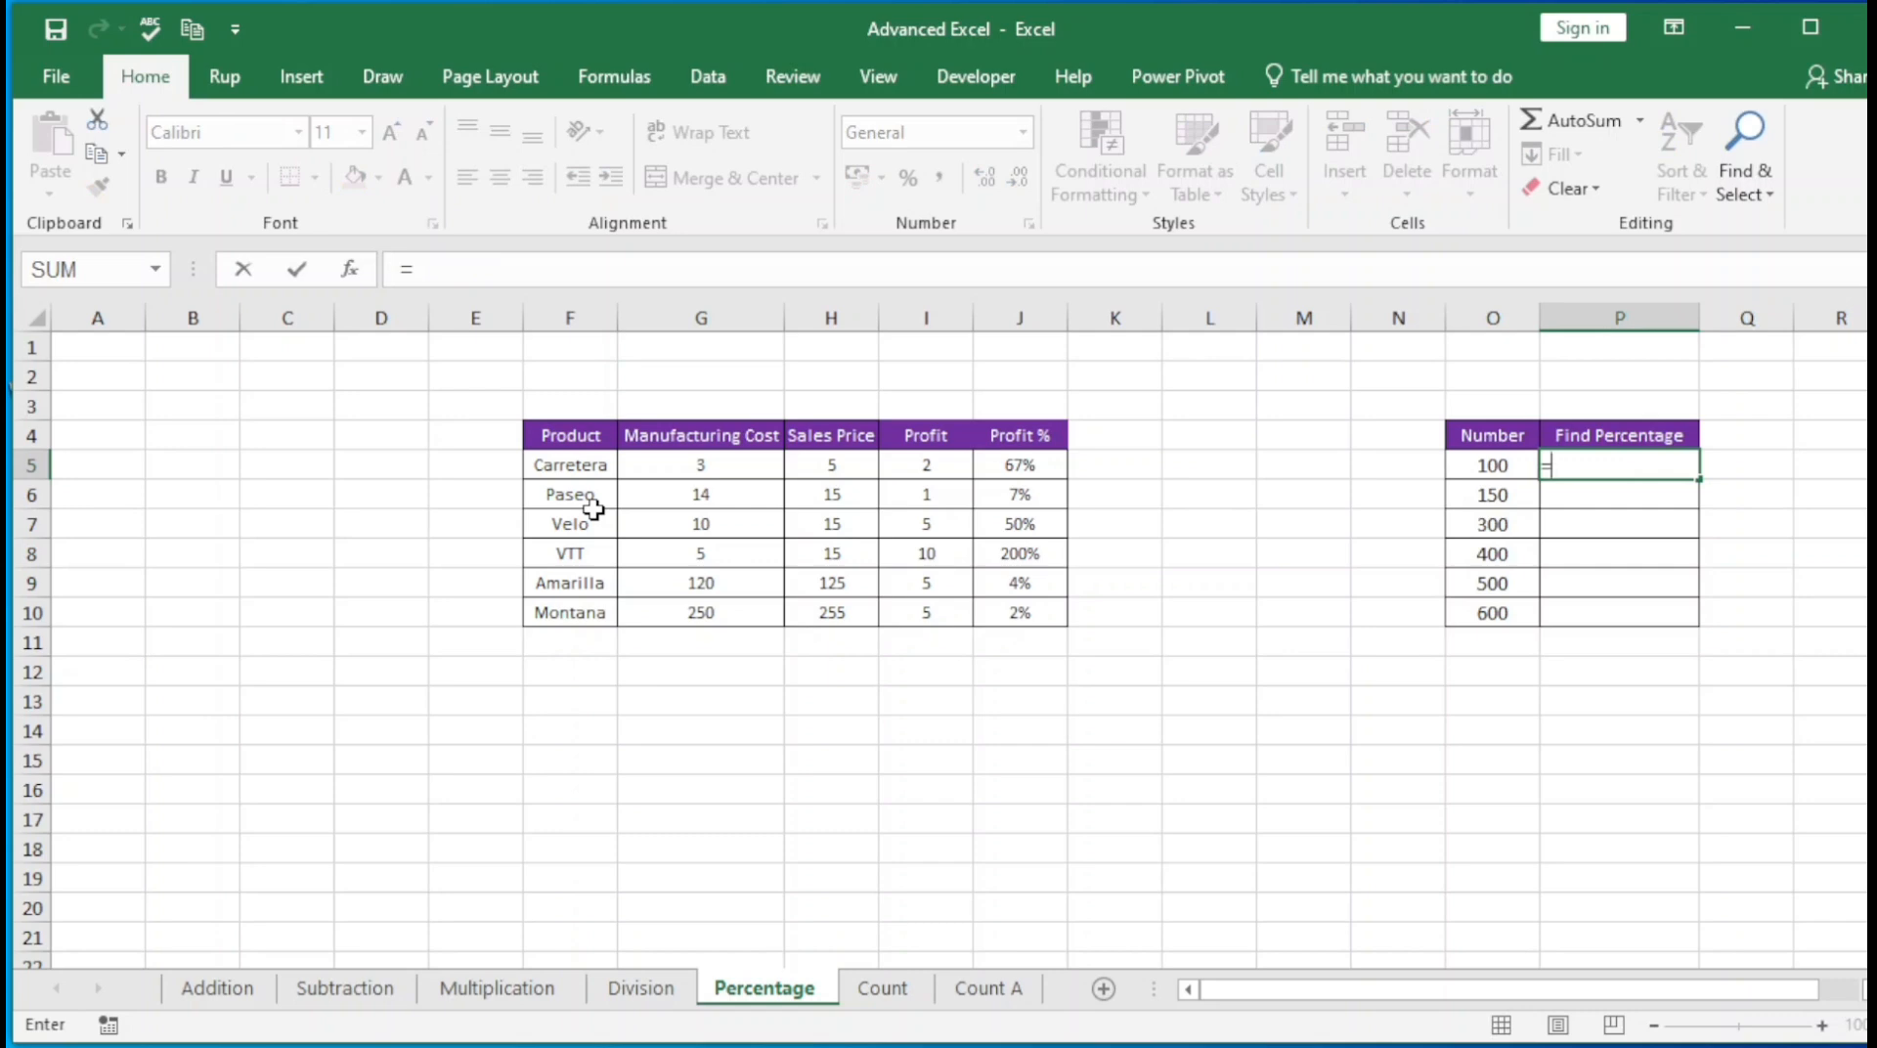
{"action": "type", "text": "10%"}
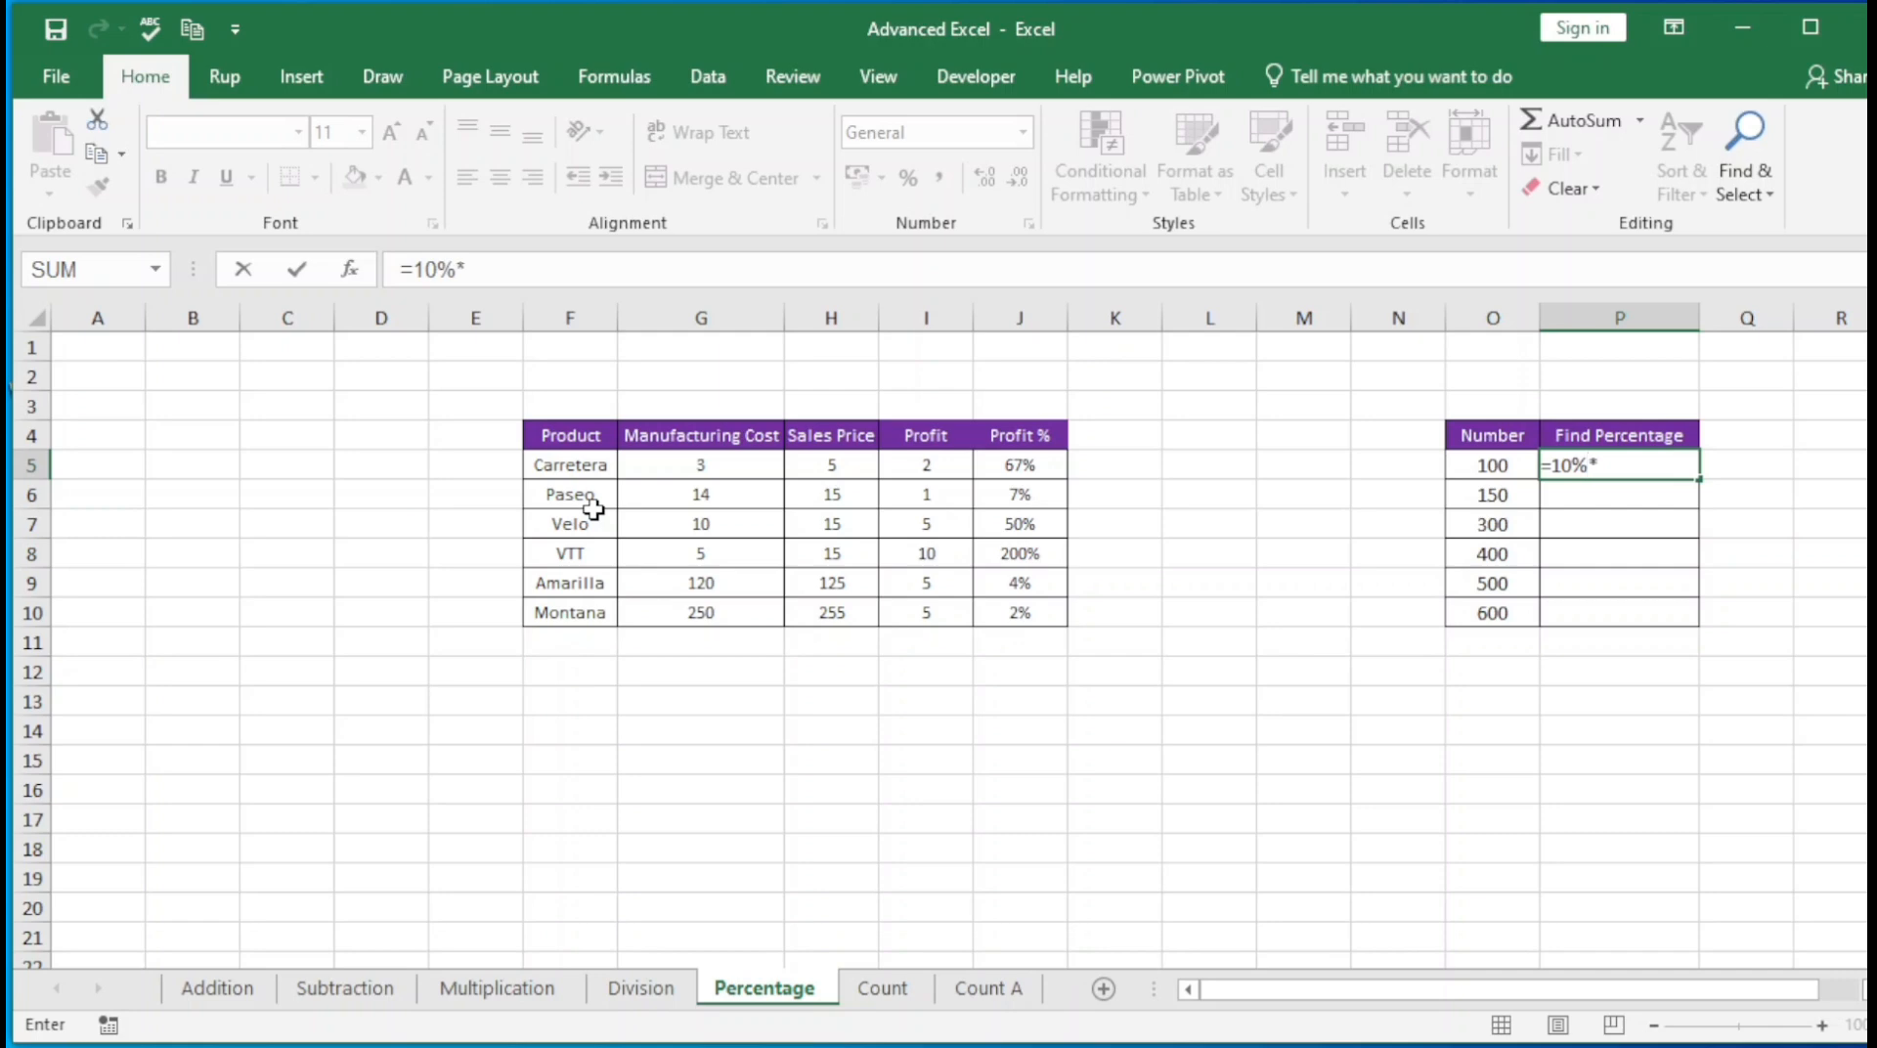
{"action": "type", "text": "*"}
{"action": "left_click", "coordinate": [1479, 456]}
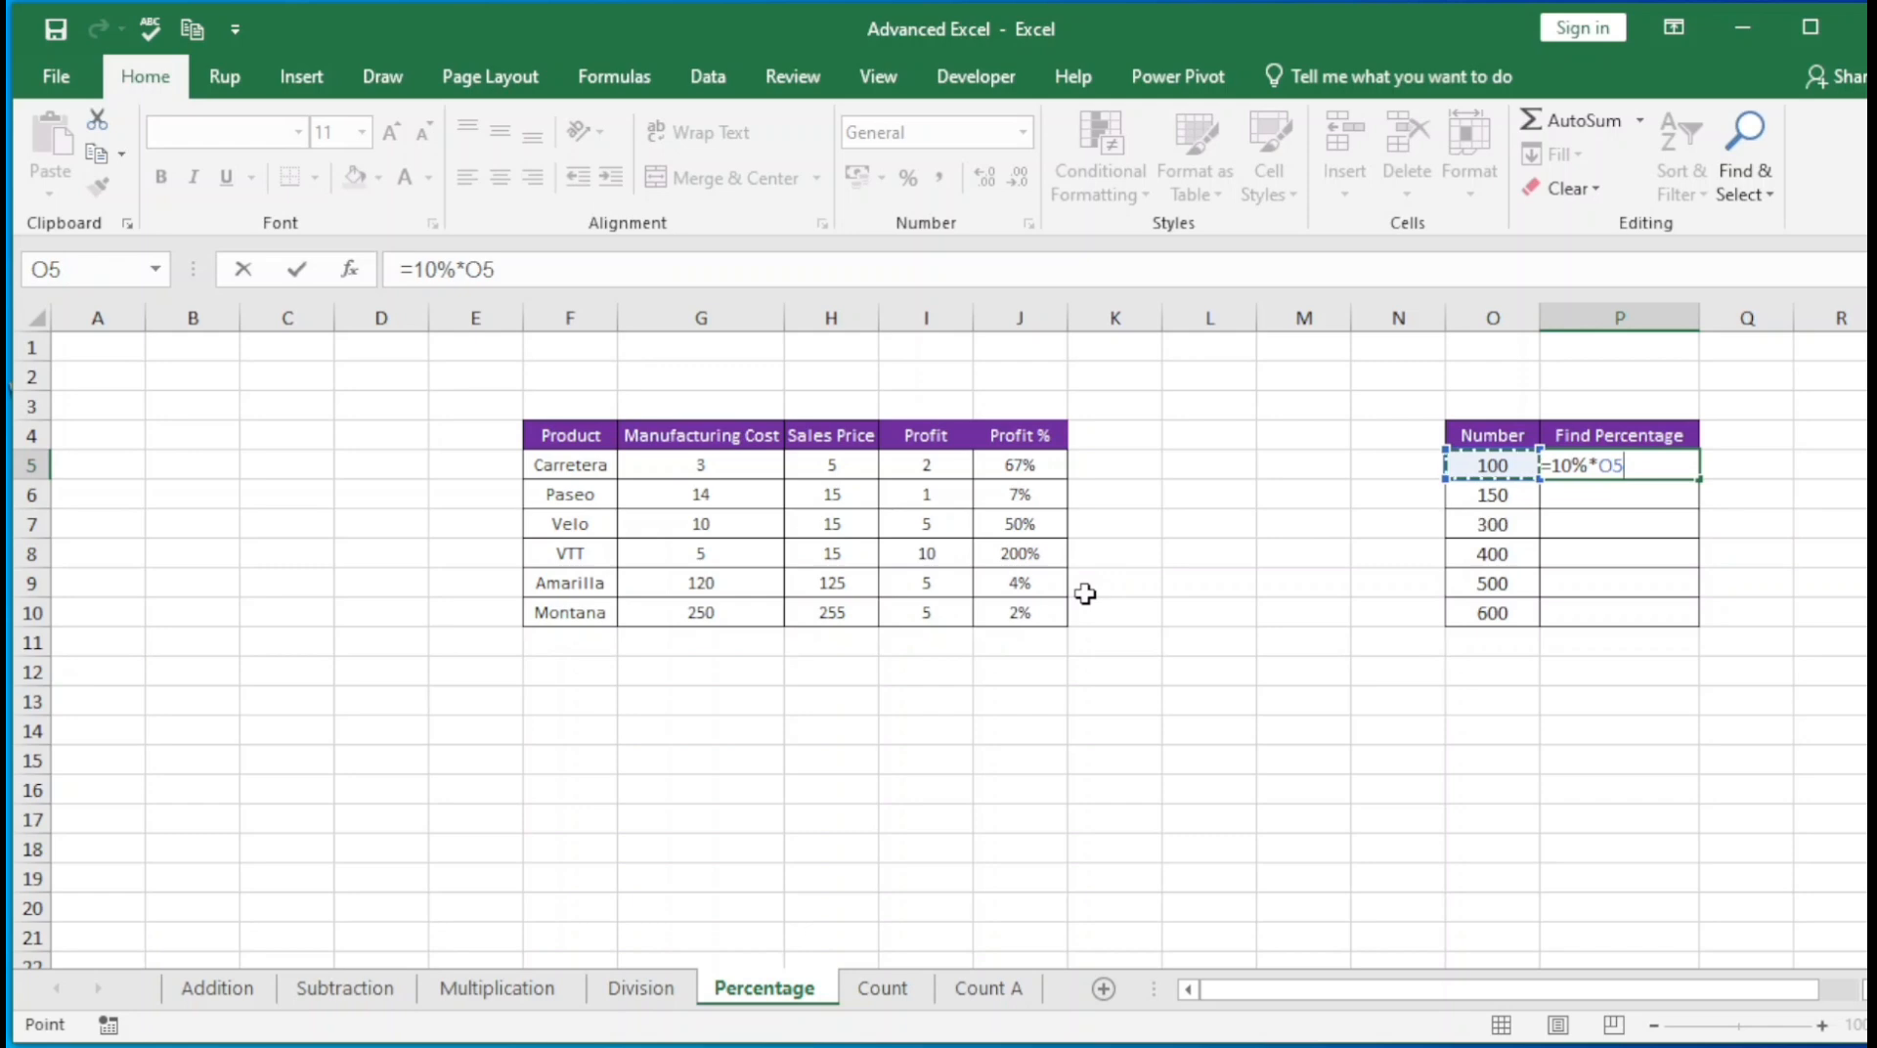
{"action": "key", "text": "ctrl+Return"}
Set the first value of the Number column, in O5, to 90
{"action": "key", "text": "Left"}
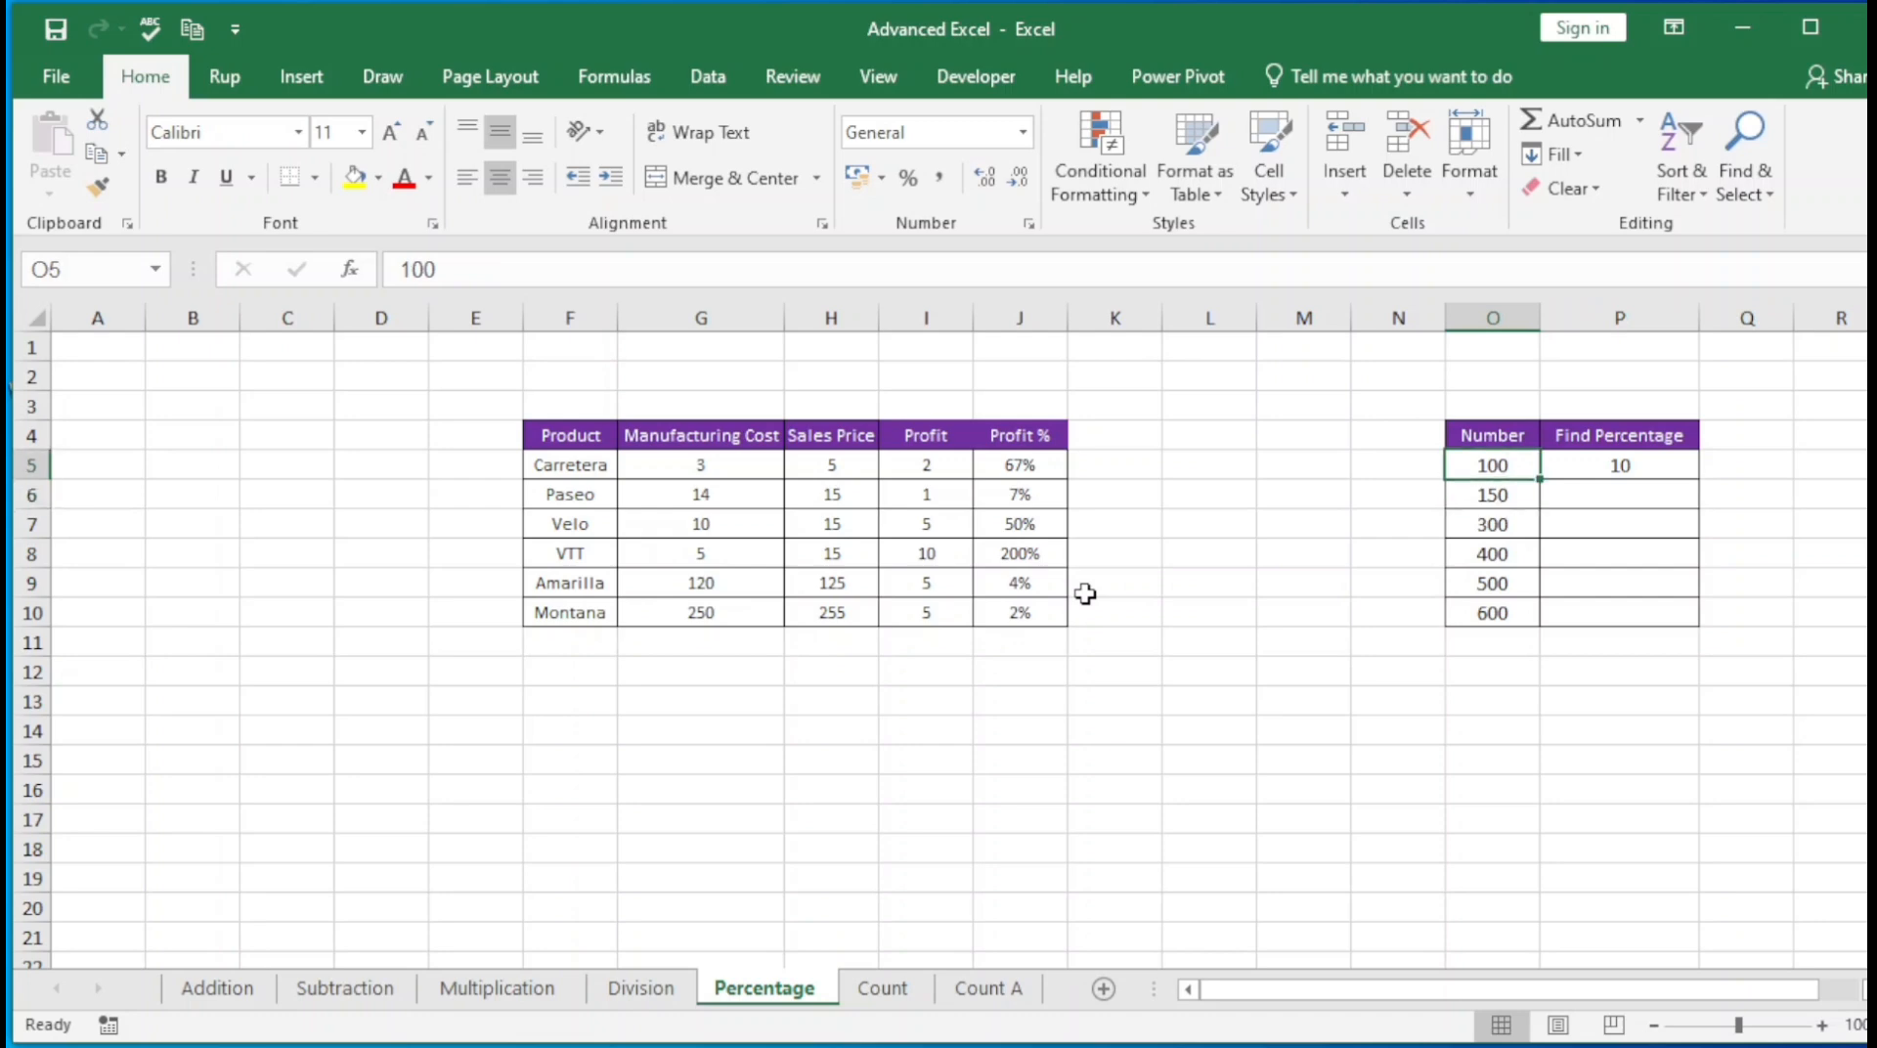
{"action": "type", "text": "90"}
{"action": "key", "text": "Return"}
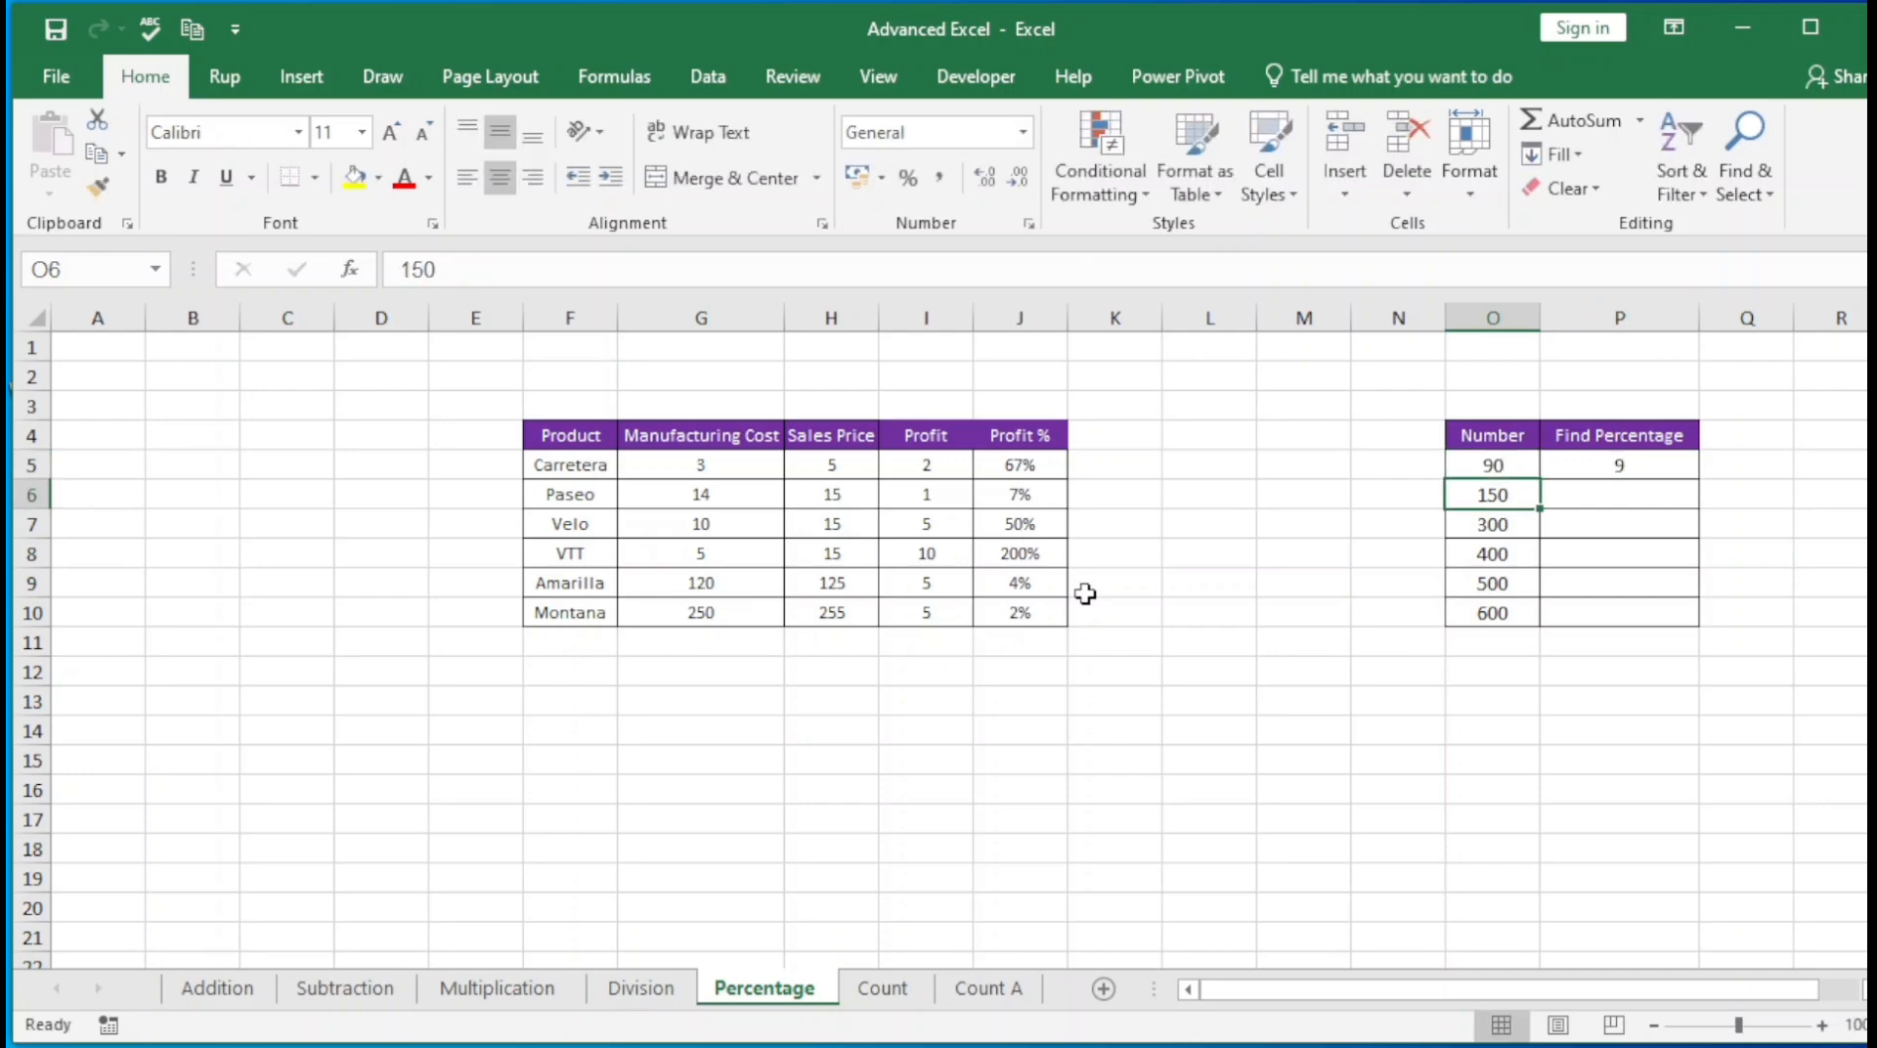
{"action": "key", "text": "Up"}
Select P5:P10 and use Fill Down to copy the 10% formula to all remaining numbers
{"action": "key", "text": "ctrl+Down"}
{"action": "key", "text": "Right"}
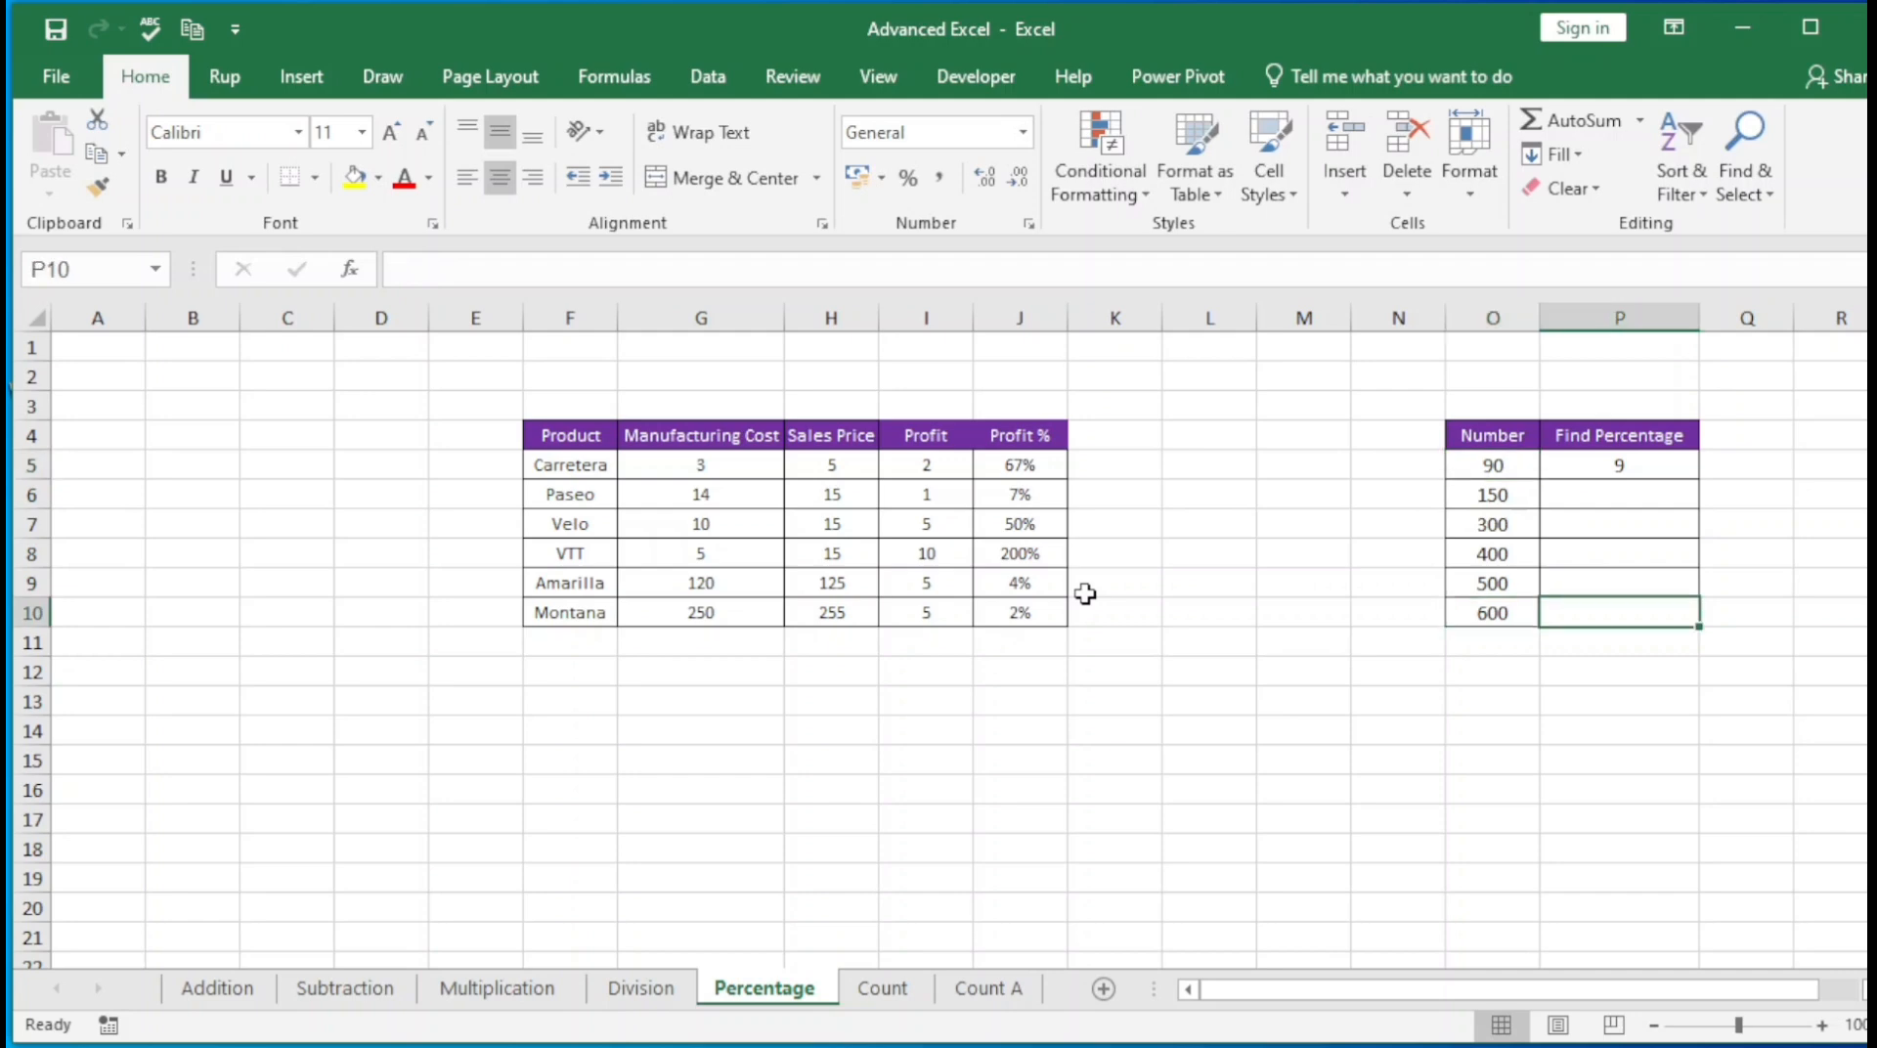
{"action": "key", "text": "ctrl+shift+Up"}
{"action": "key", "text": "ctrl+d"}
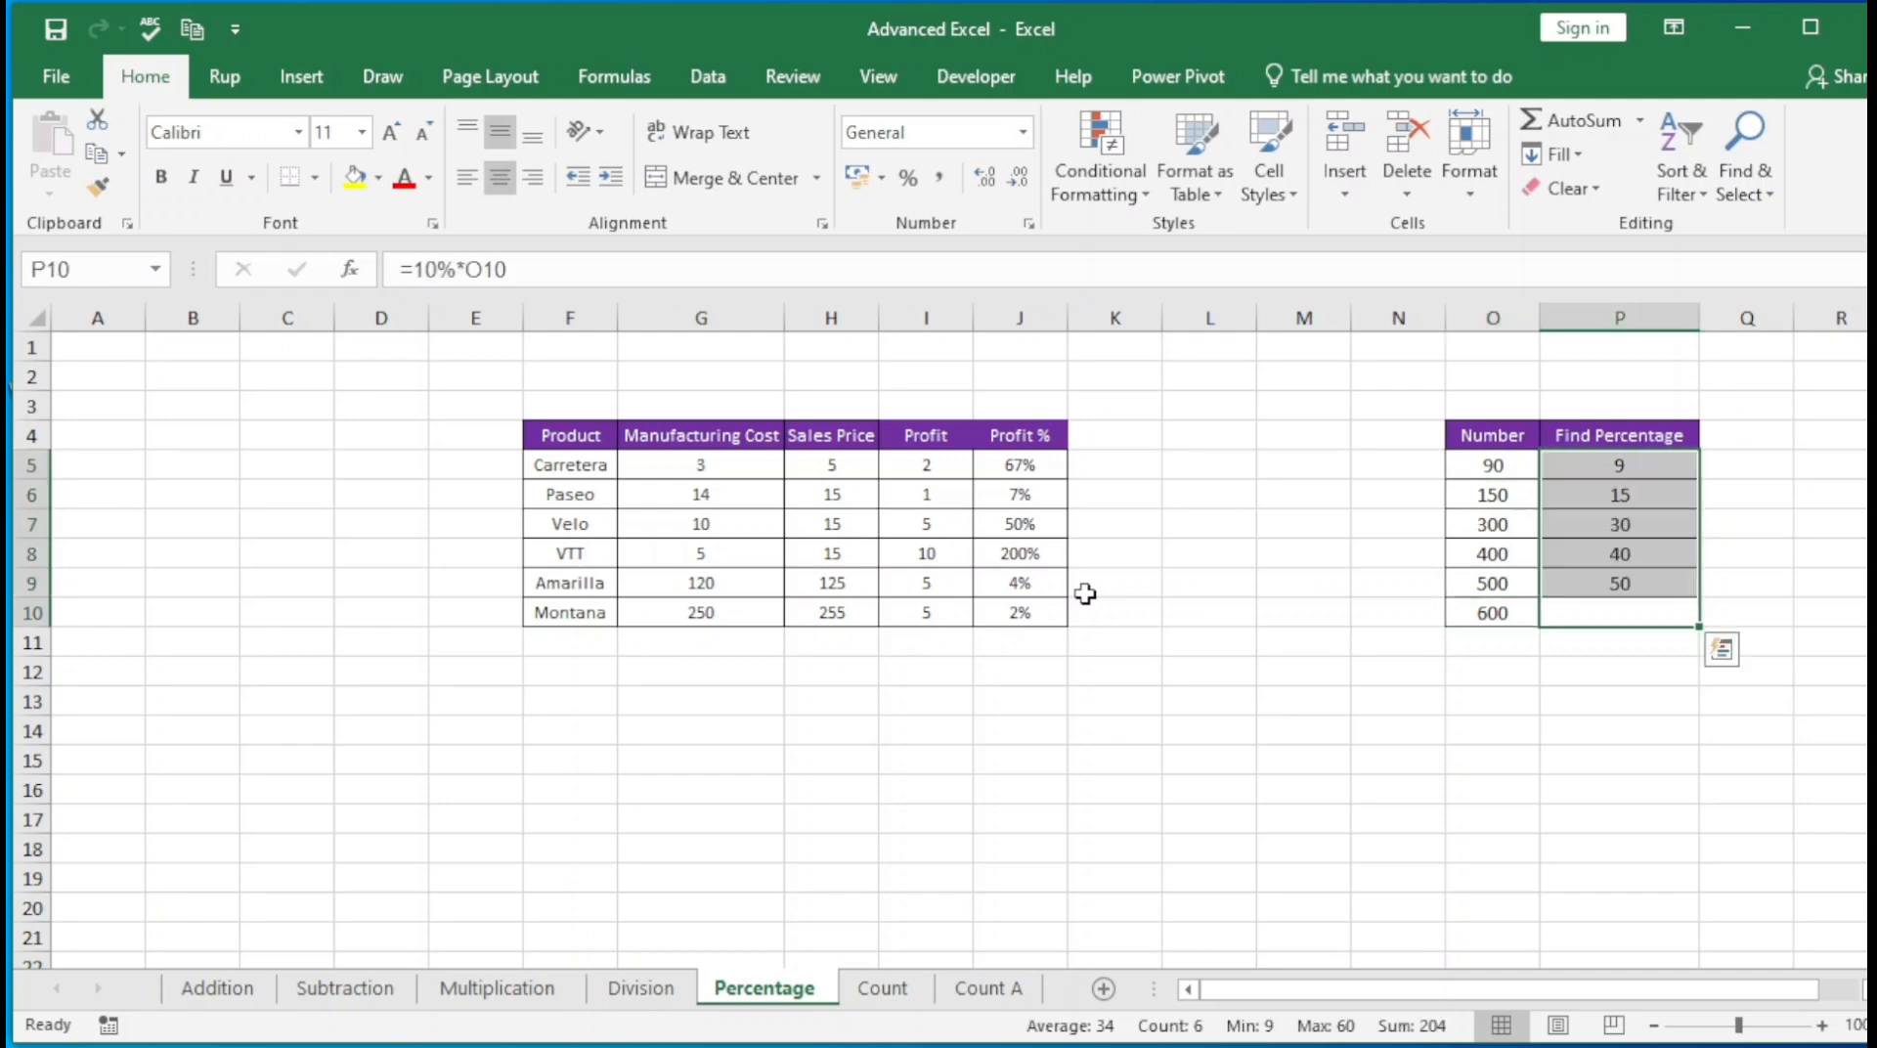
{"action": "key", "text": "Up"}
{"action": "key", "text": "Down"}
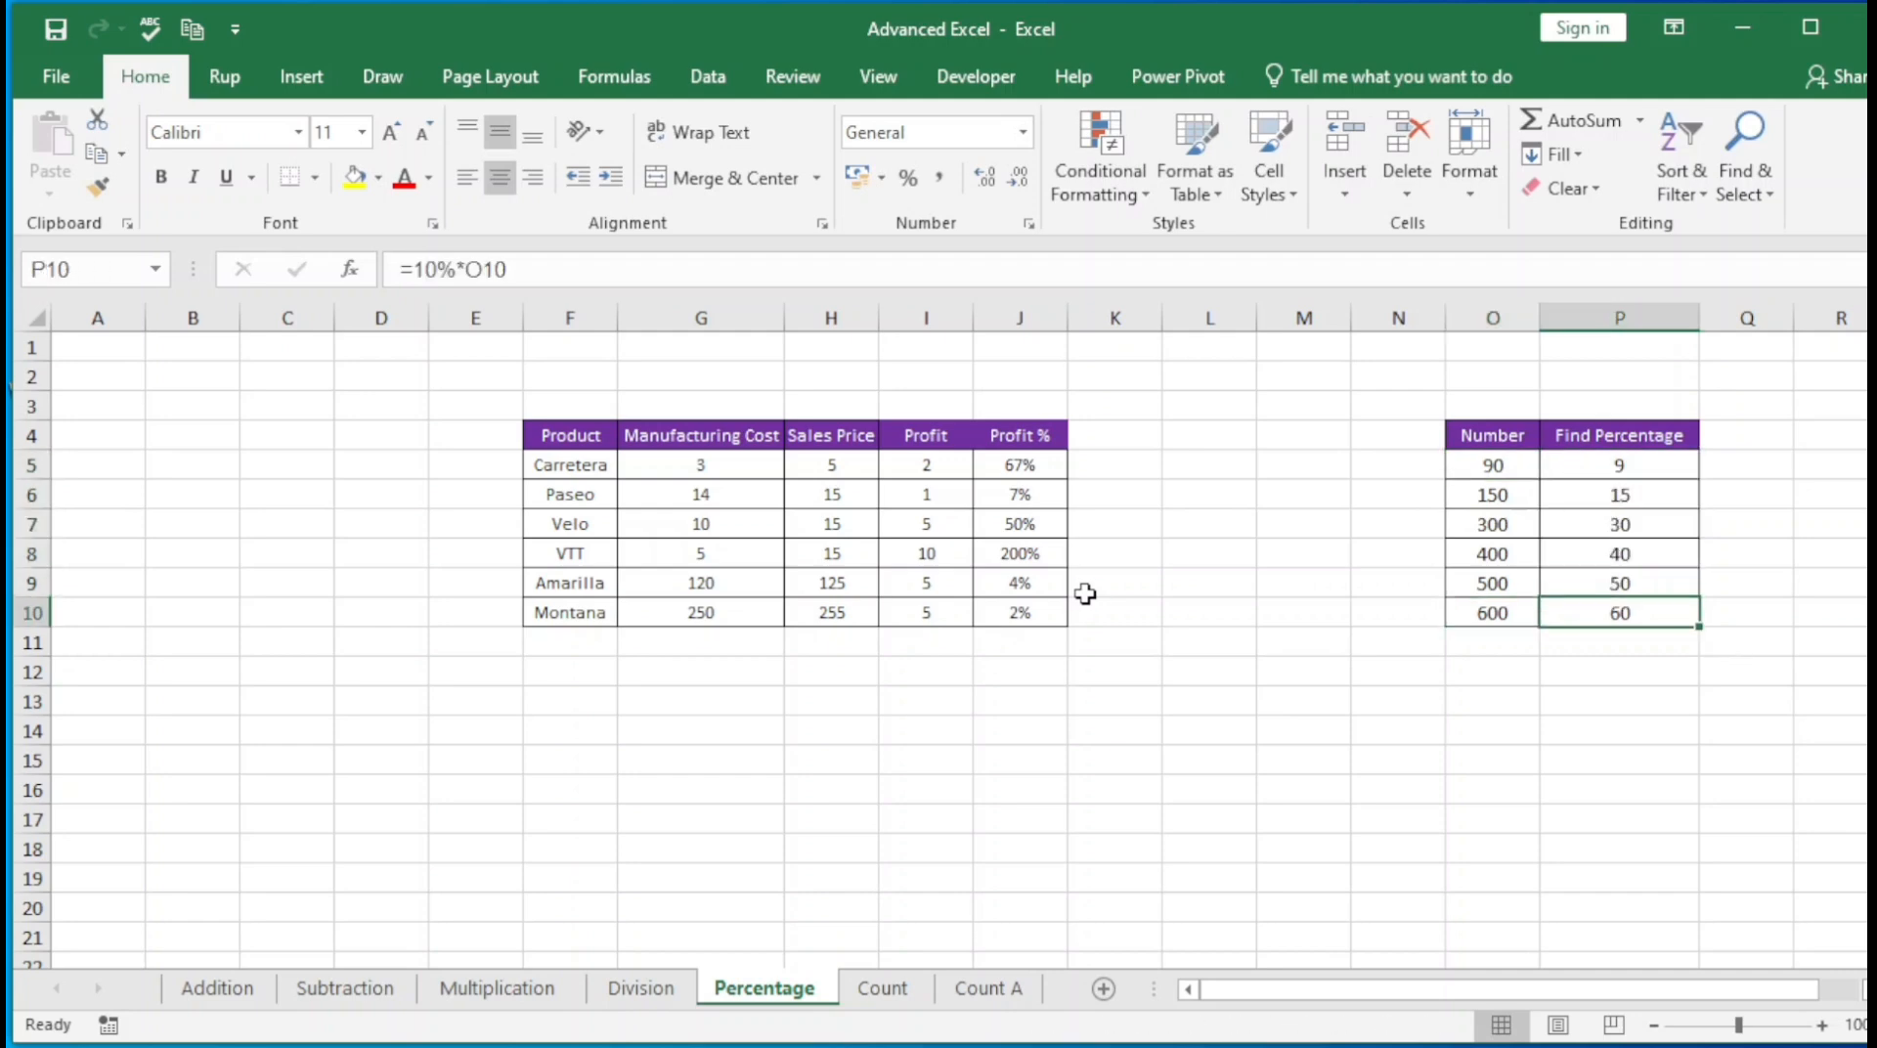
Review the formulas and results in the Find Percentage column from P5 down to P10
{"action": "key", "text": "ctrl+Up"}
{"action": "key", "text": "Down"}
{"action": "key", "text": "Down"}
{"action": "key", "text": "Up"}
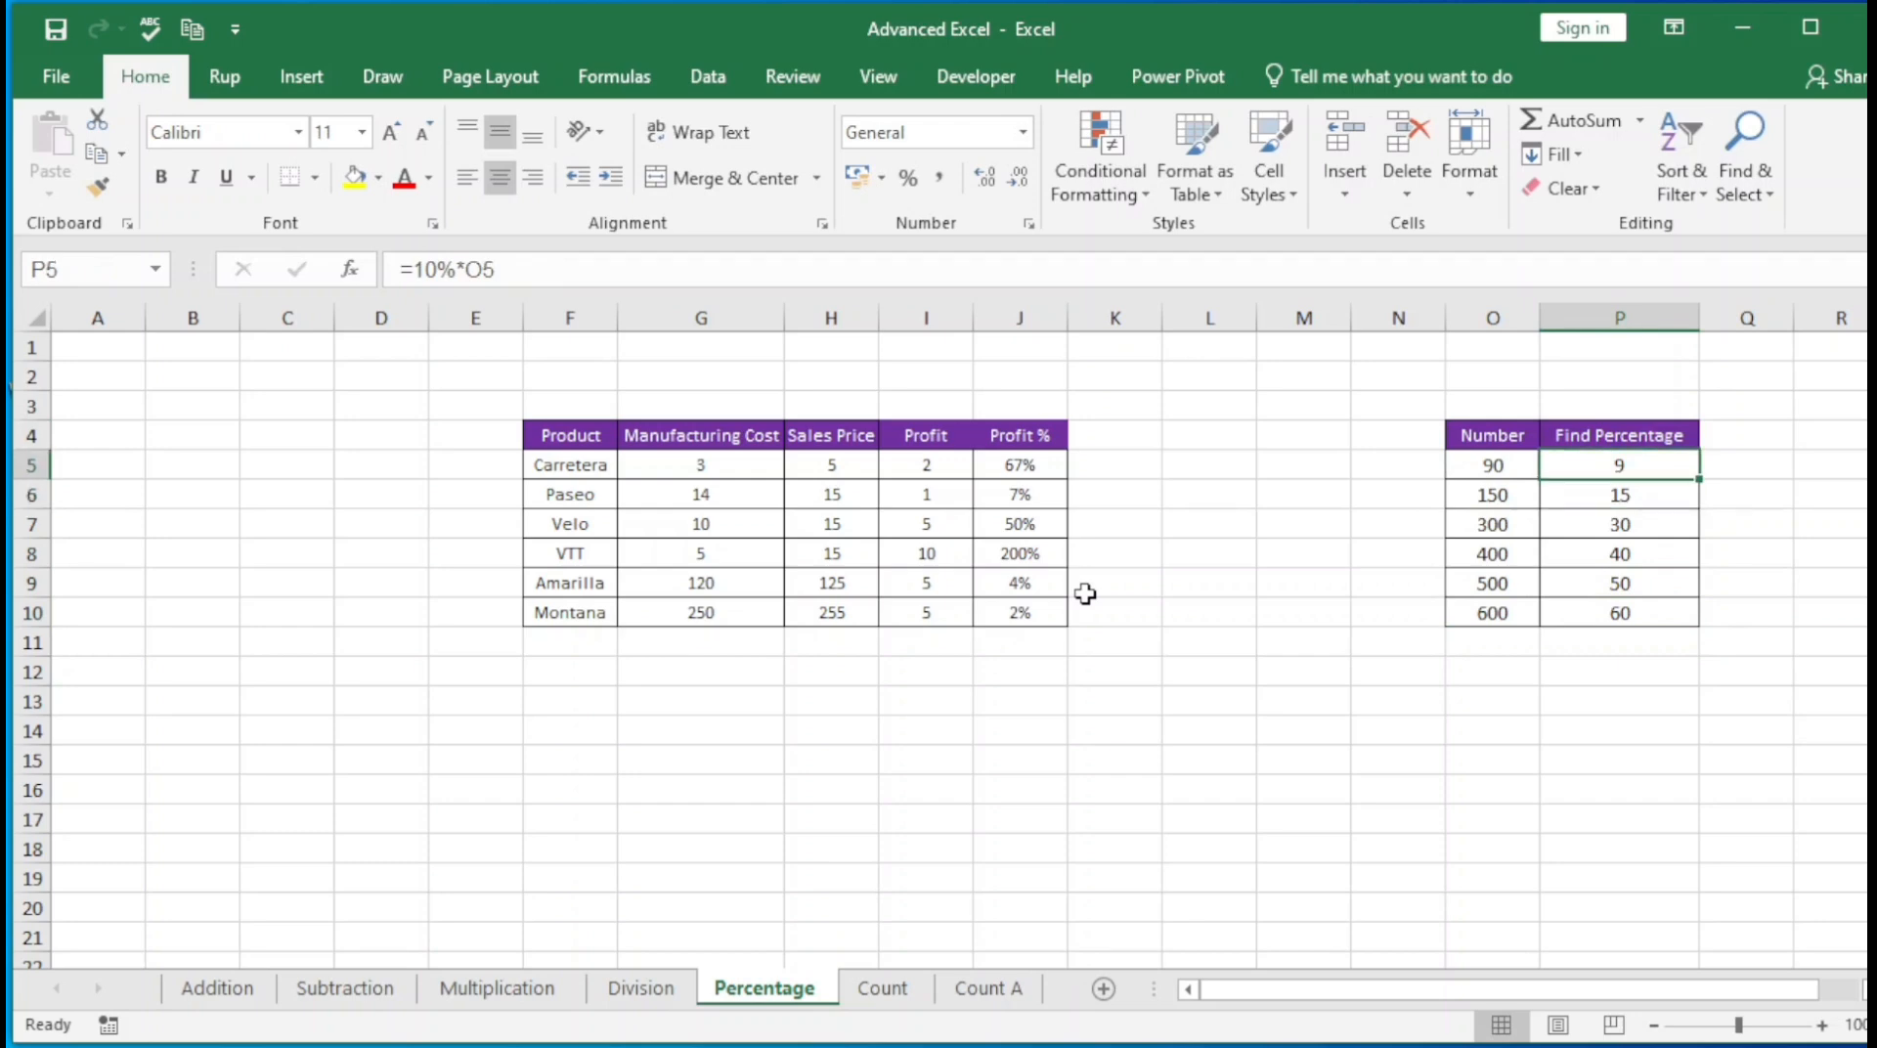
{"action": "key", "text": "Down"}
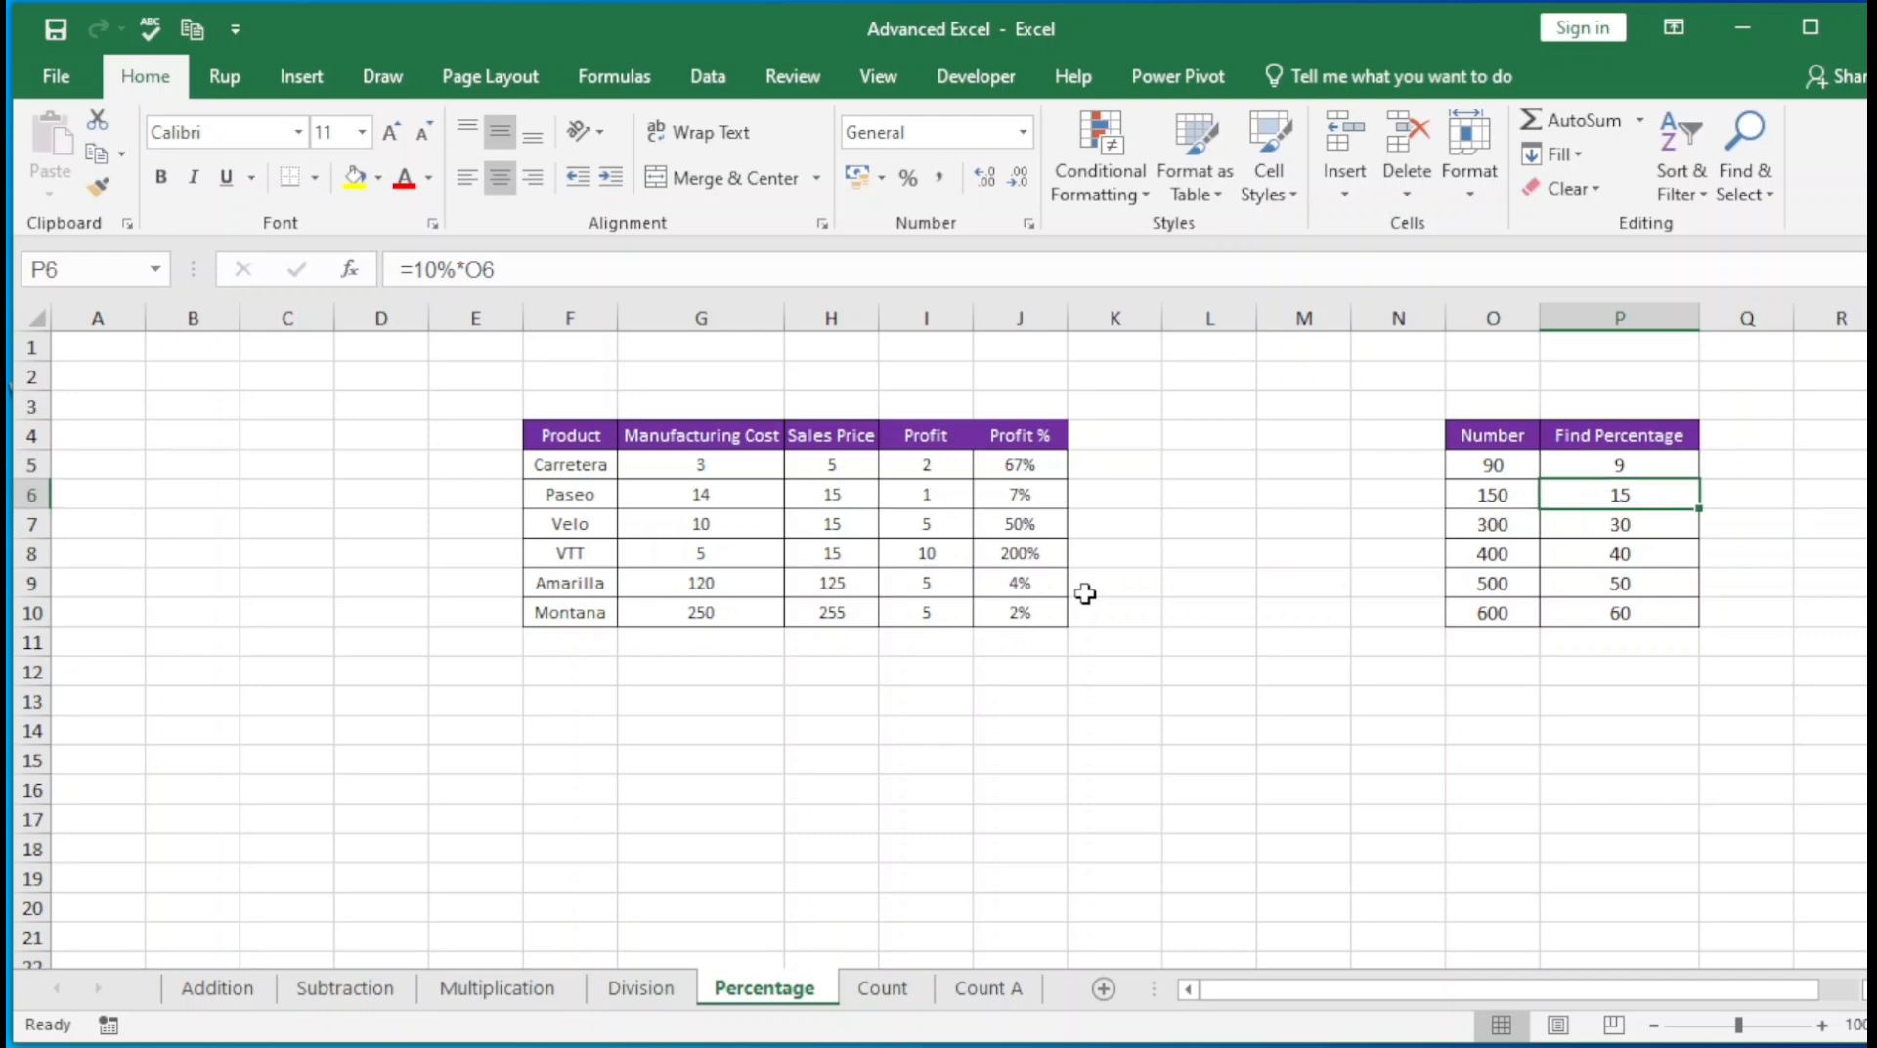
{"action": "key", "text": "Up"}
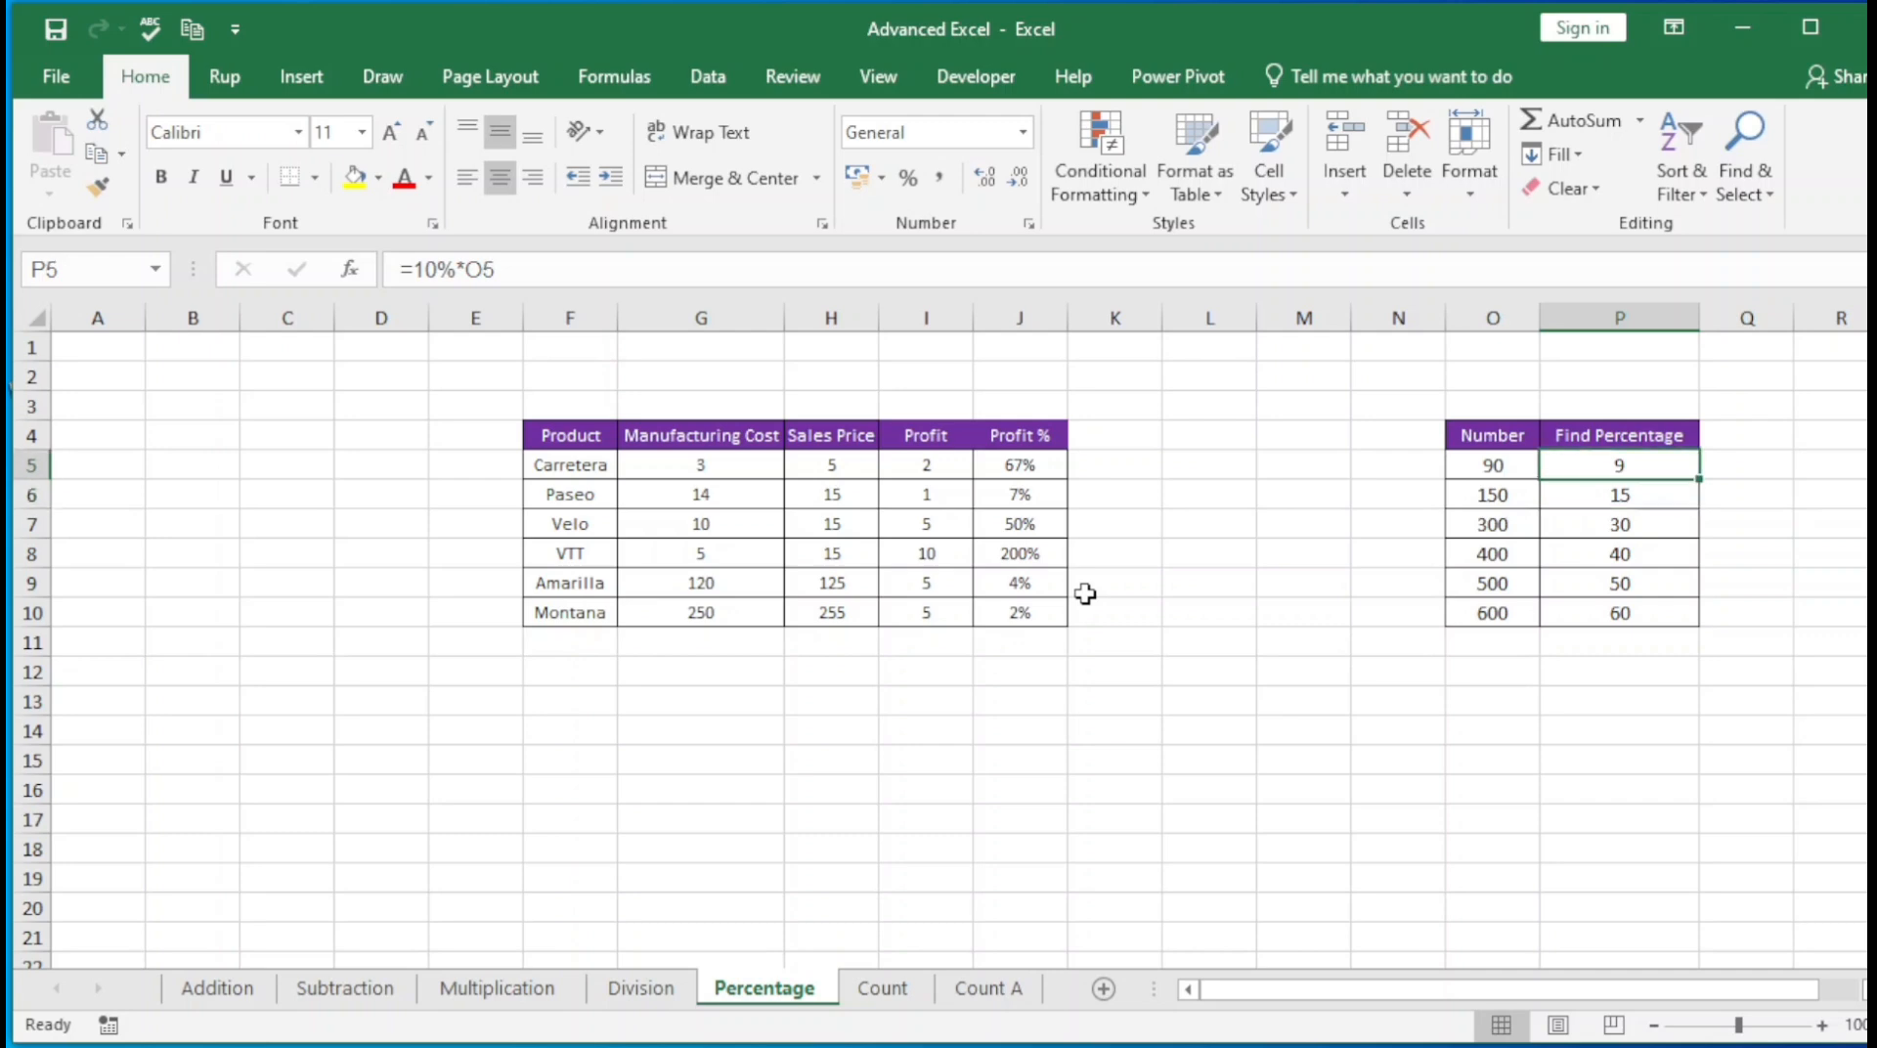
{"action": "key", "text": "Down"}
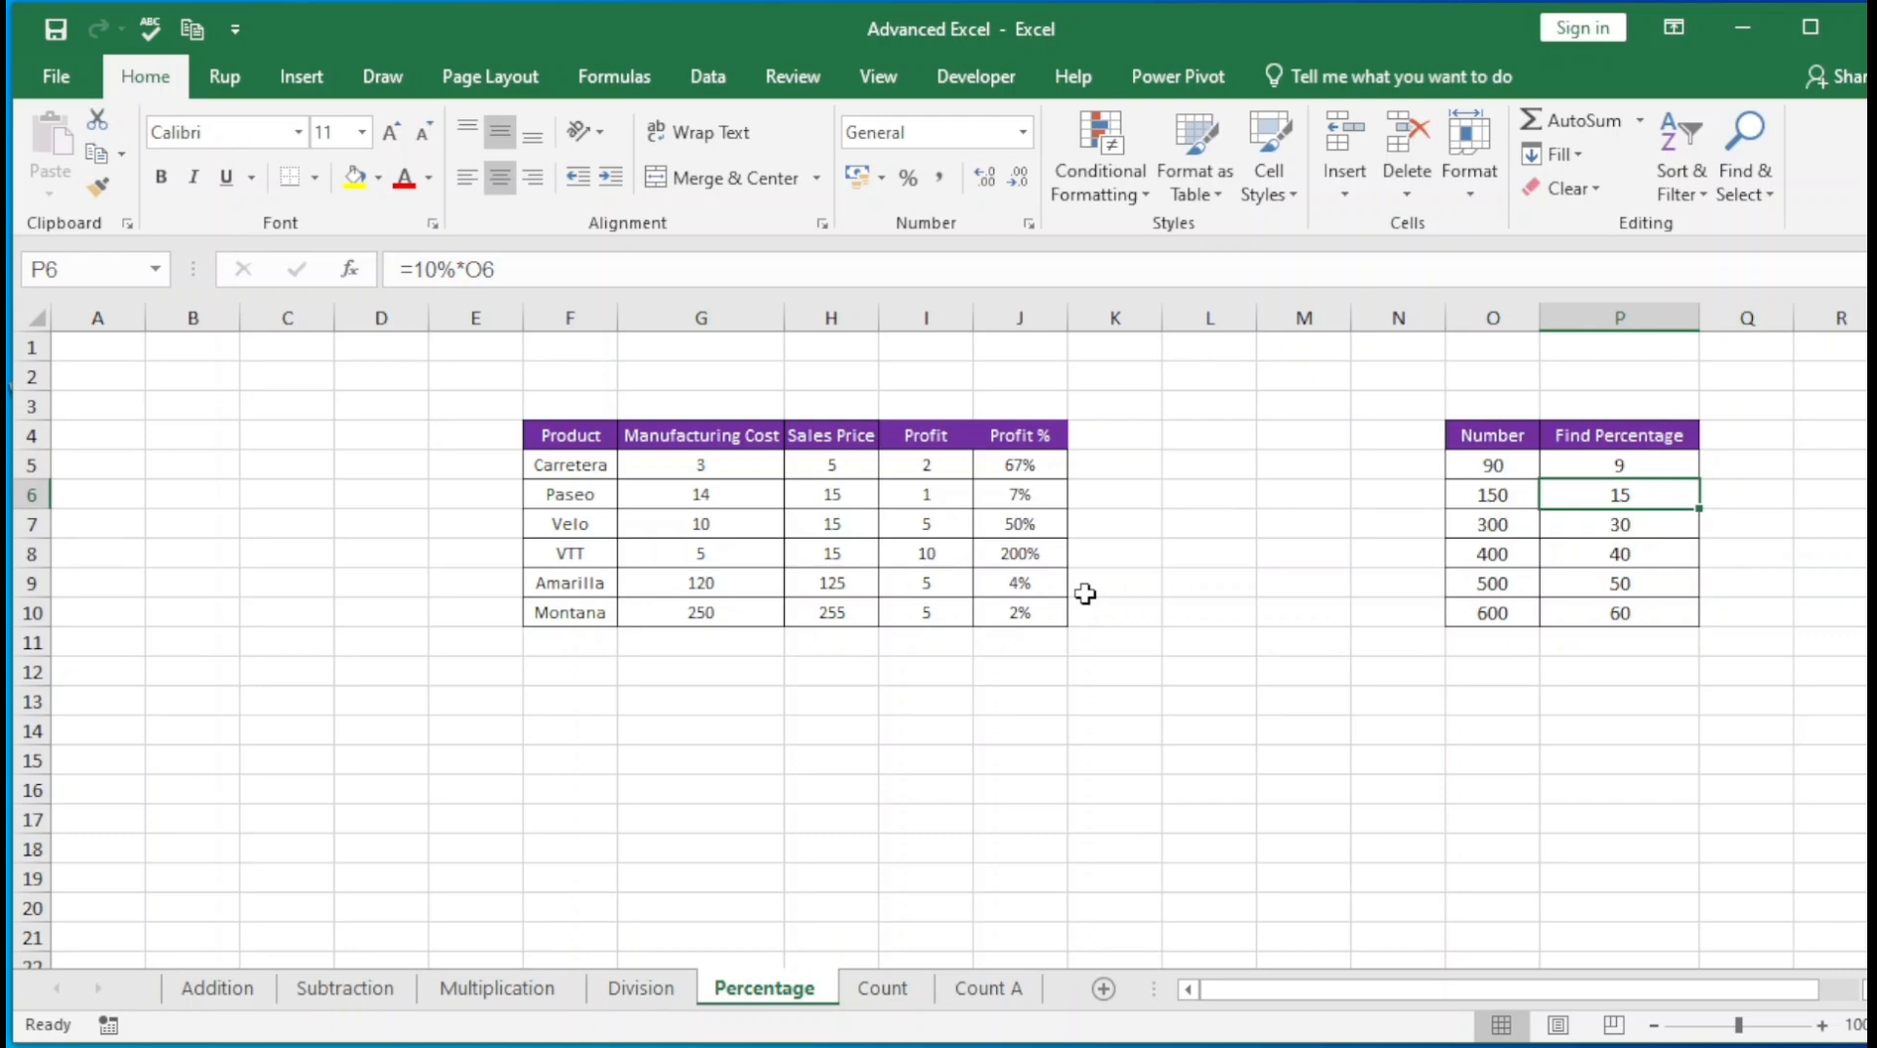
{"action": "key", "text": "Up"}
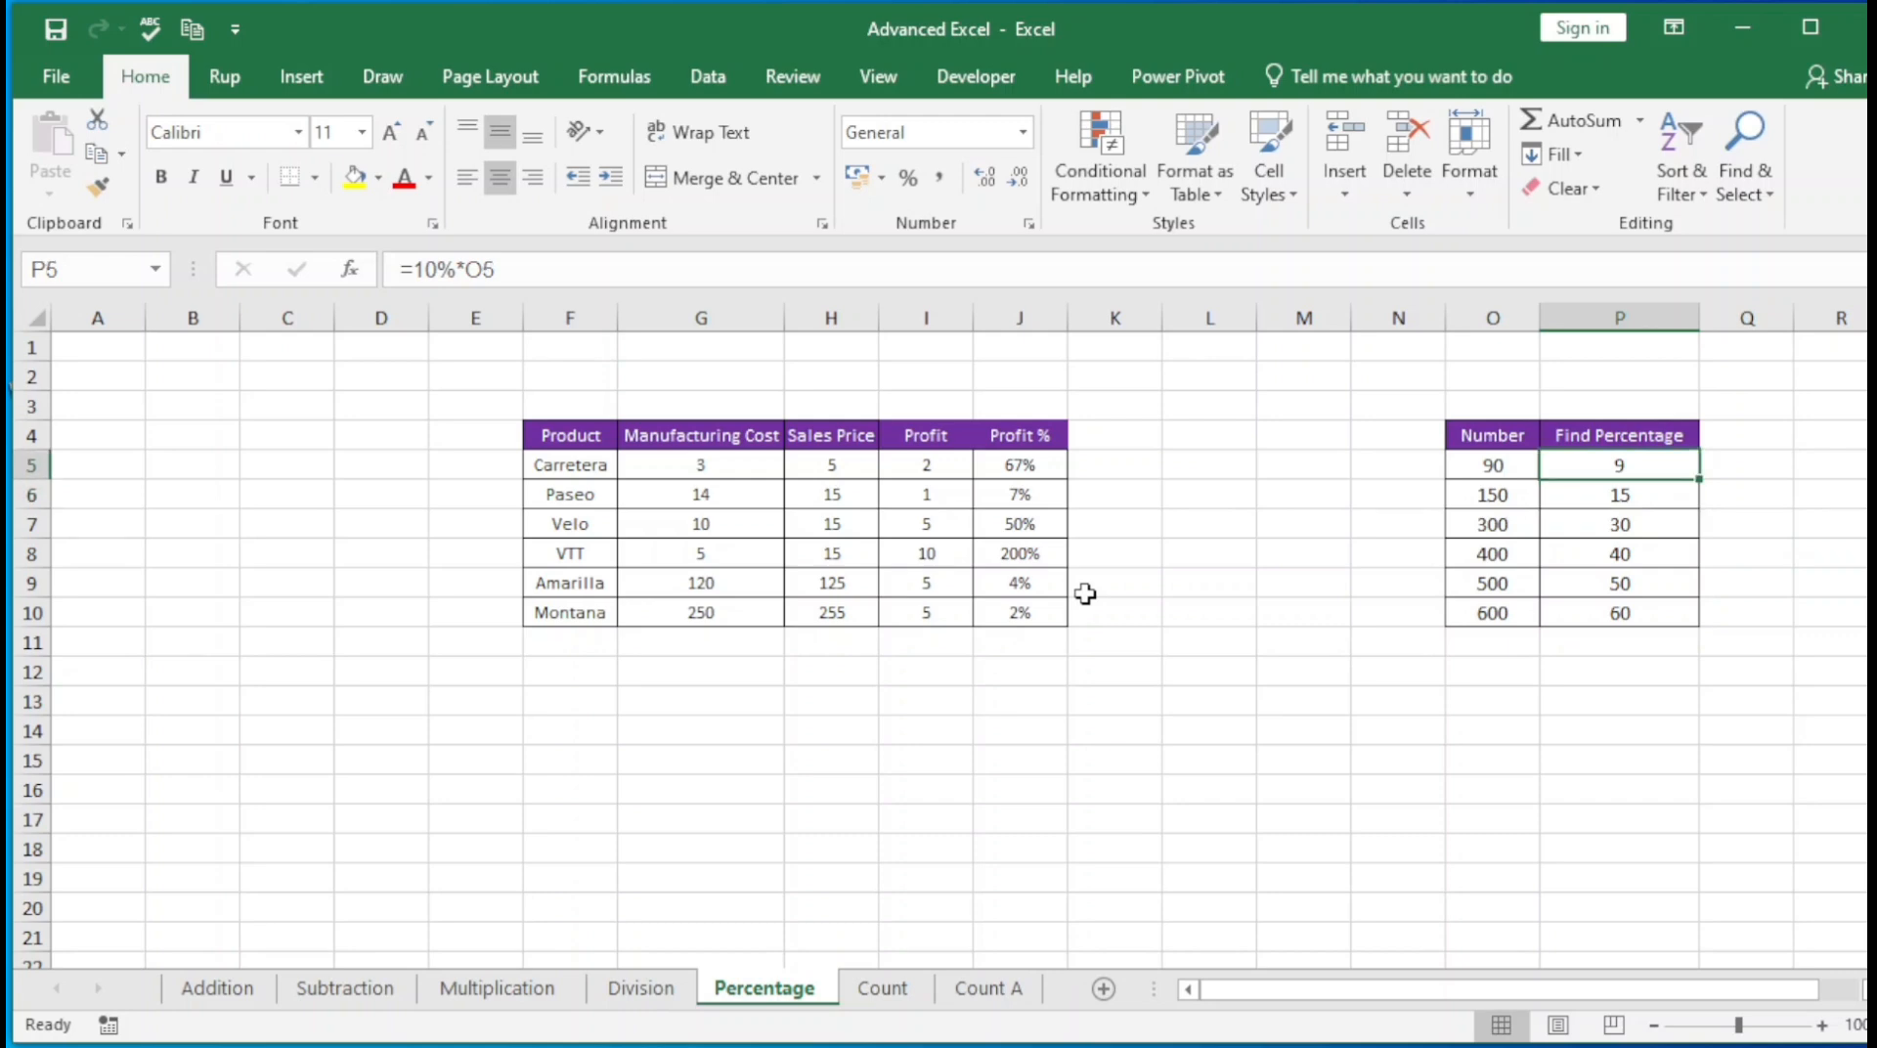
{"action": "key", "text": "Down"}
{"action": "key", "text": "Down"}
{"action": "key", "text": "Down"}
{"action": "key", "text": "Down"}
{"action": "key", "text": "Down"}
{"action": "key", "text": "Down"}
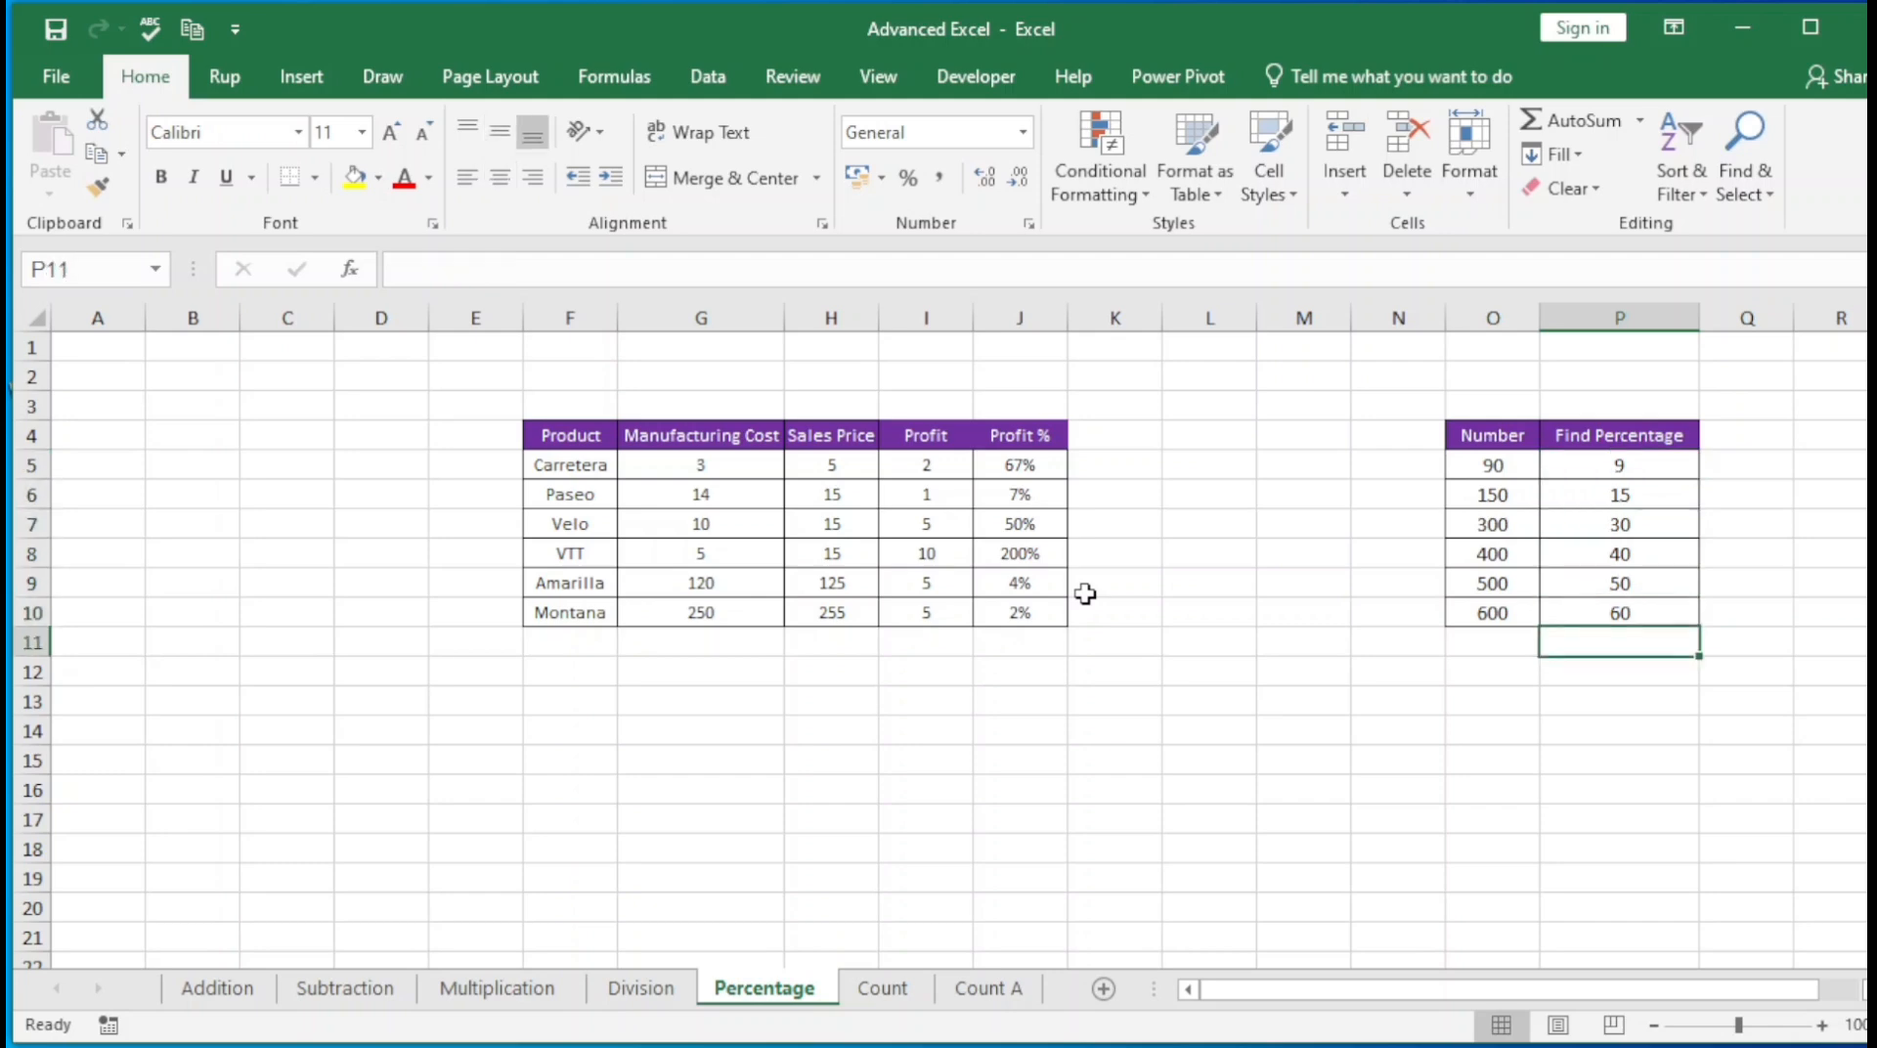
{"action": "key", "text": "Up"}
{"action": "key", "text": "Up"}
{"action": "key", "text": "Up"}
{"action": "key", "text": "Up"}
{"action": "key", "text": "Up"}
{"action": "key", "text": "Up"}
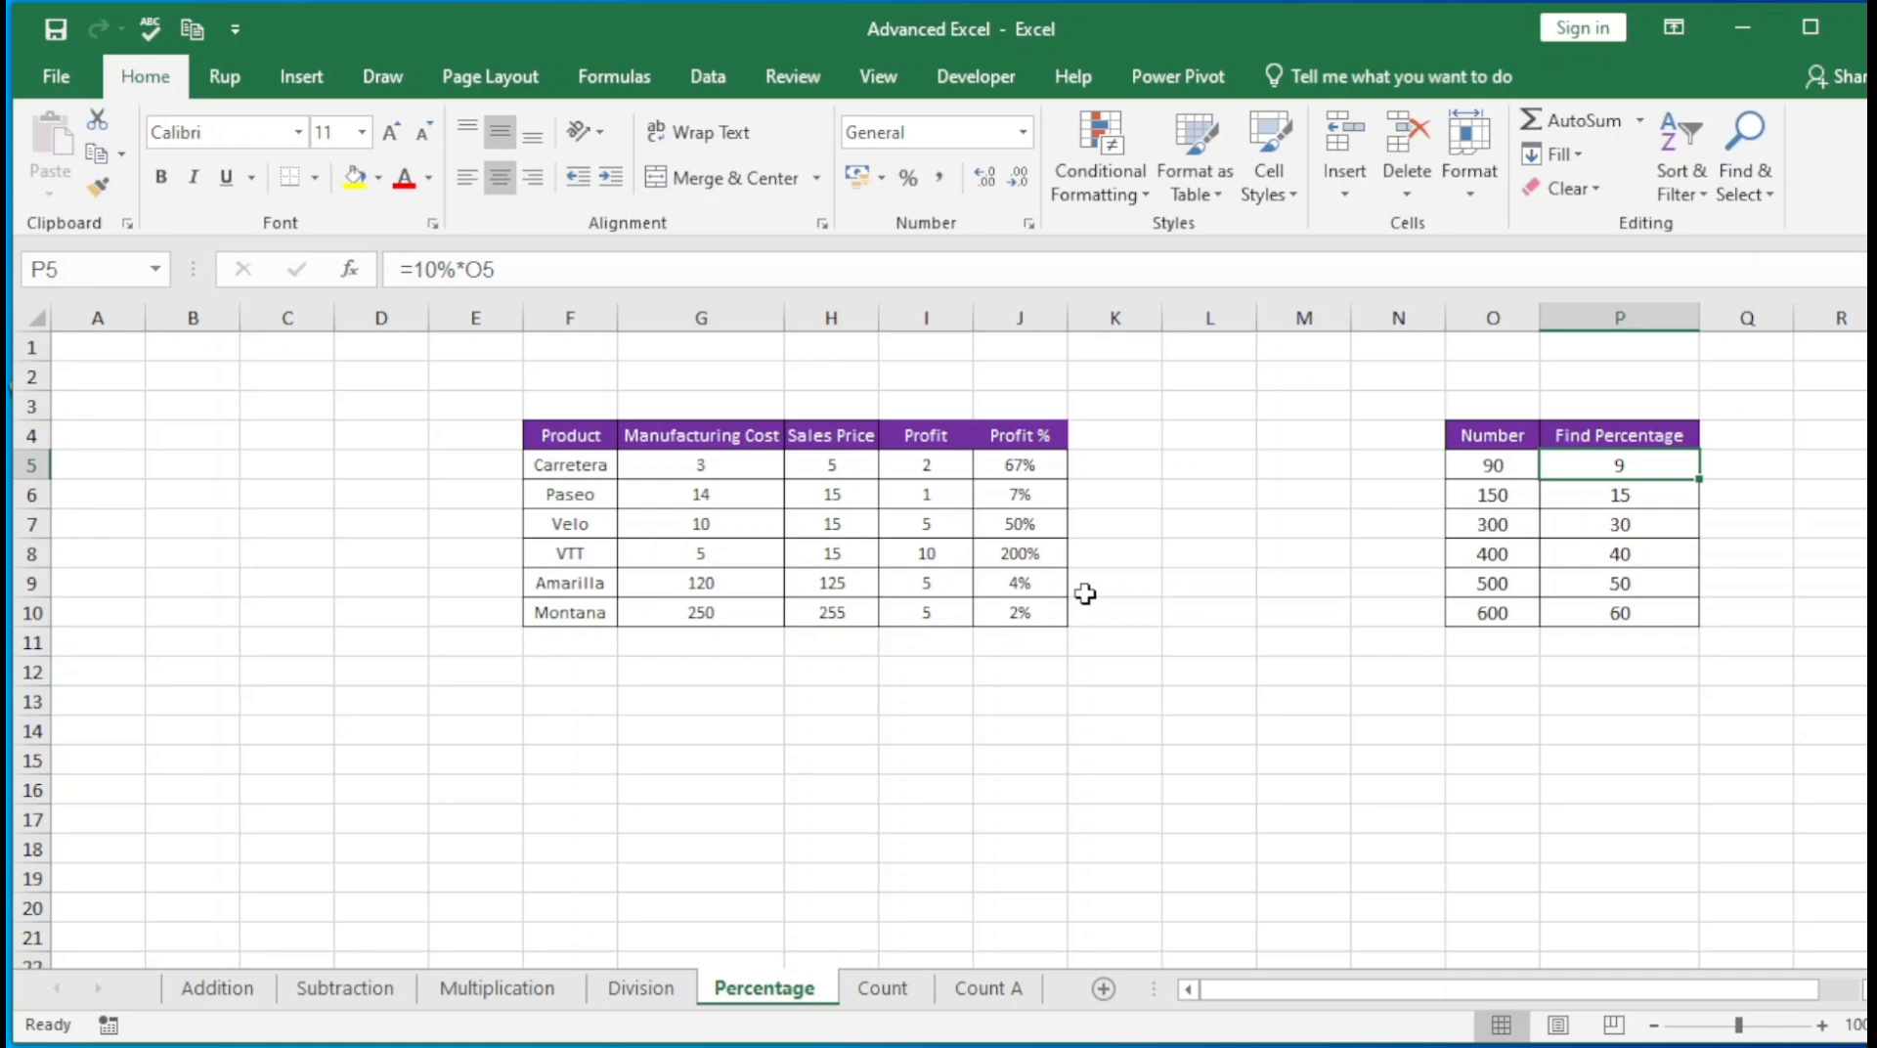
Set the third value of the Number column, in O7, to 200
{"action": "key", "text": "Down"}
{"action": "key", "text": "Down"}
{"action": "key", "text": "Down"}
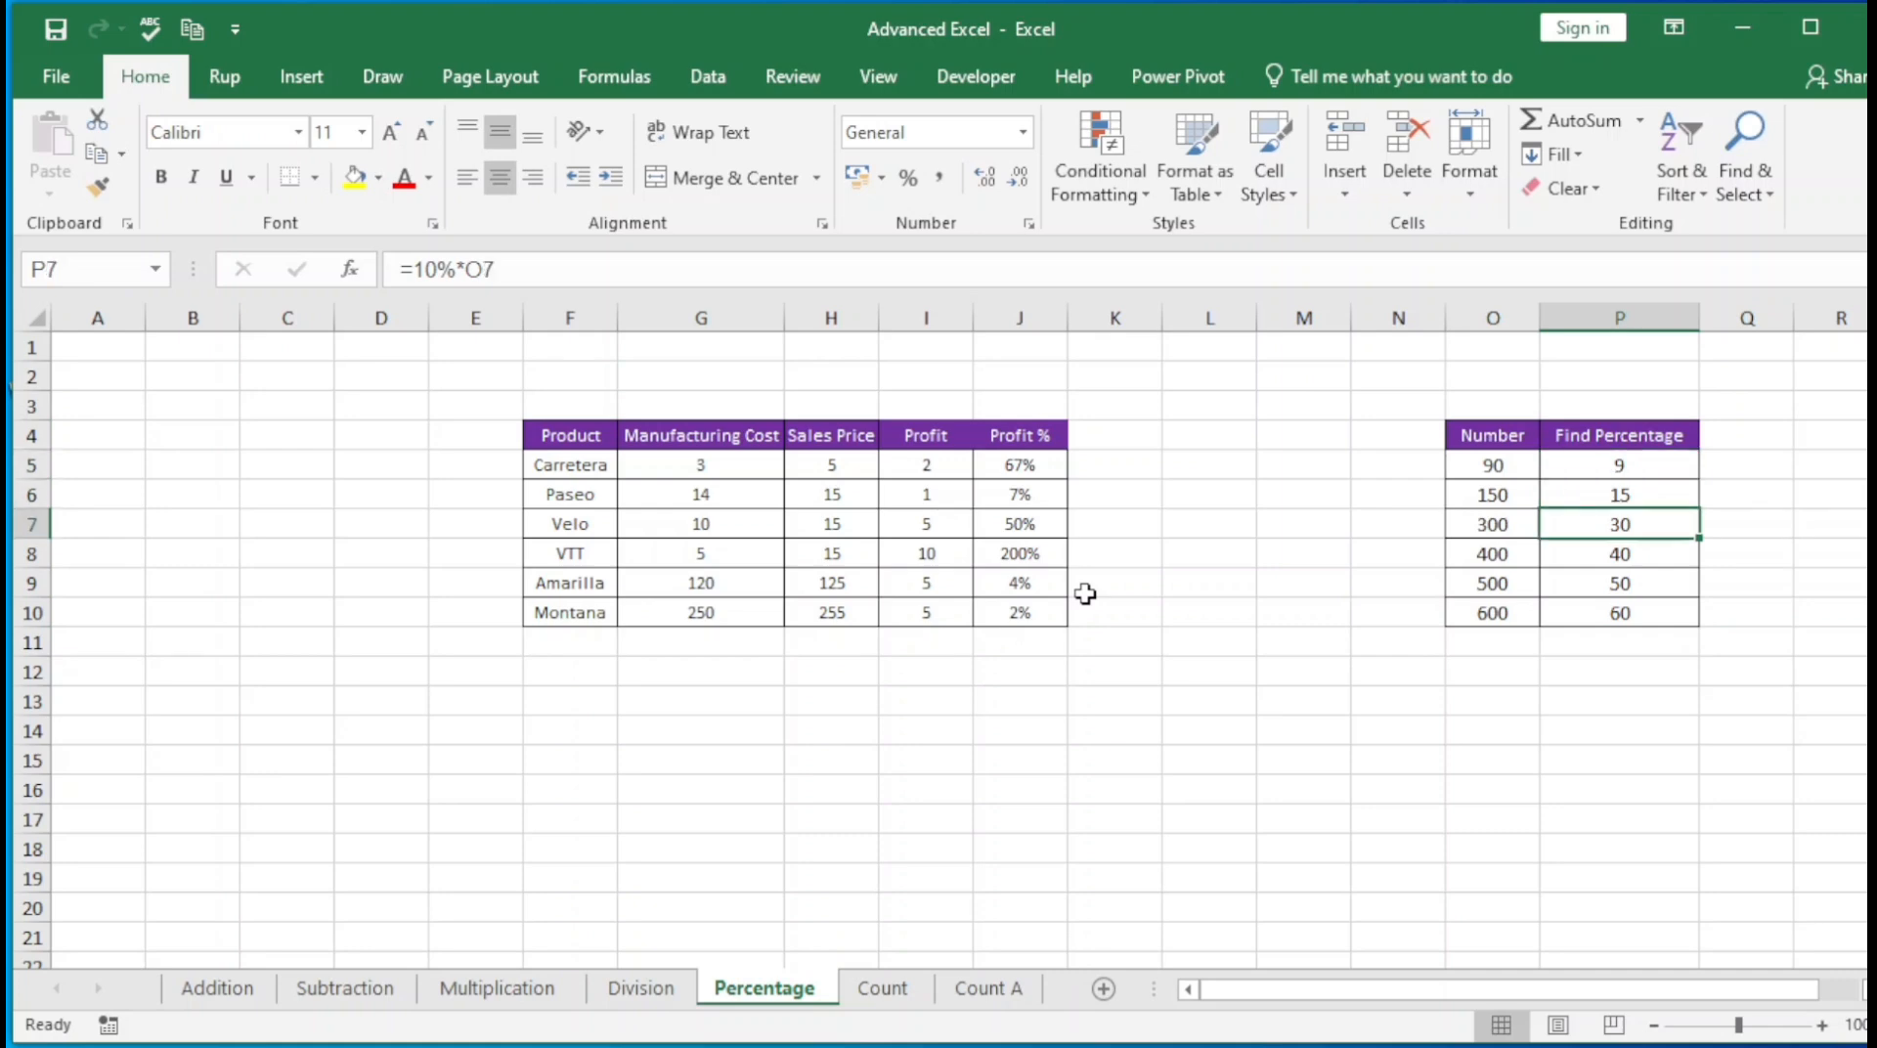
{"action": "key", "text": "Left"}
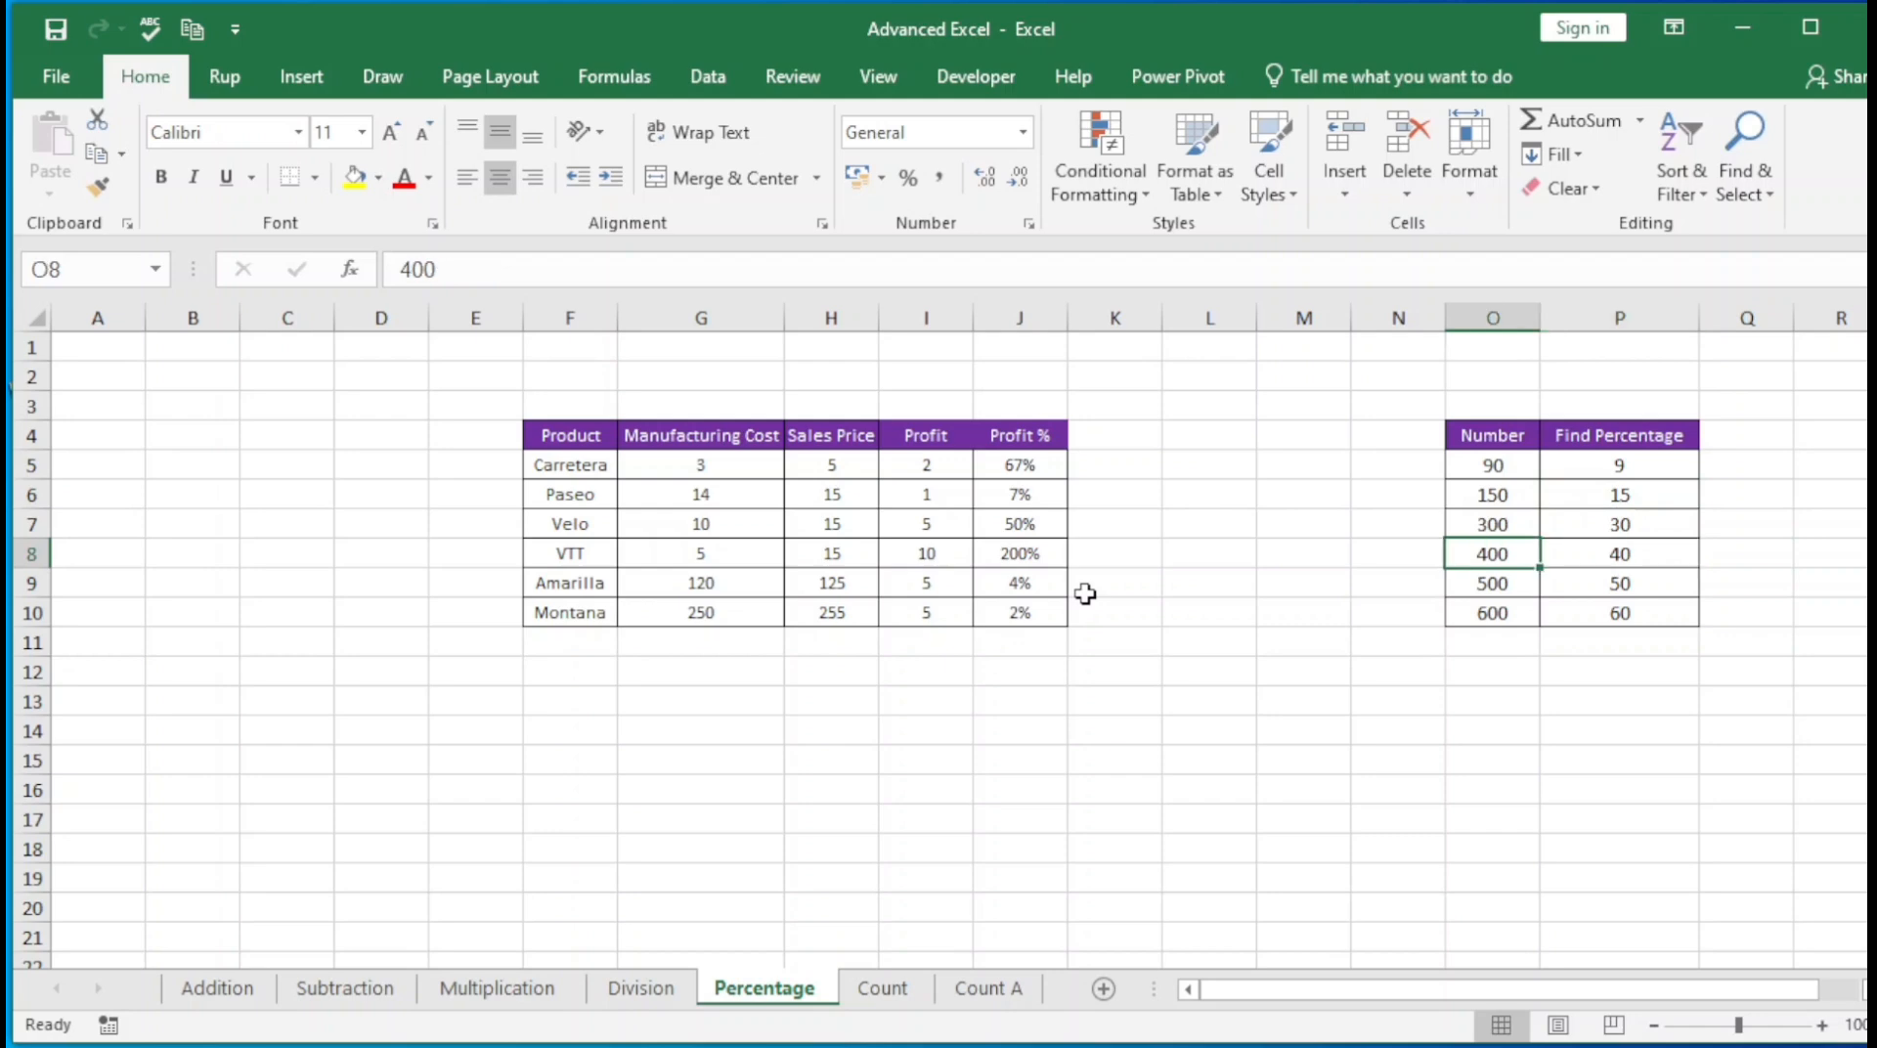
{"action": "key", "text": "Up"}
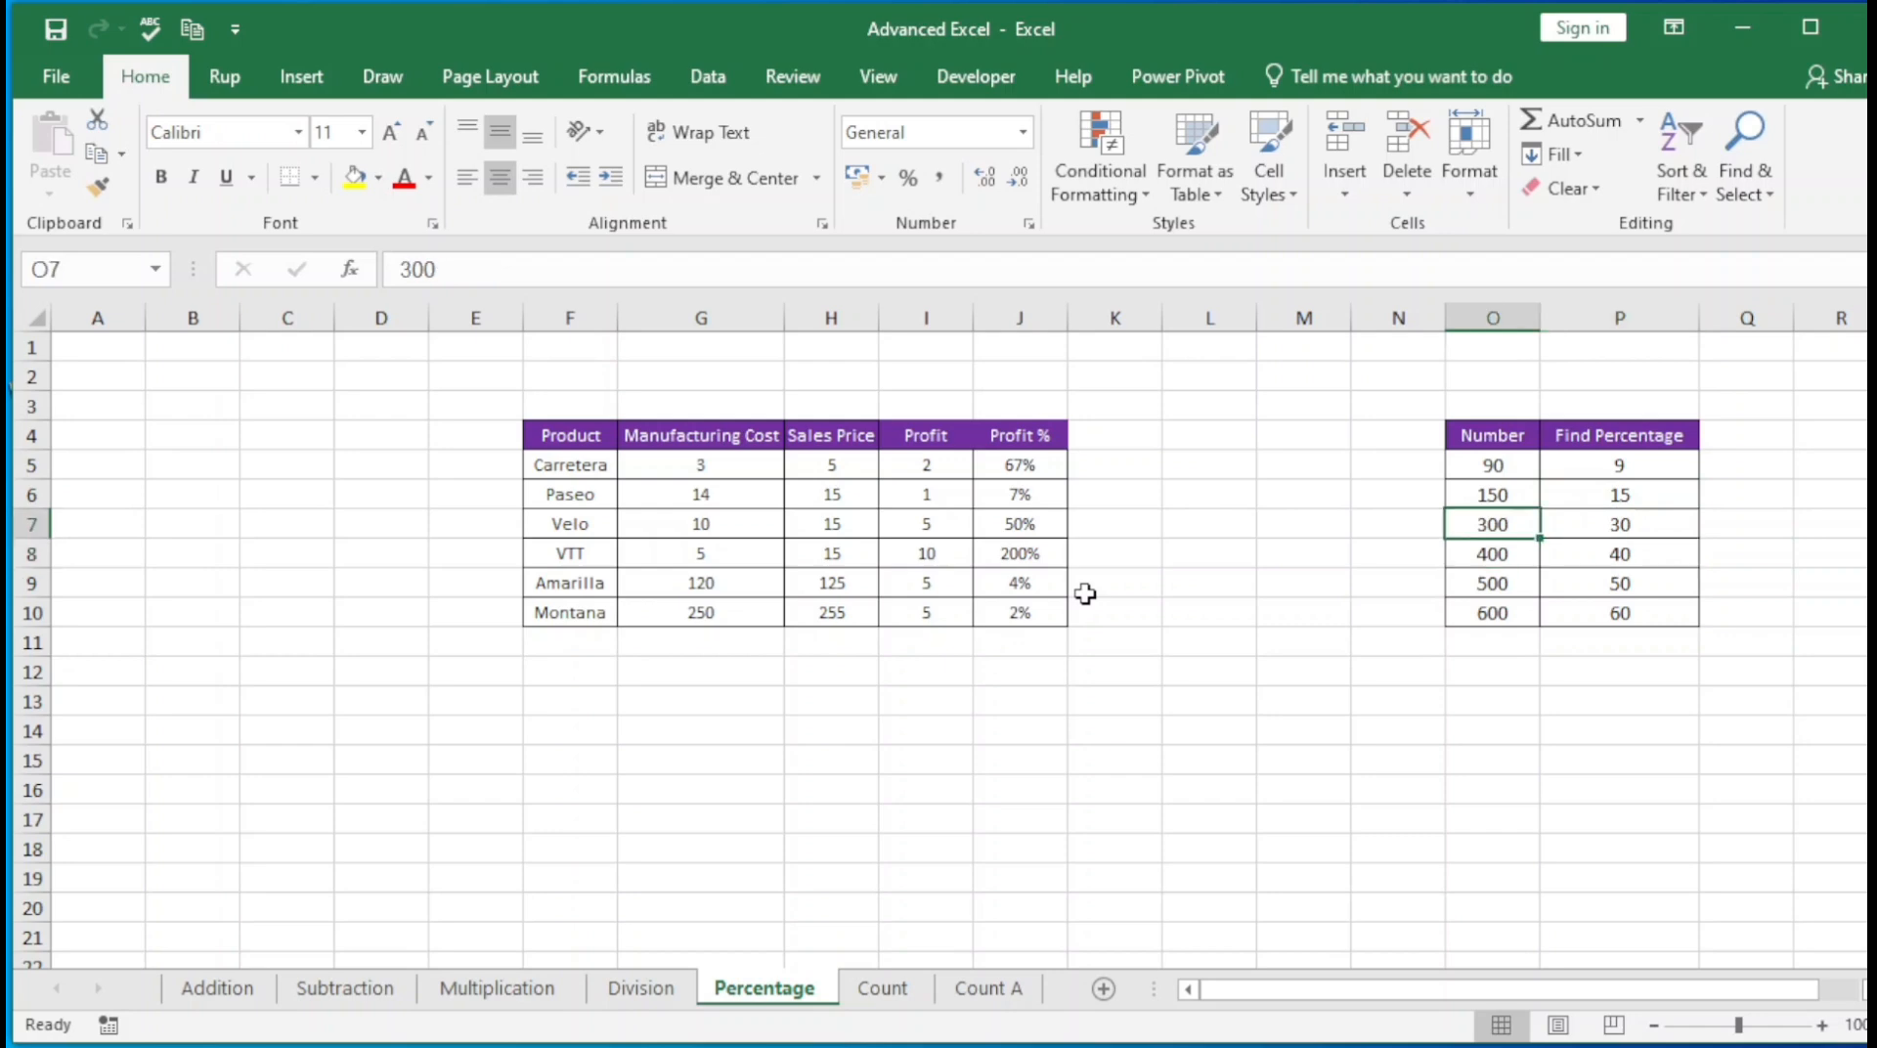
{"action": "type", "text": "200"}
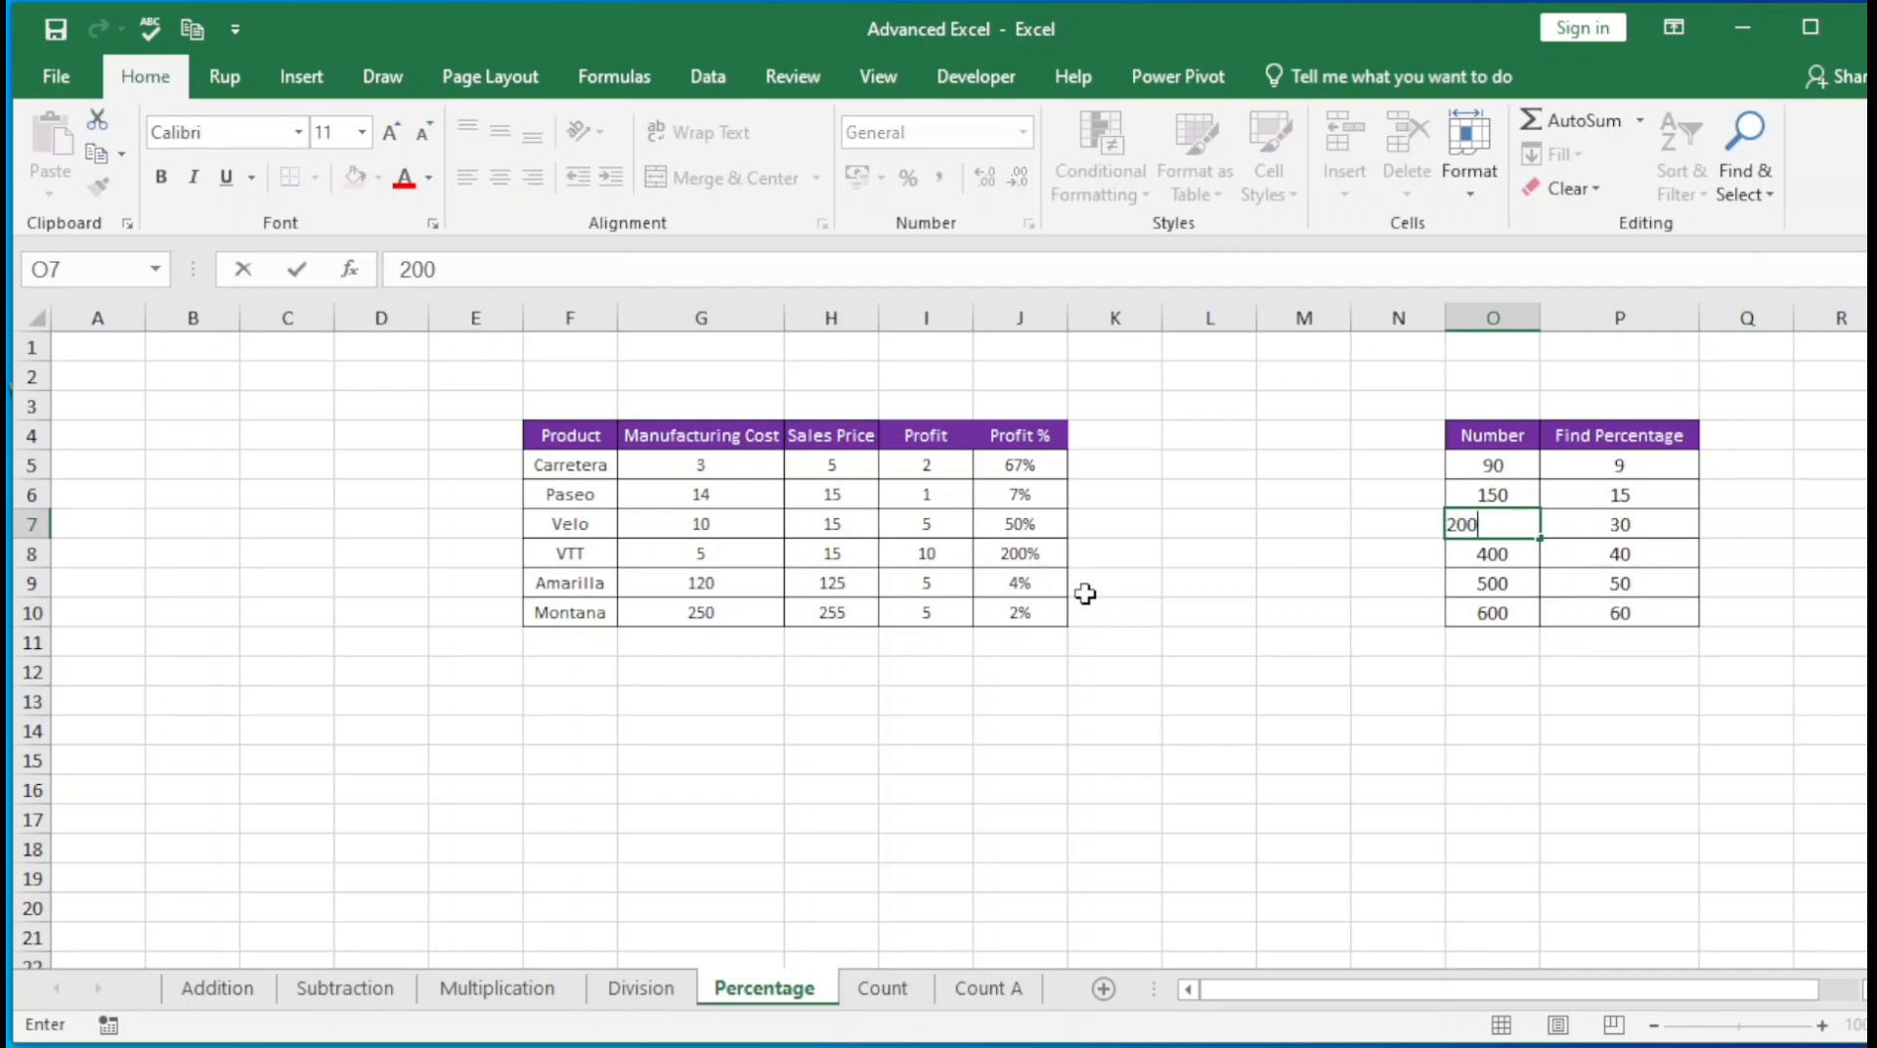
{"action": "key", "text": "Return"}
{"action": "key", "text": "Up"}
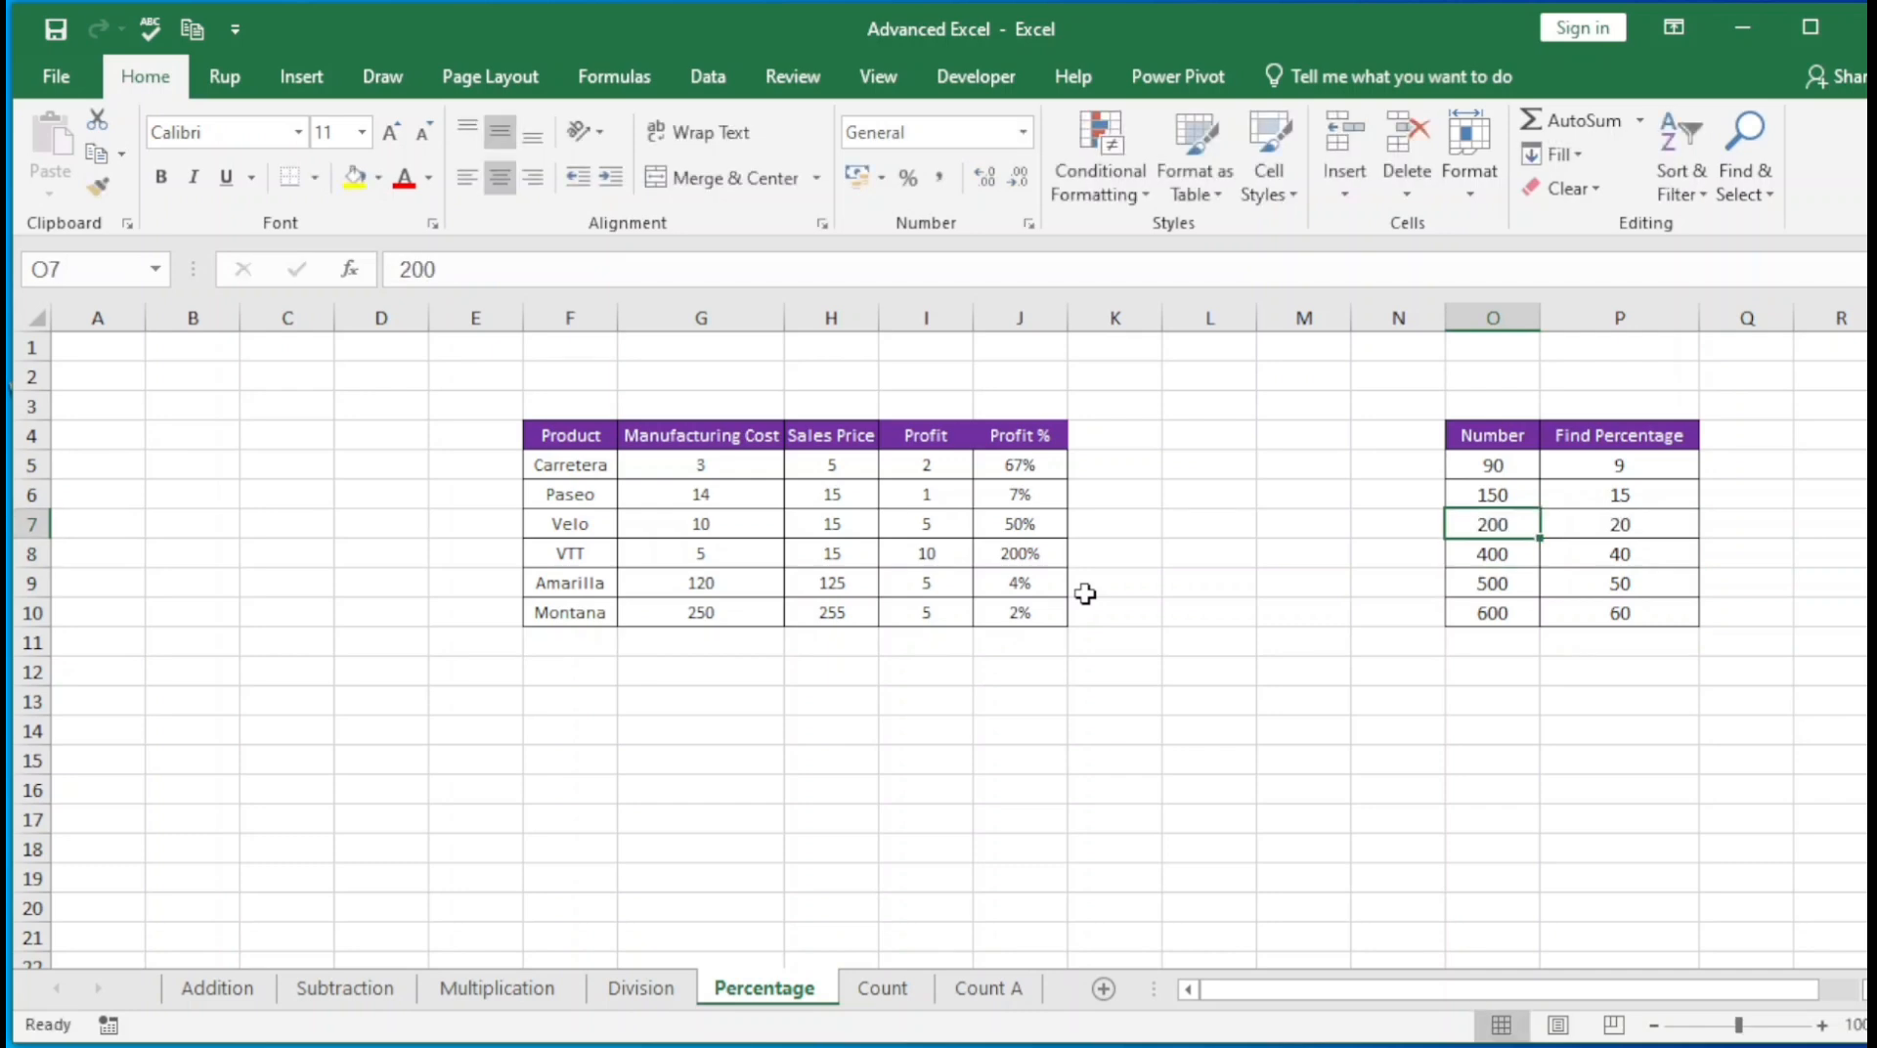
Change the percentage in the P5 formula to 15% so it reads =15%*O5
{"action": "key", "text": "Right"}
{"action": "key", "text": "Up"}
{"action": "key", "text": "Up"}
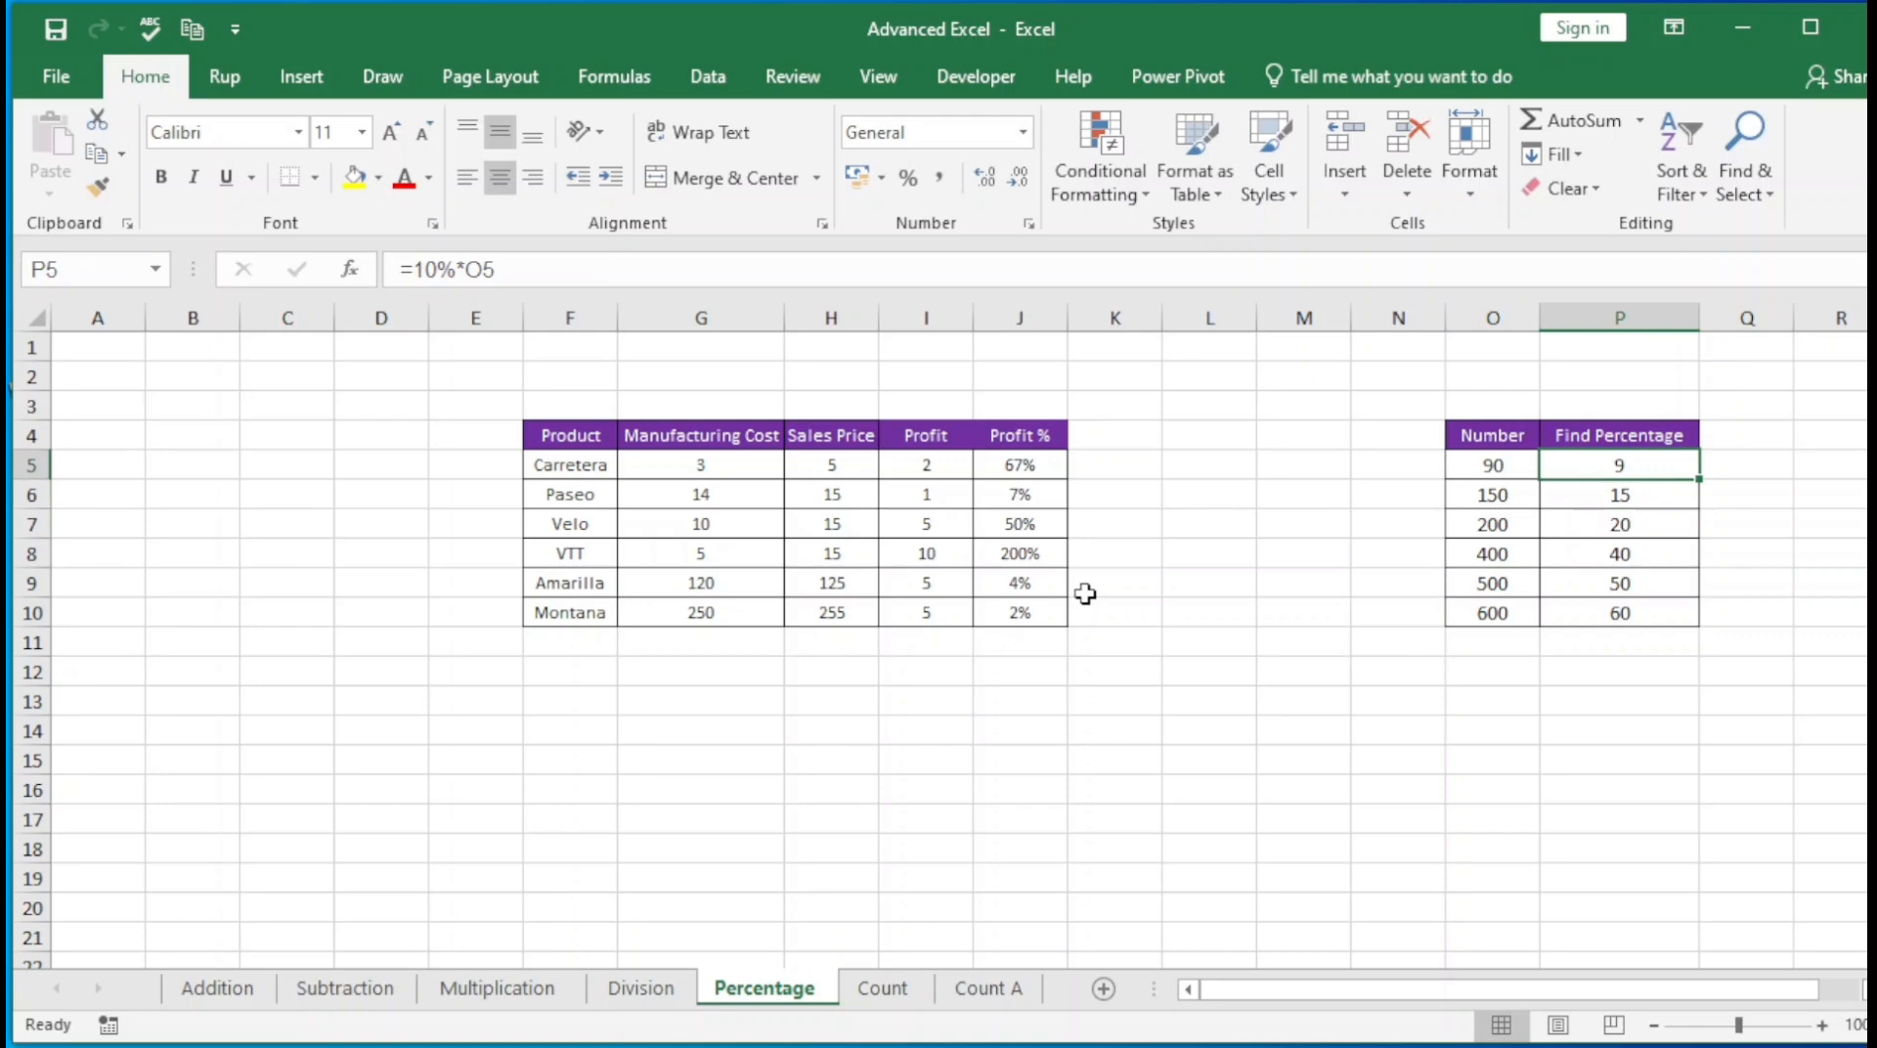
{"action": "left_click", "coordinate": [433, 272]}
{"action": "key", "text": "Delete"}
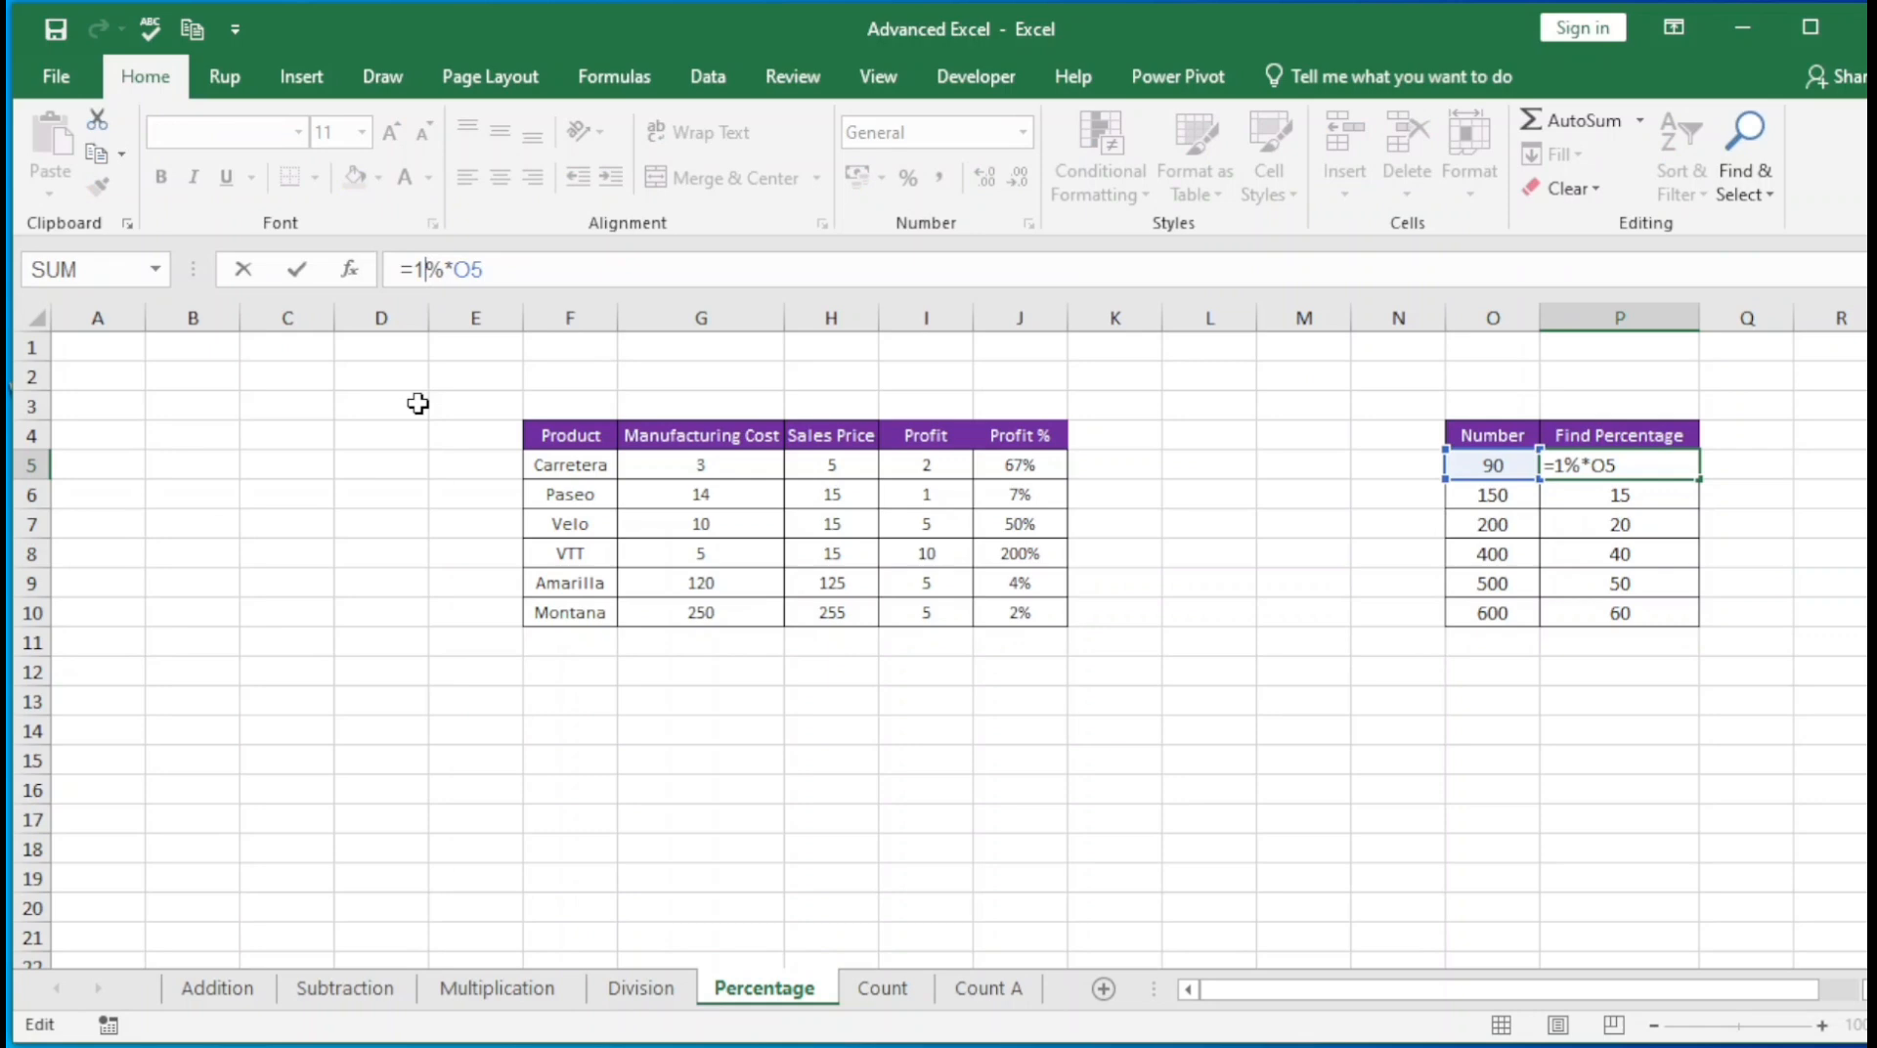
{"action": "type", "text": "5"}
{"action": "key", "text": "Return"}
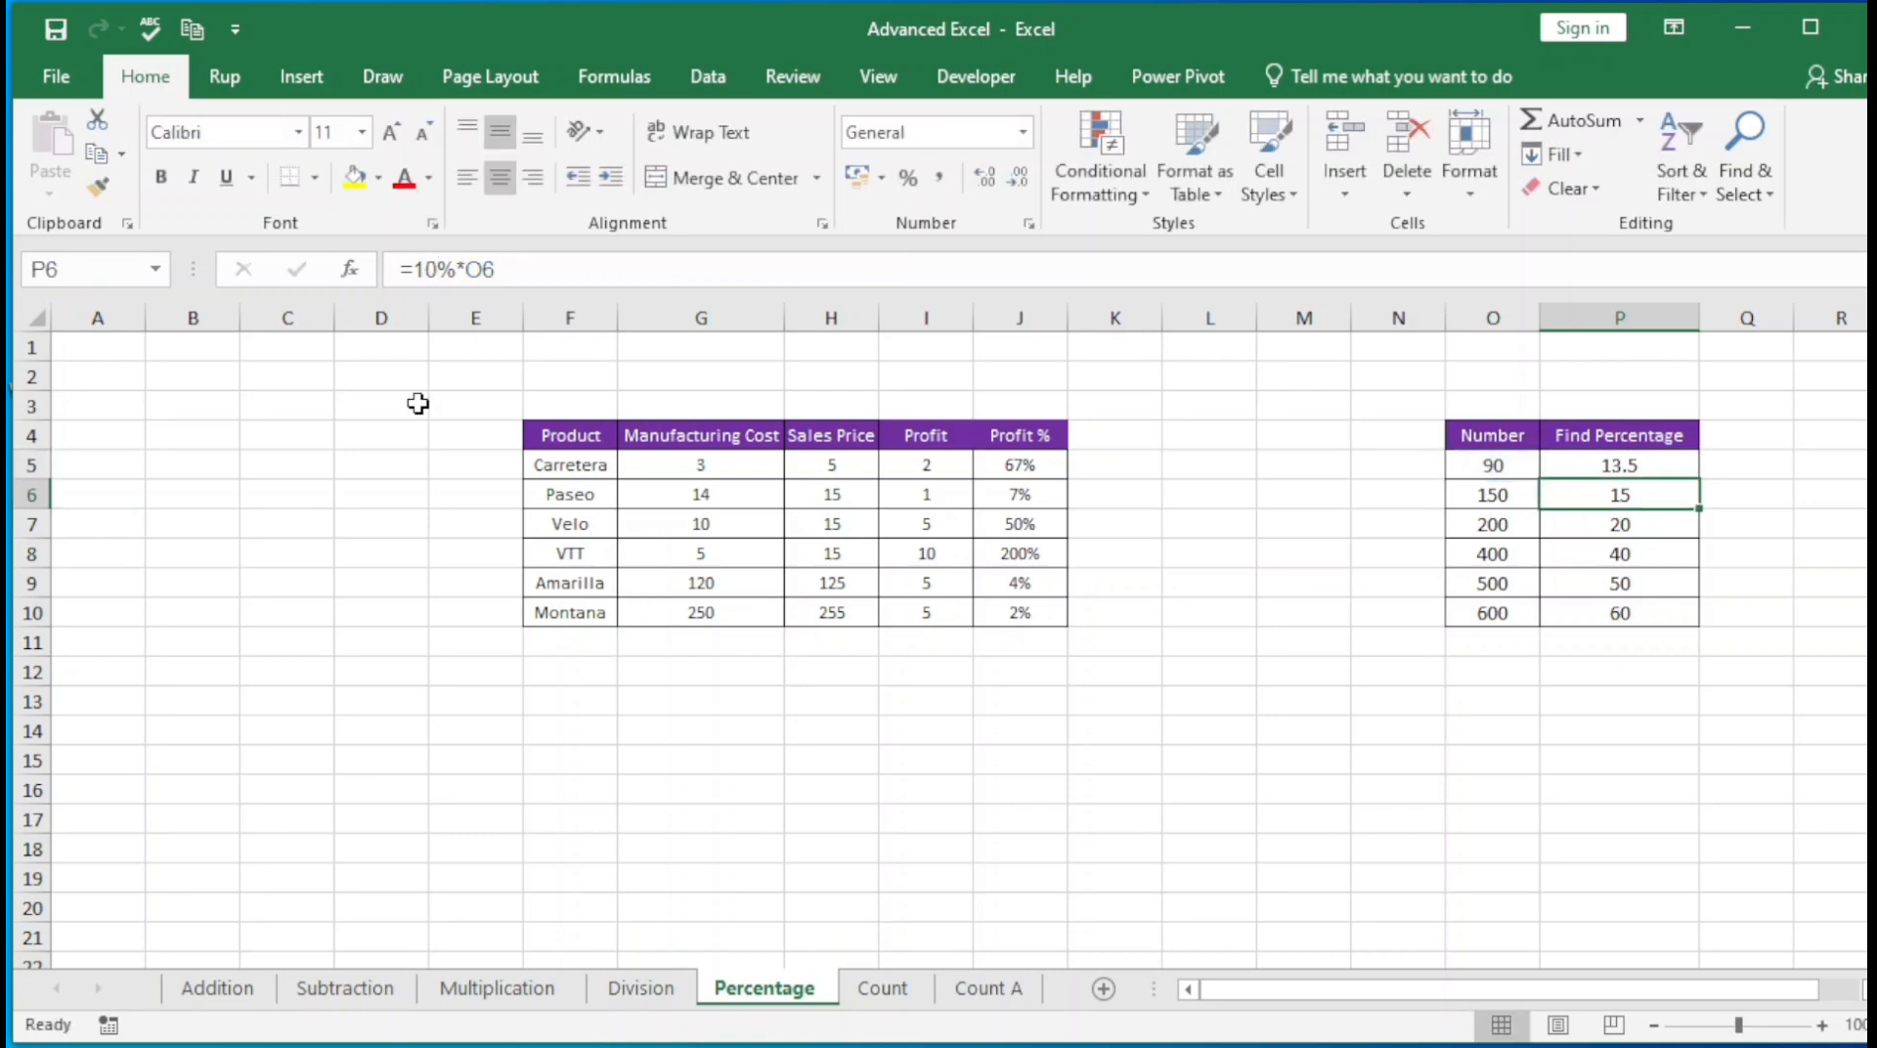
Select P5:P10 and use Fill Down to copy the 15% formula to the remaining numbers
{"action": "key", "text": "Up"}
{"action": "key", "text": "ctrl+shift+Down"}
{"action": "key", "text": "ctrl+d"}
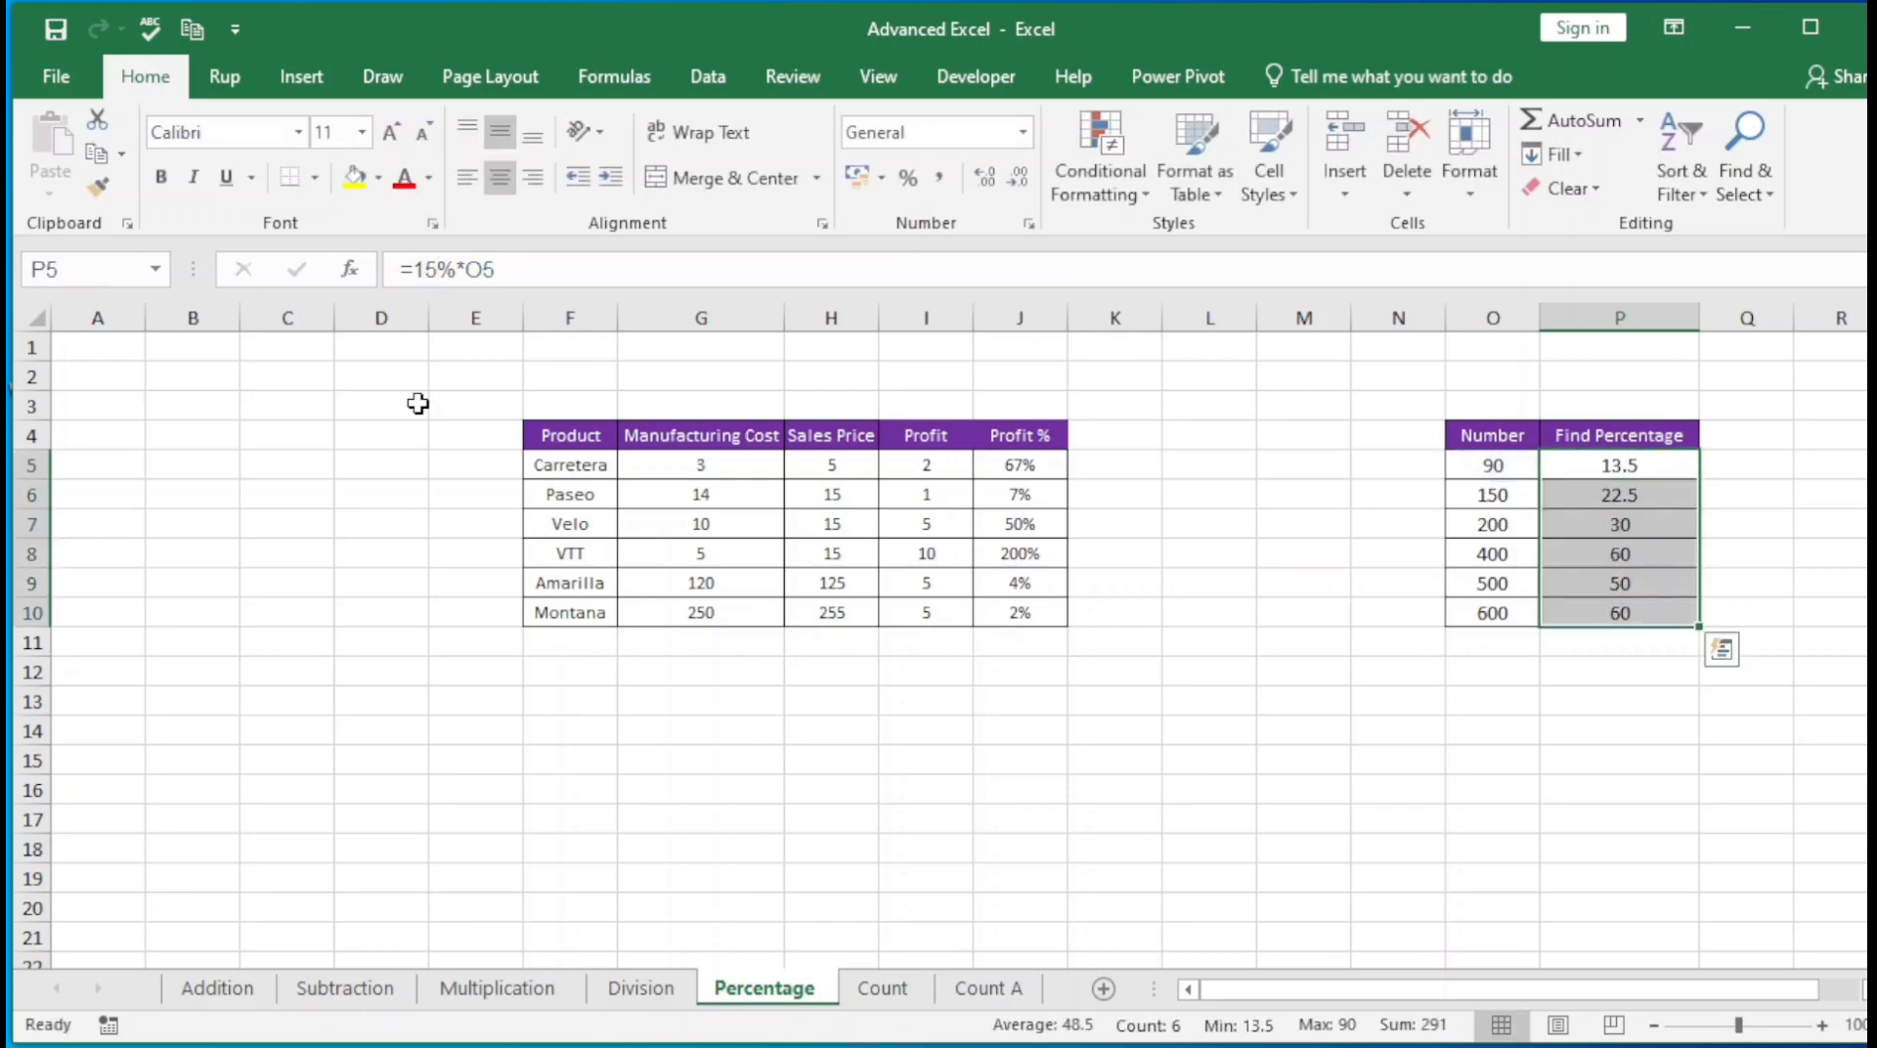
{"action": "key", "text": "Up"}
{"action": "key", "text": "Down"}
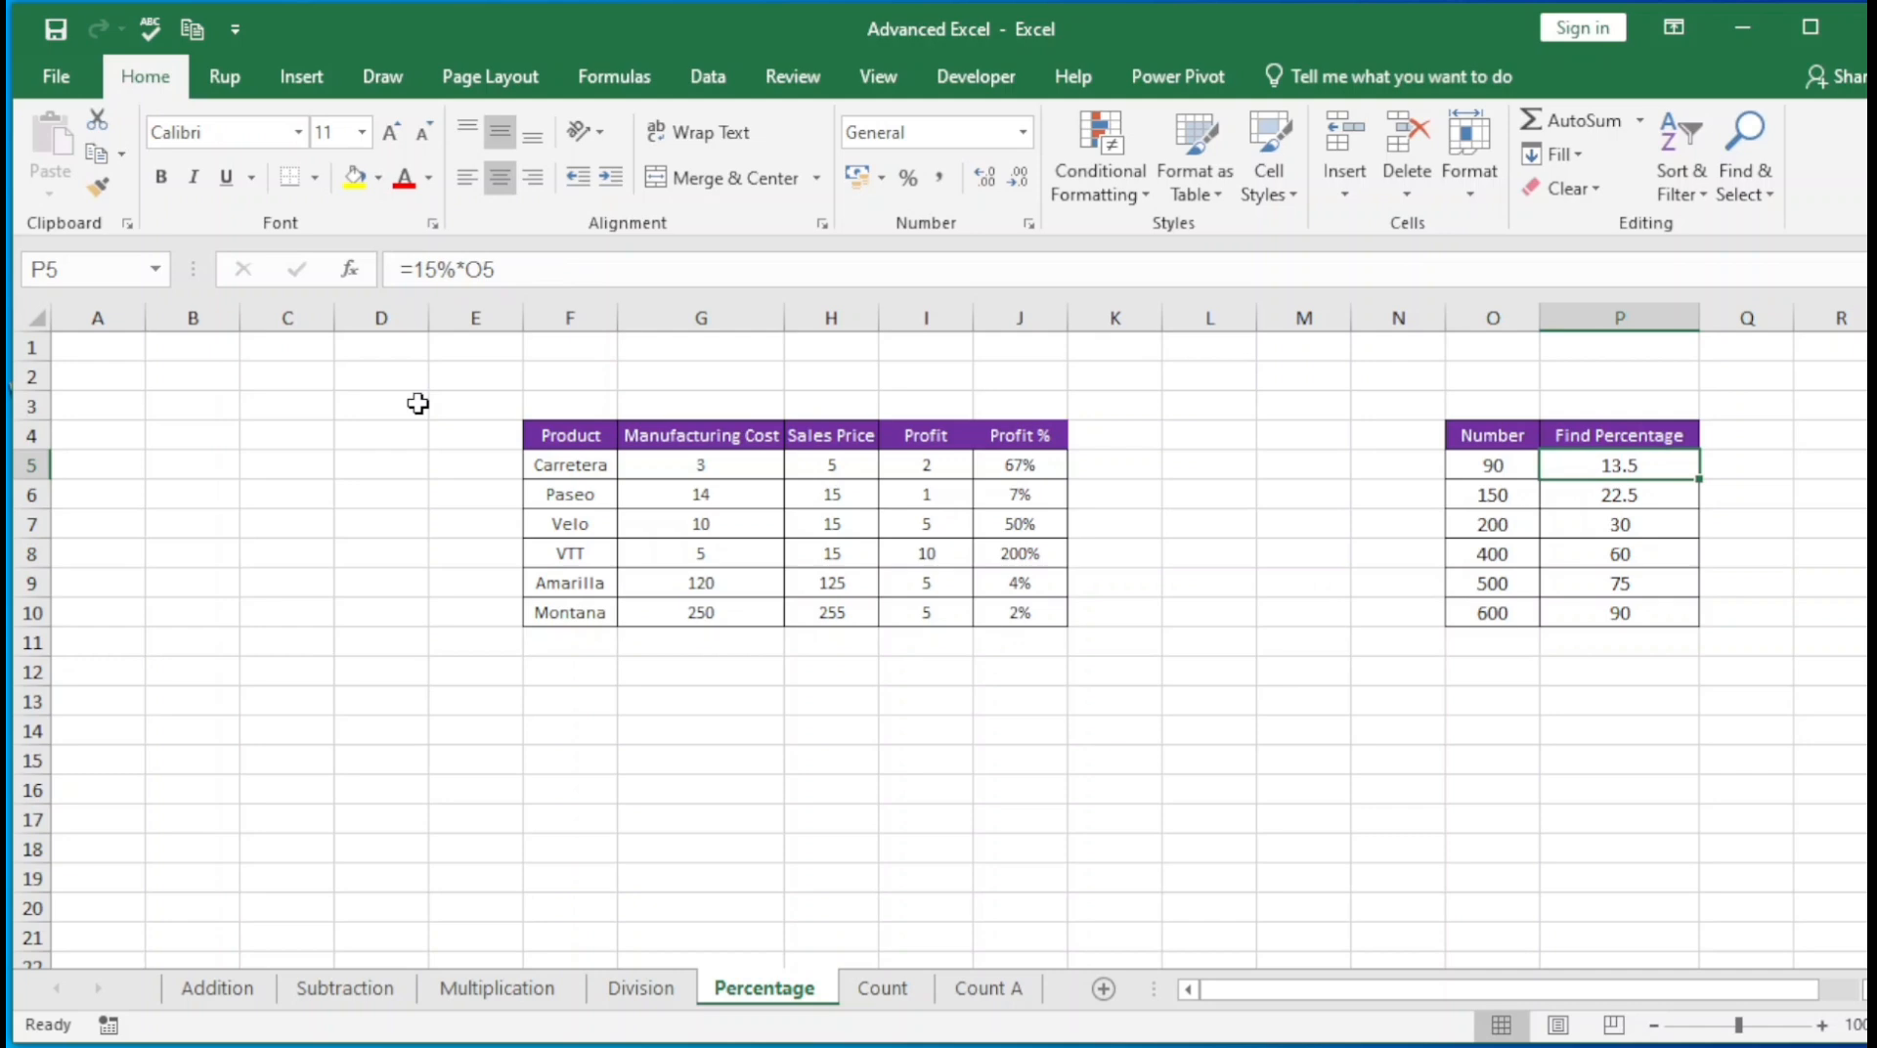
Examine the percentage and the cell reference used in the P5 formula of the Find Percentage column
{"action": "key", "text": "F2"}
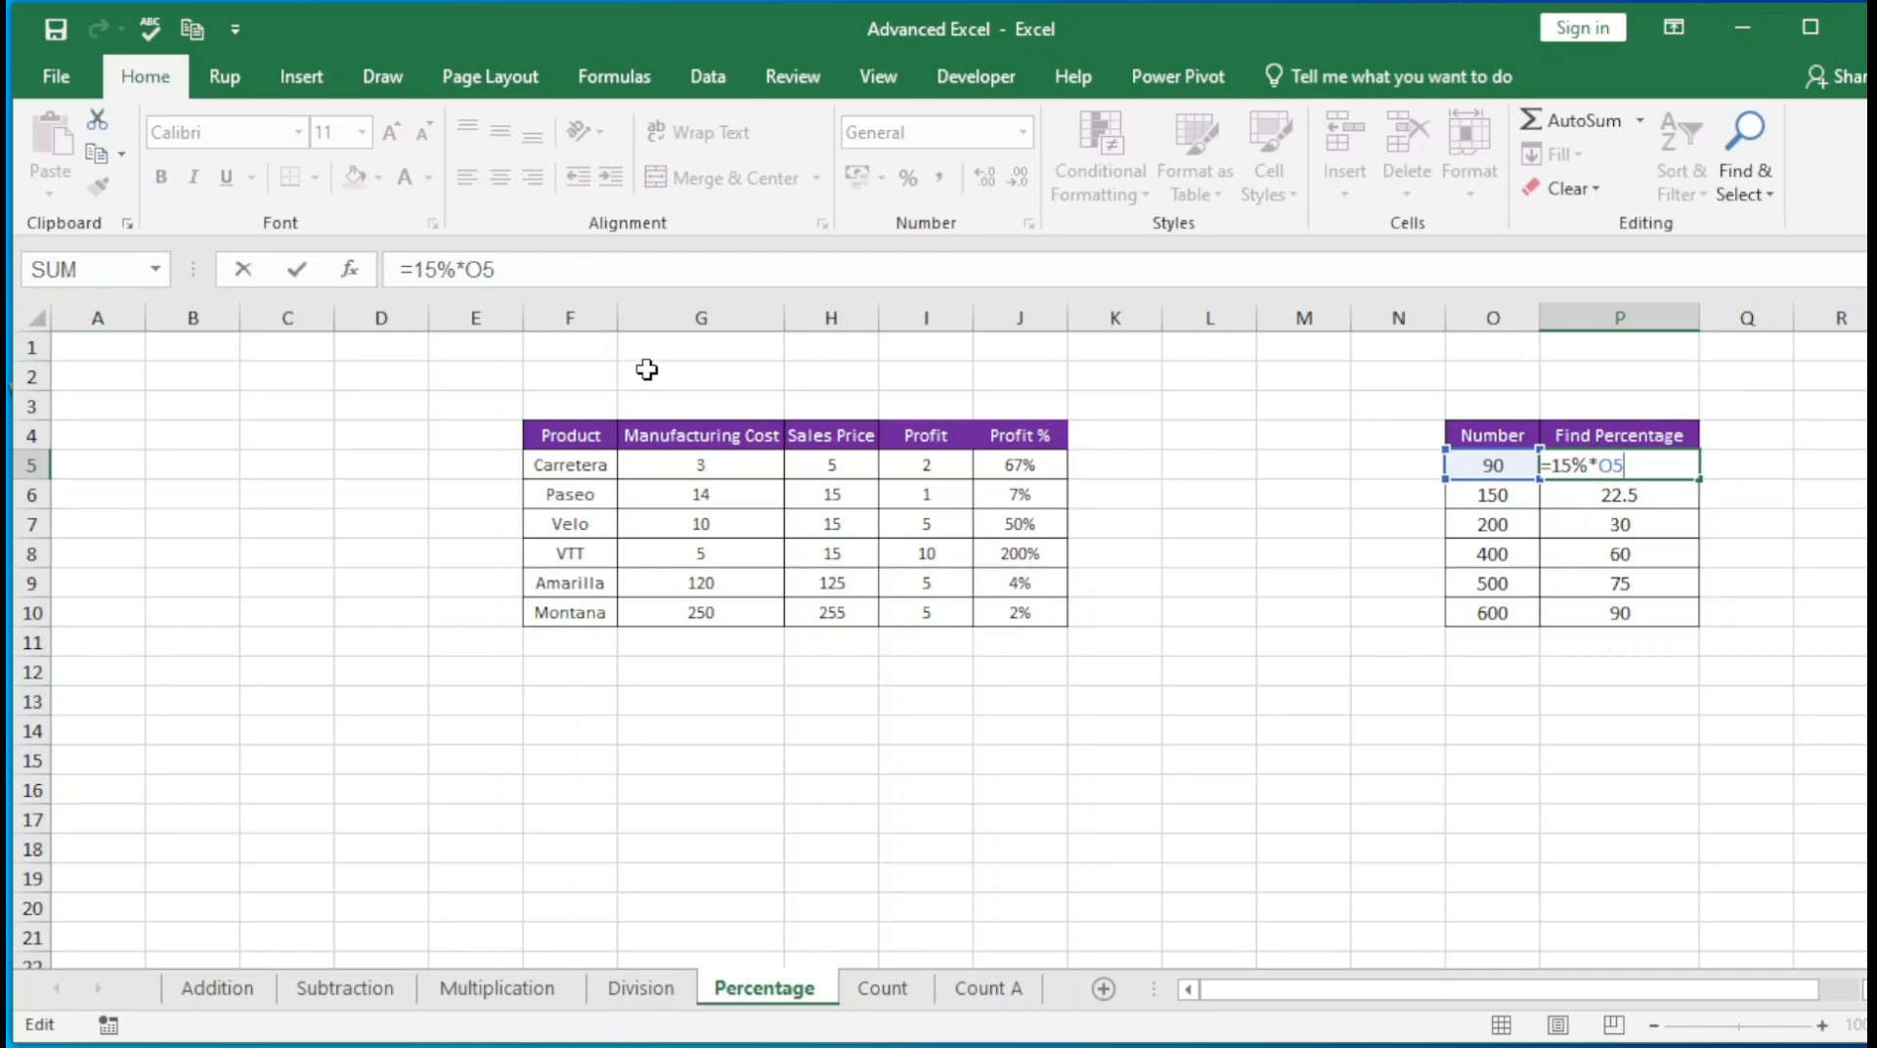
{"action": "left_click_drag", "start_coordinate": [371, 240], "coordinate": [622, 331]}
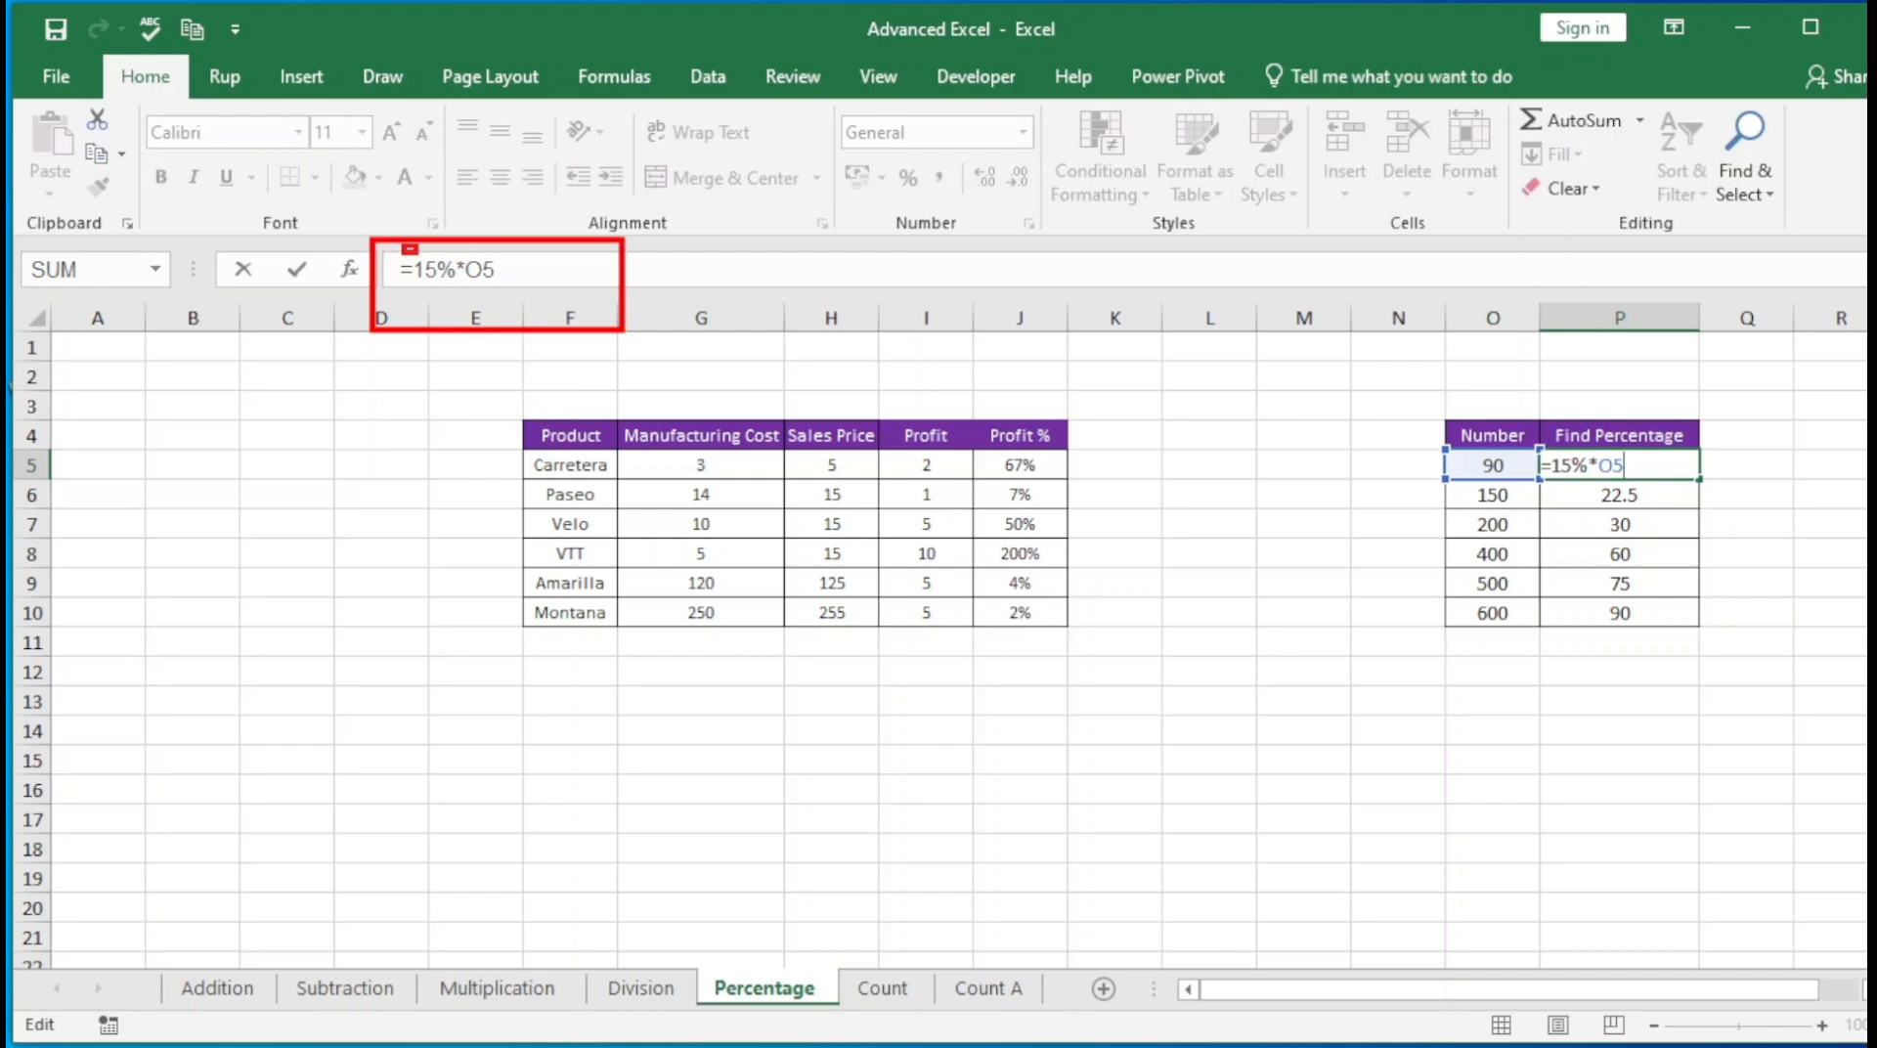
{"action": "left_click_drag", "start_coordinate": [401, 244], "coordinate": [458, 290]}
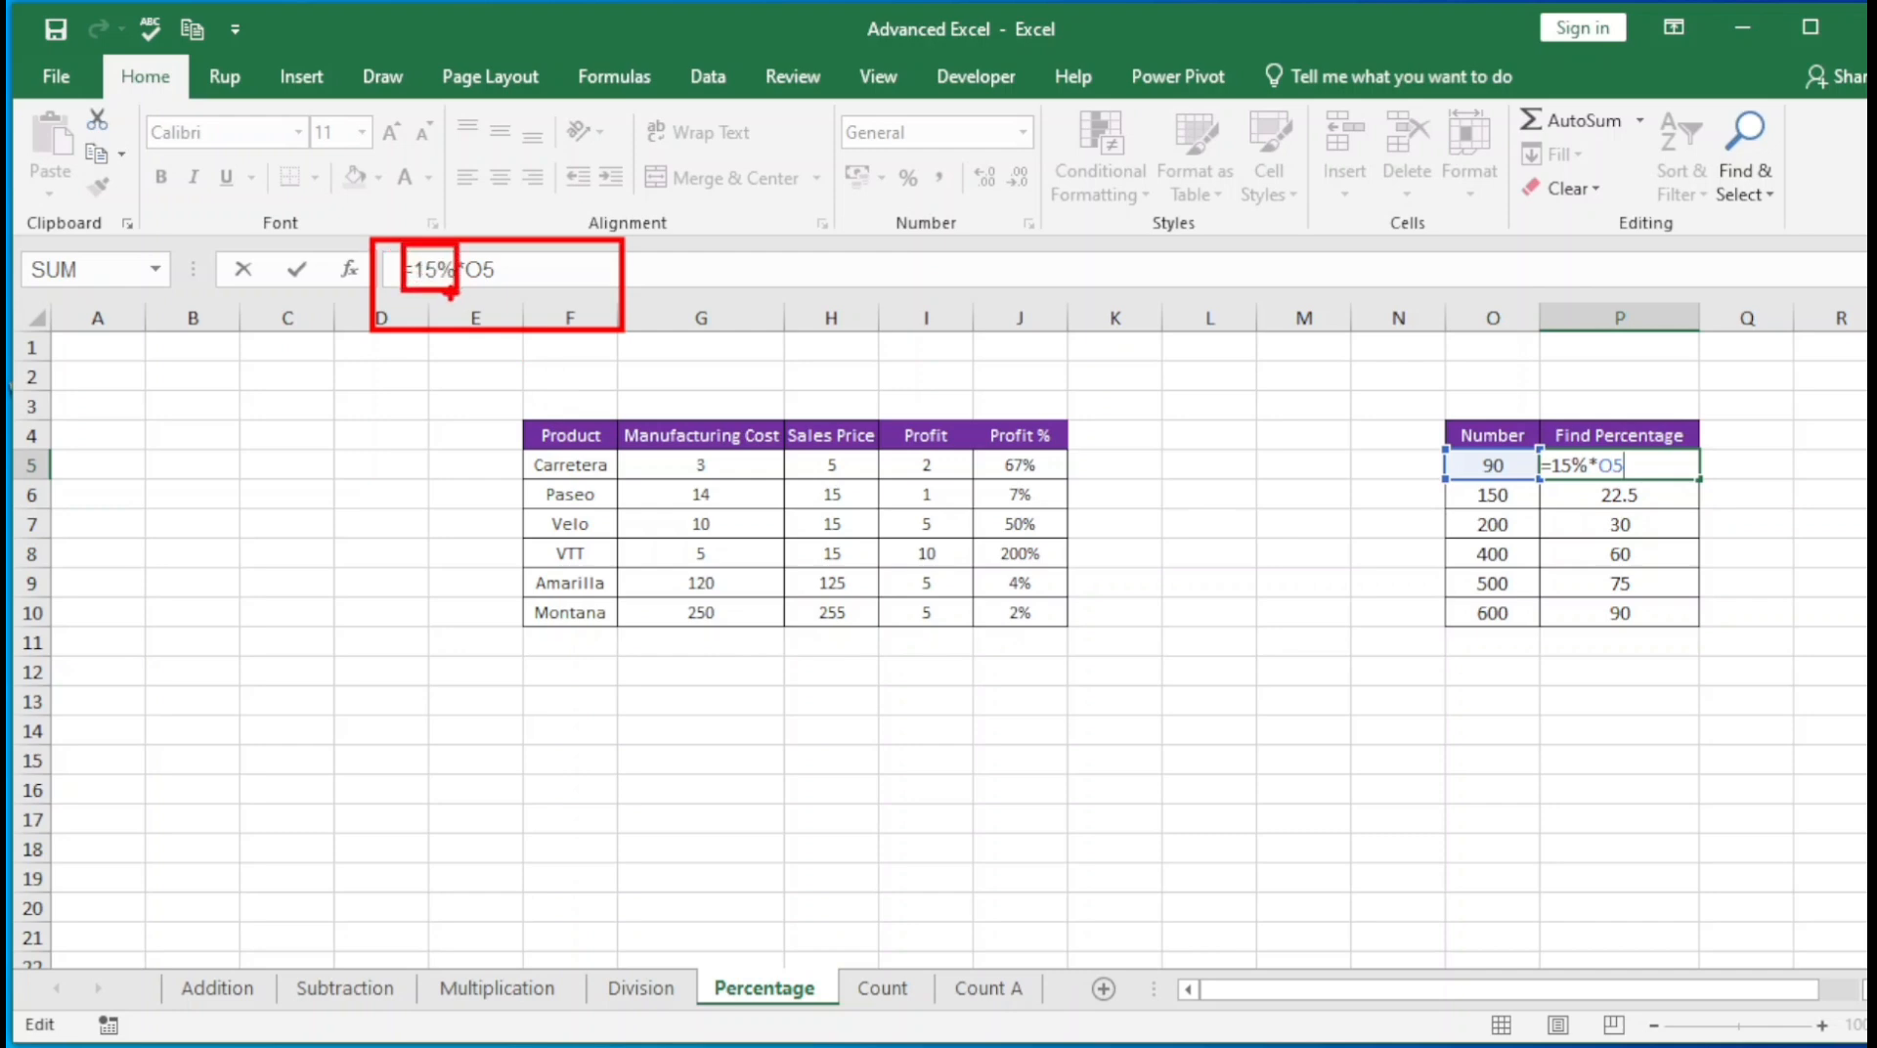
{"action": "key", "text": "Escape"}
{"action": "key", "text": "ctrl+2"}
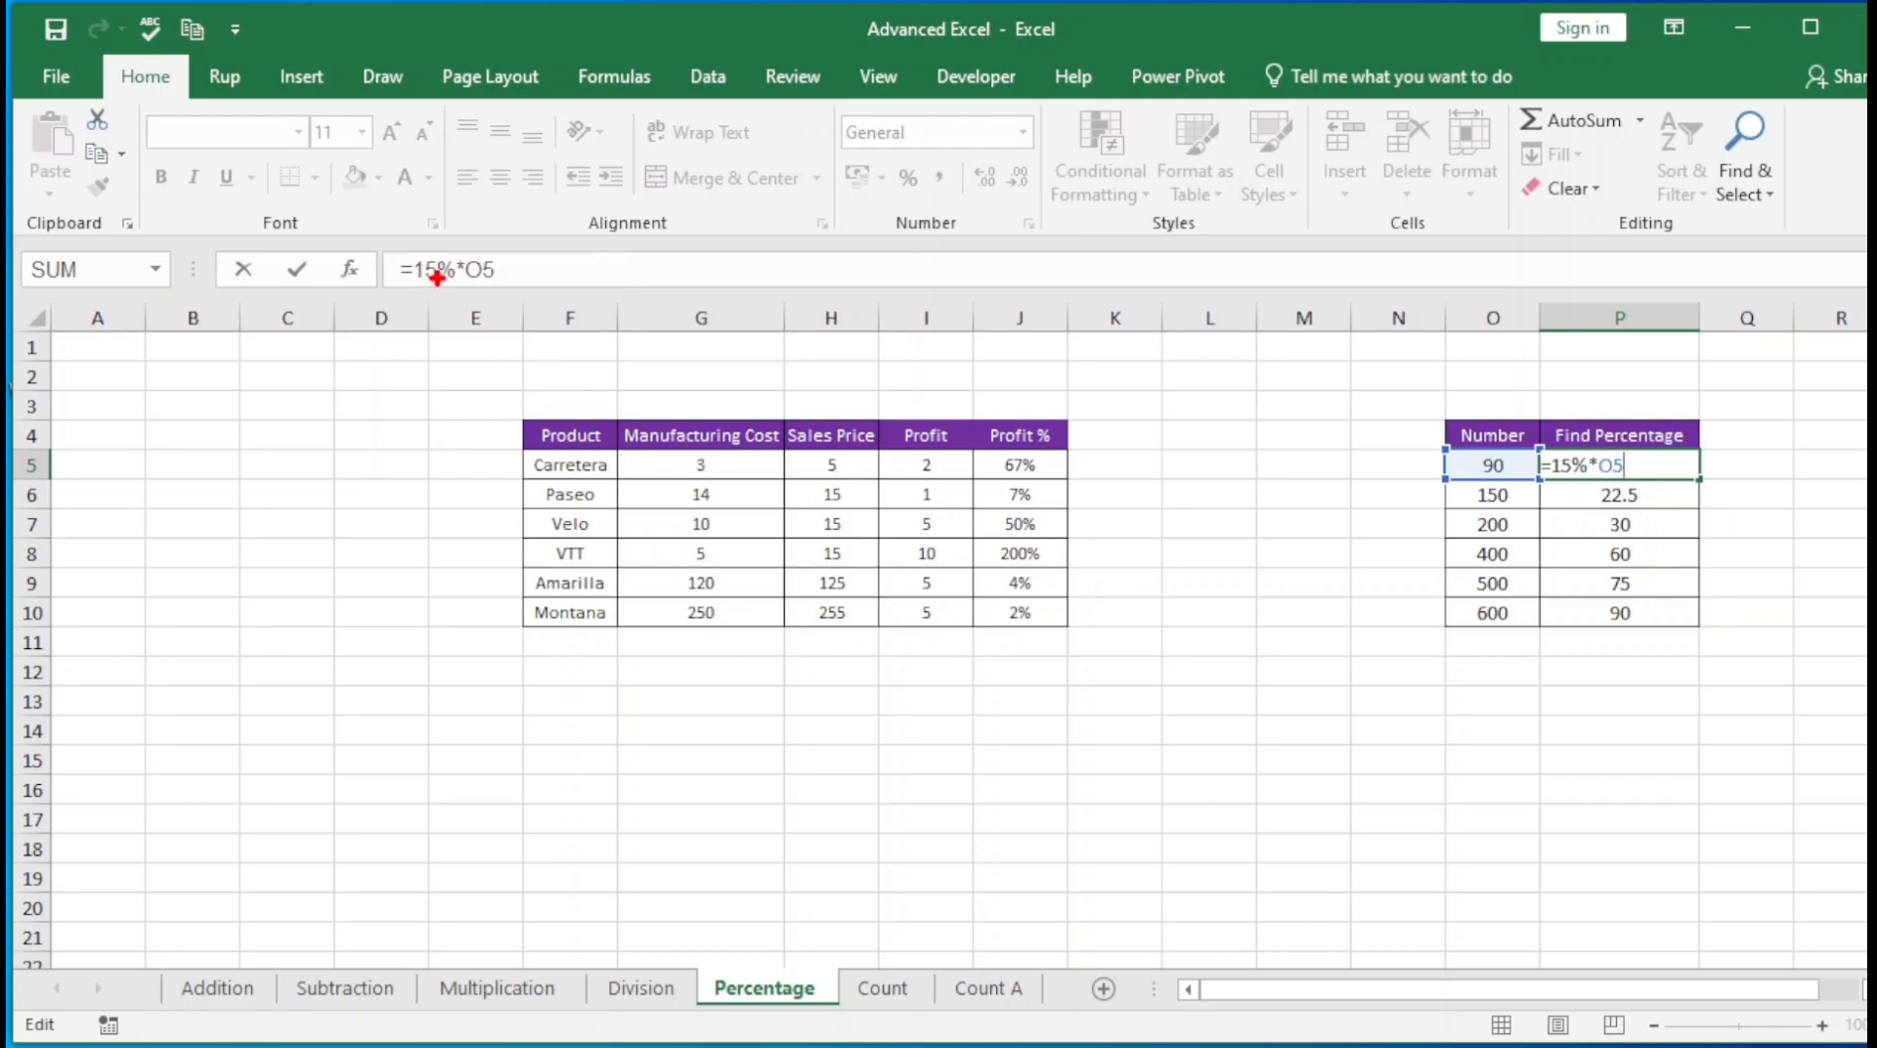
{"action": "left_click_drag", "start_coordinate": [389, 219], "coordinate": [552, 336]}
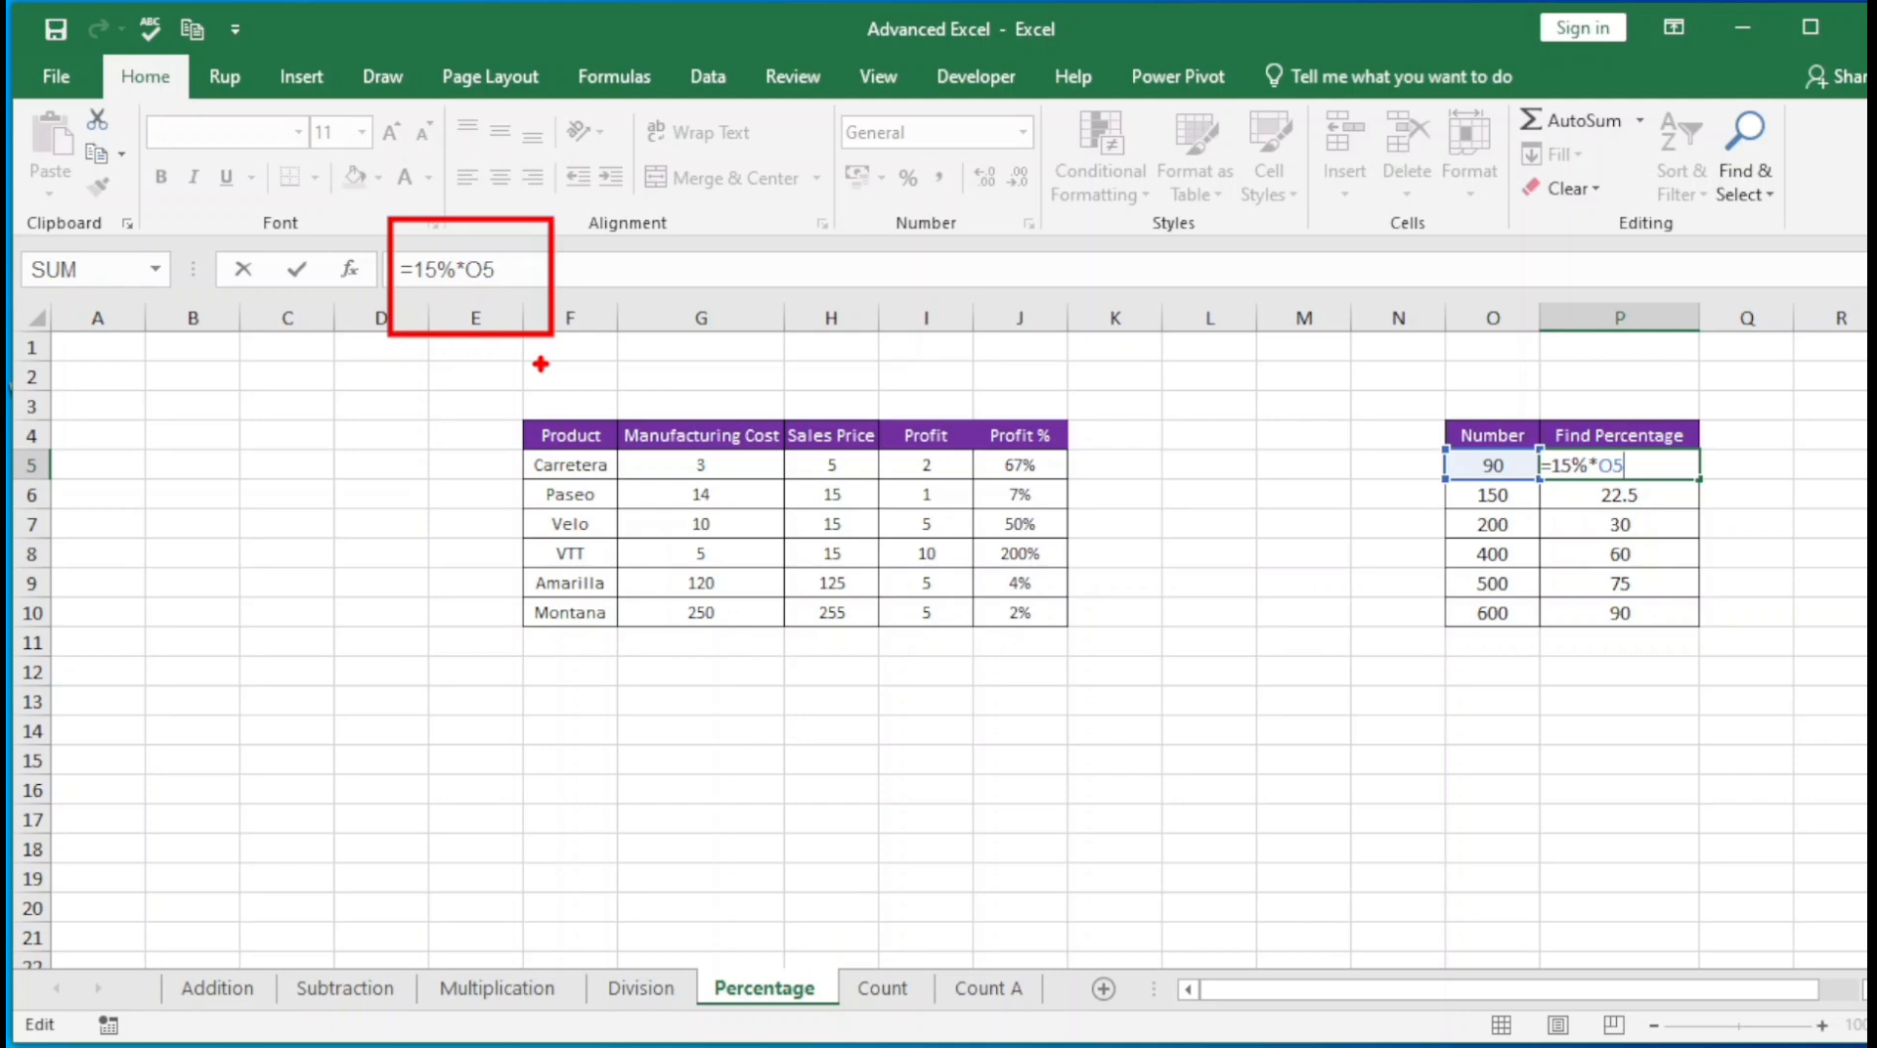
{"action": "left_click_drag", "start_coordinate": [456, 244], "coordinate": [501, 291]}
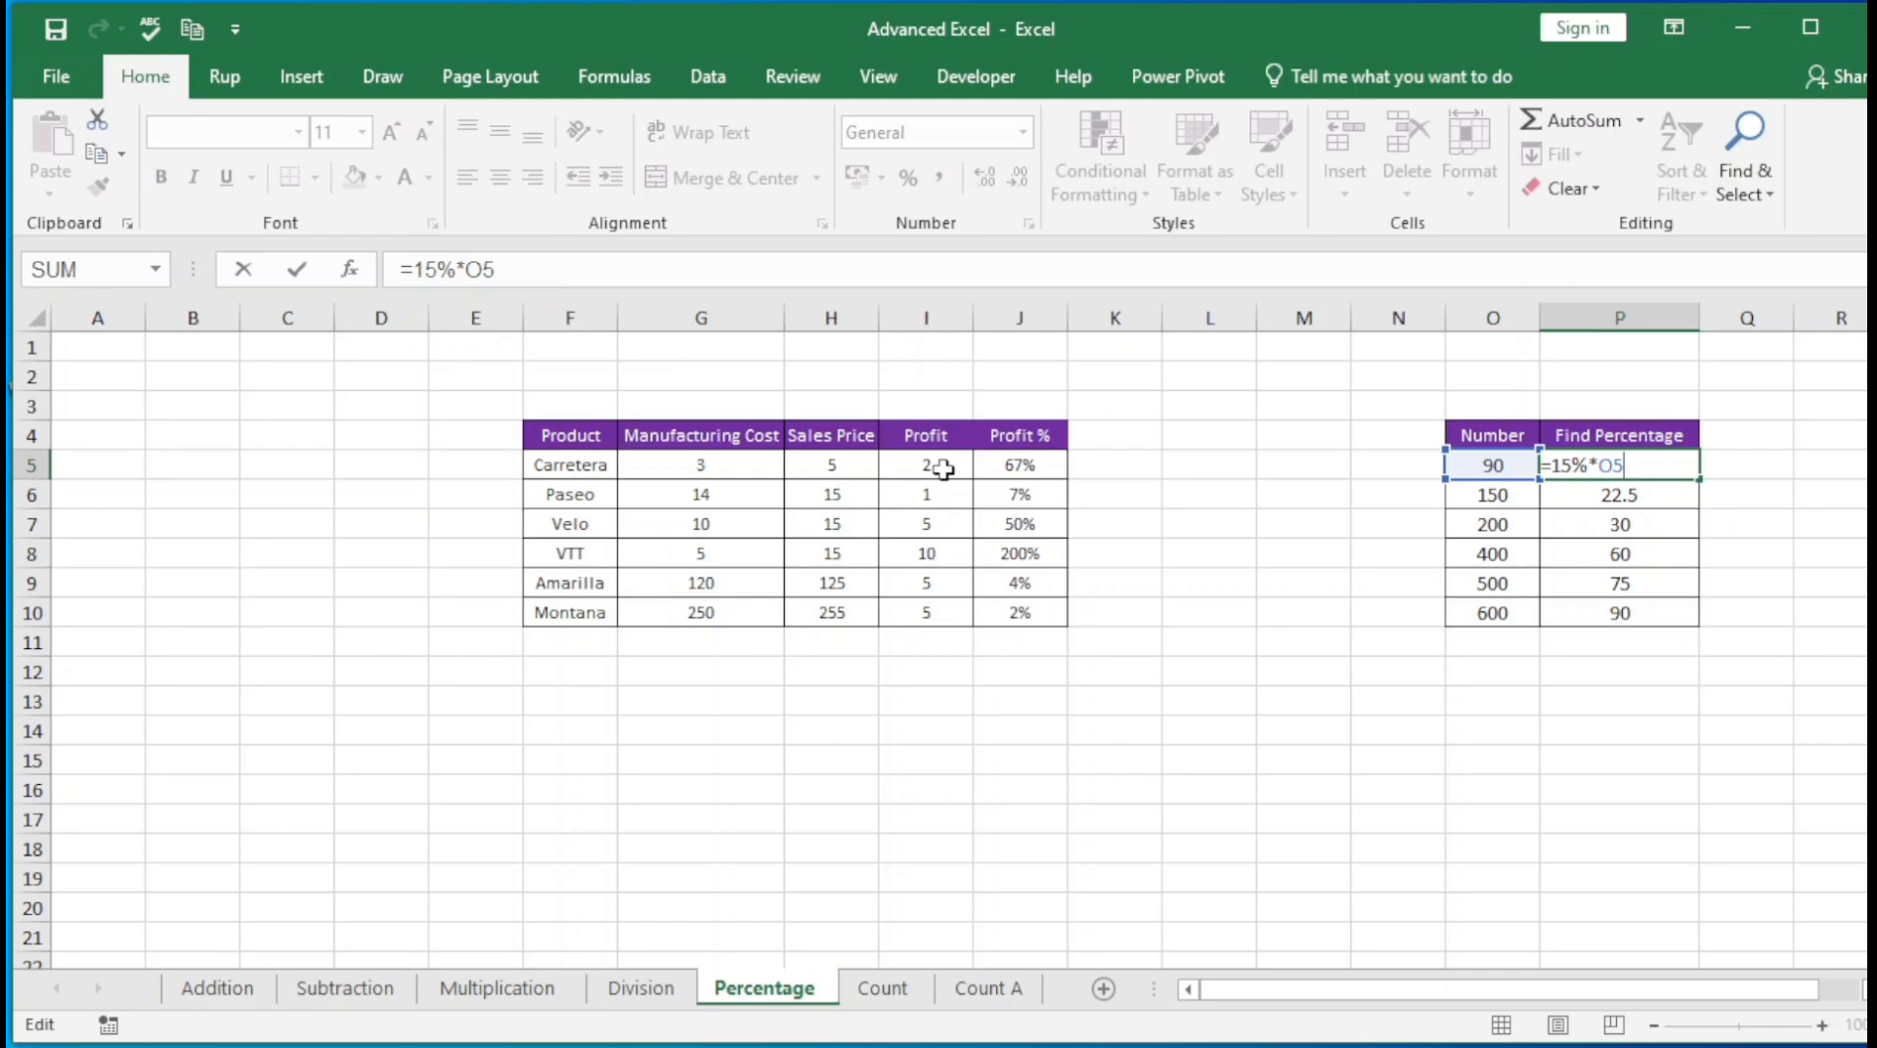
{"action": "key", "text": "ctrl+Return"}
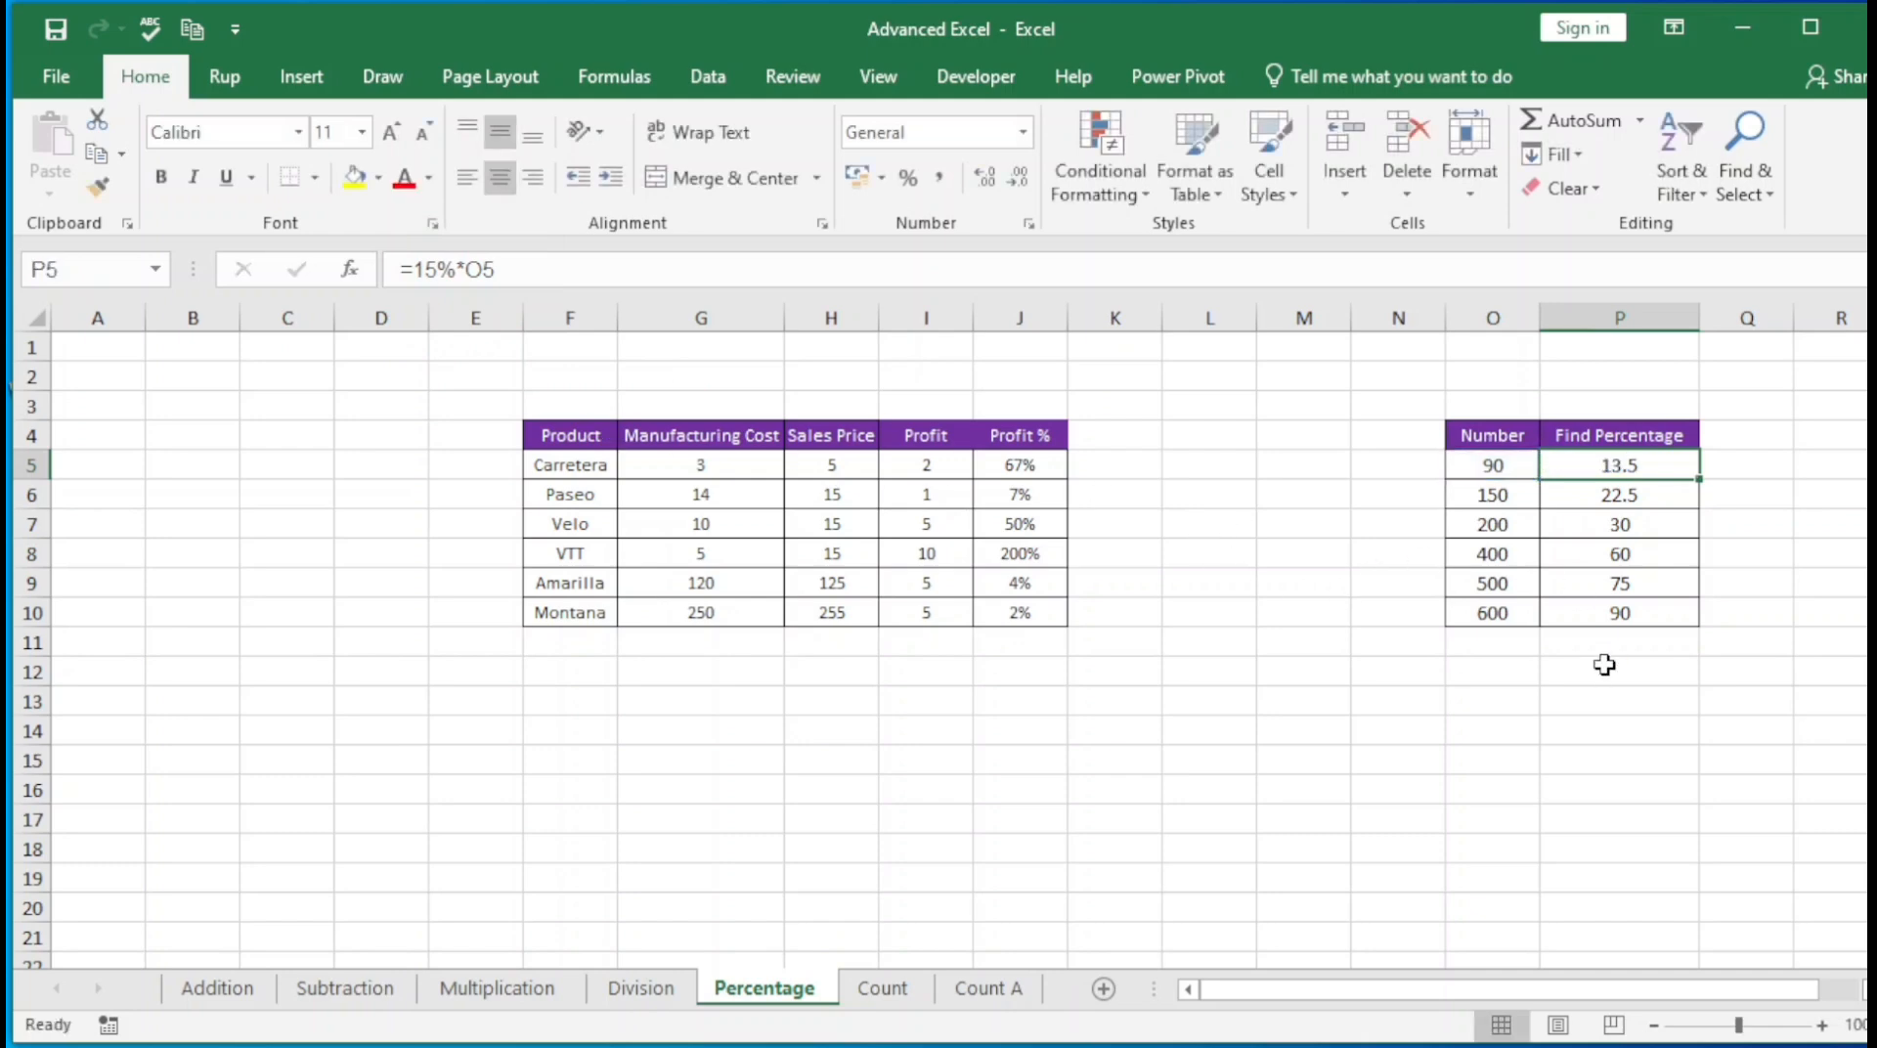